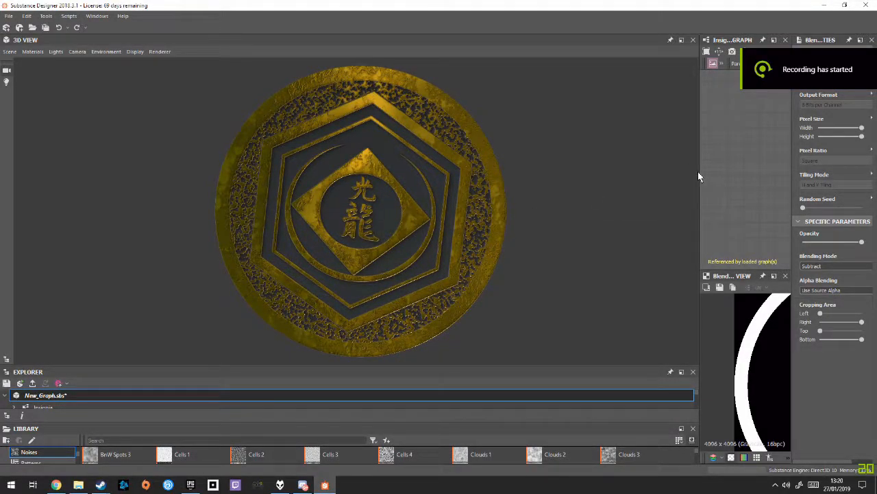
Widen the graph, 2D preview and properties areas, and show the upper Shape node of the Circle Shape frame
{"action": "left_click_drag", "start_coordinate": [420, 251], "coordinate": [378, 251]}
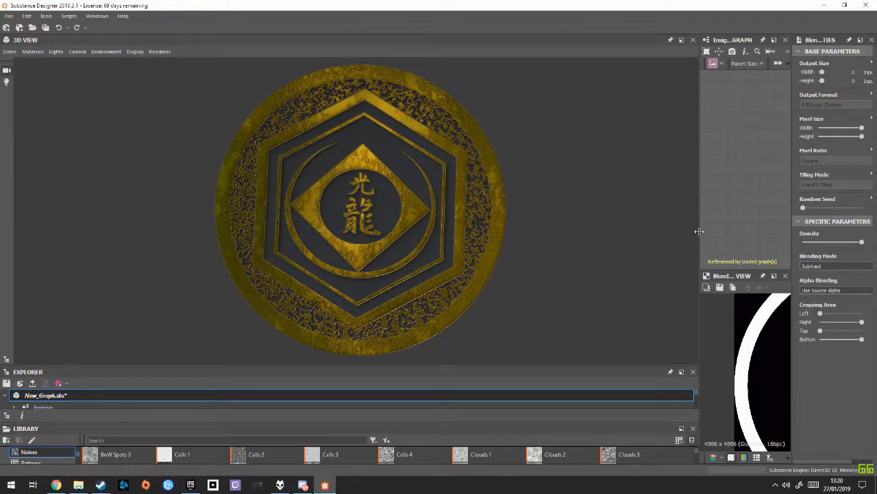
{"action": "left_click_drag", "start_coordinate": [699, 241], "coordinate": [369, 231]}
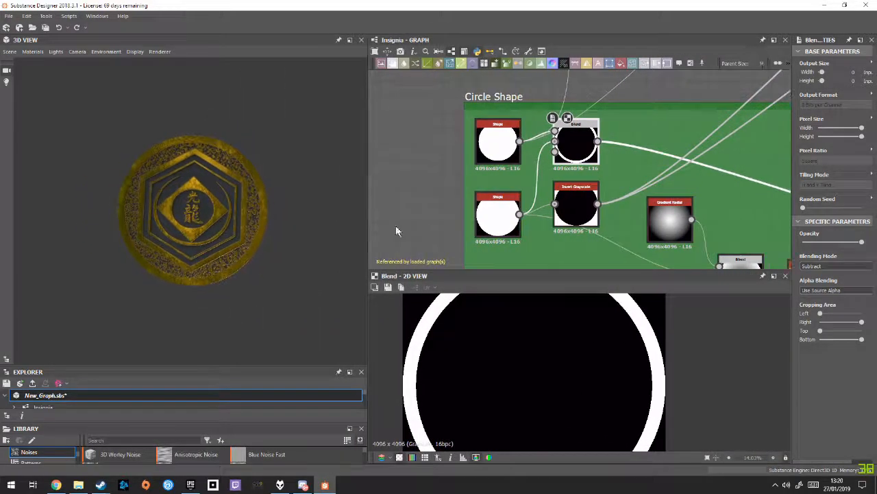
{"action": "left_click", "coordinate": [506, 151]}
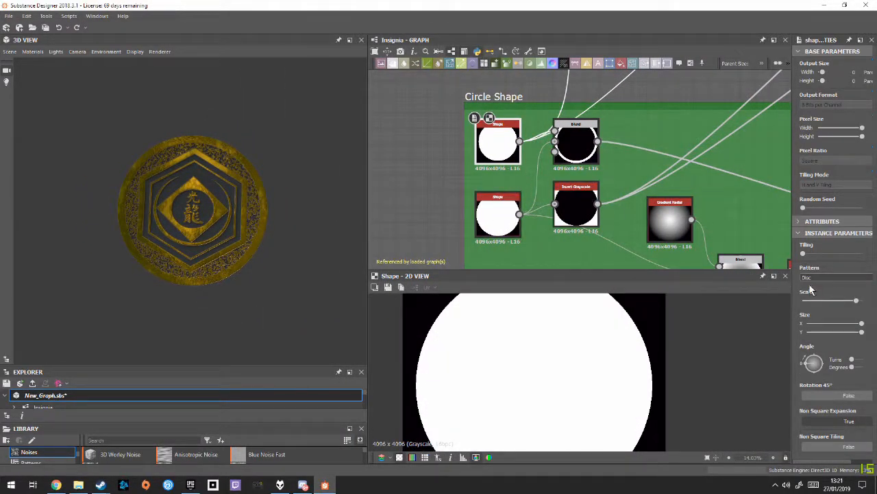
{"action": "left_click_drag", "start_coordinate": [791, 296], "coordinate": [684, 300]}
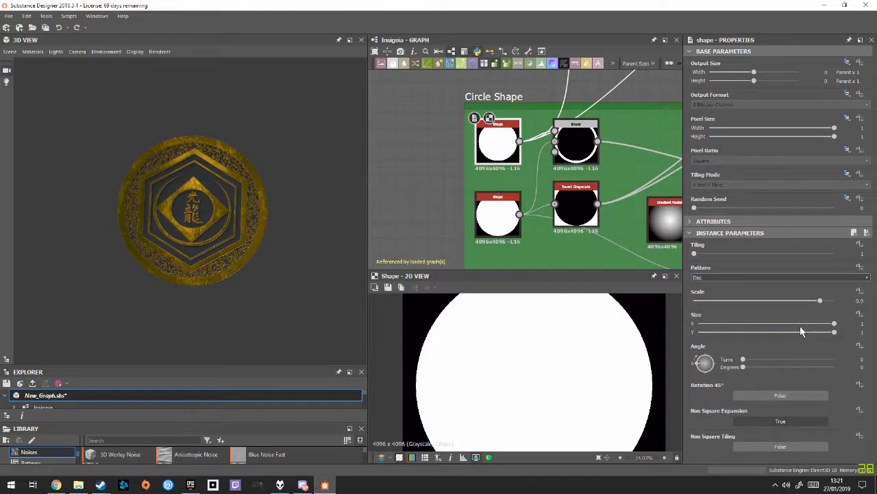
{"action": "middle_click_drag", "start_coordinate": [540, 211], "coordinate": [478, 203]}
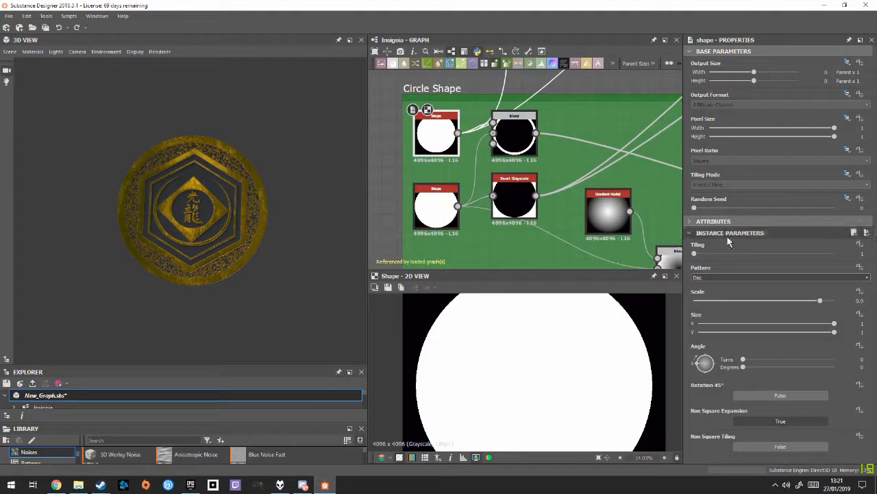
Preview the lower Shape and the ring Blend in the Circle Shape frame, testing the blend's opacity and returning it to 1
{"action": "double_click", "coordinate": [437, 205]}
{"action": "double_click", "coordinate": [510, 137]}
{"action": "scroll", "coordinate": [274, 301], "scroll_direction": "up", "scroll_amount": 5}
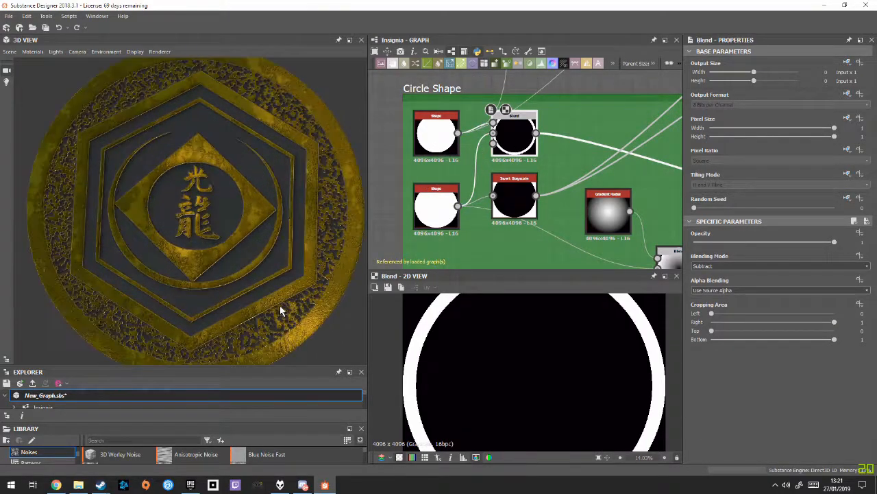
{"action": "scroll", "coordinate": [288, 302], "scroll_direction": "up", "scroll_amount": 3}
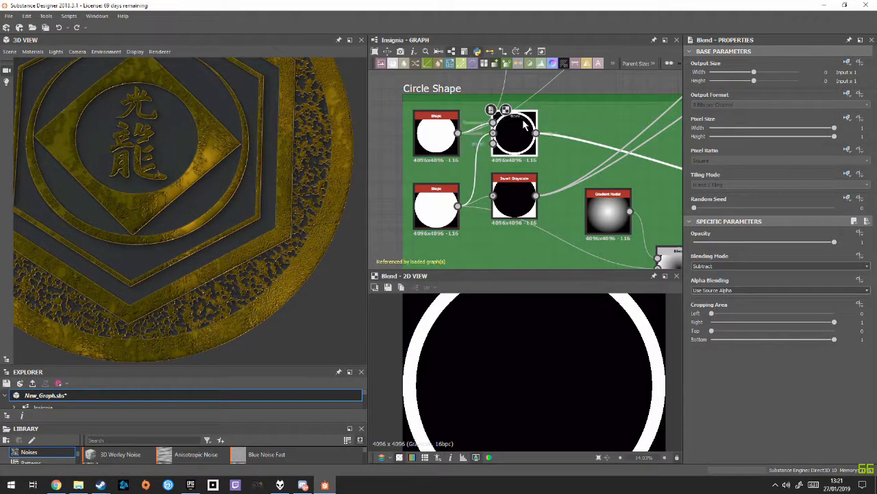
{"action": "scroll", "coordinate": [662, 323], "scroll_direction": "up", "scroll_amount": 3}
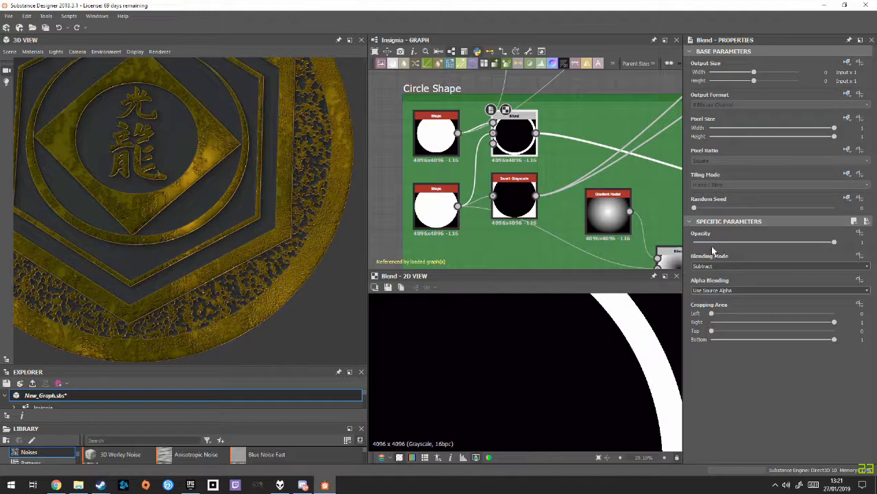
{"action": "left_click_drag", "start_coordinate": [721, 243], "coordinate": [835, 243]}
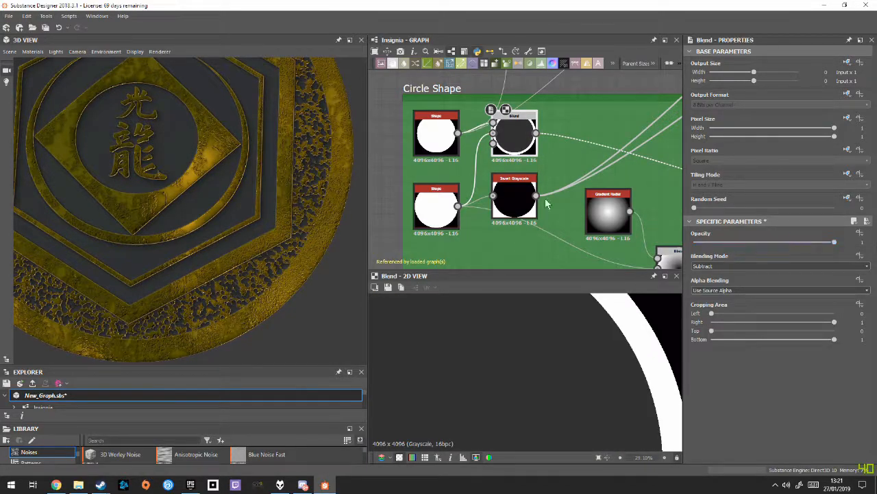
Preview the Invert Grayscale node of the Circle Shape frame and examine its whole image
{"action": "double_click", "coordinate": [517, 192]}
{"action": "middle_click_drag", "start_coordinate": [617, 206], "coordinate": [449, 195]}
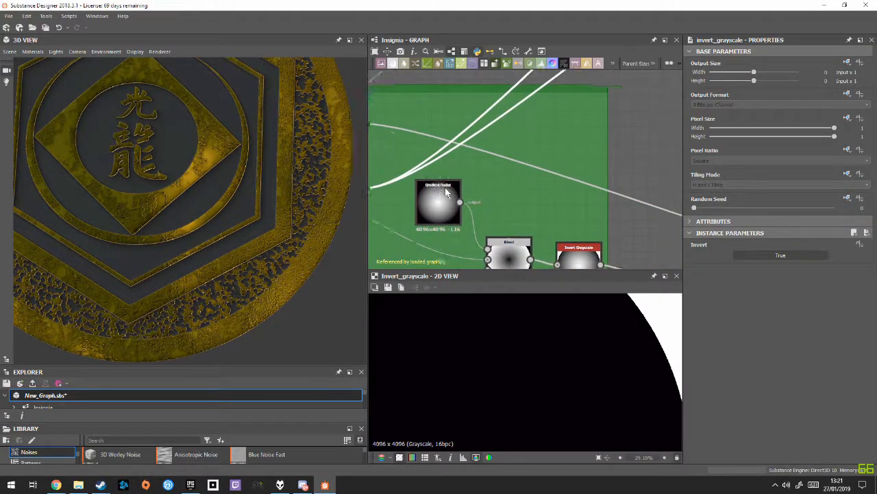
{"action": "scroll", "coordinate": [527, 206], "scroll_direction": "down", "scroll_amount": 3}
{"action": "middle_click_drag", "start_coordinate": [606, 218], "coordinate": [682, 238]}
{"action": "middle_click_drag", "start_coordinate": [492, 190], "coordinate": [581, 202]}
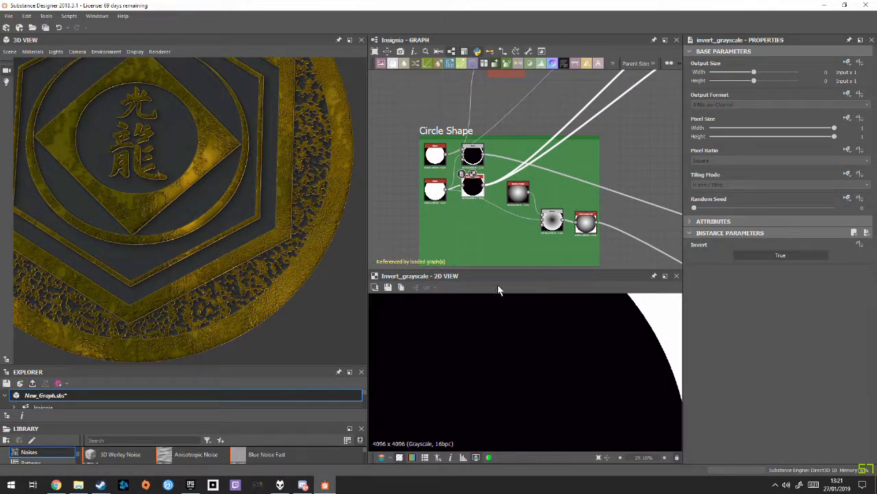
{"action": "scroll", "coordinate": [530, 367], "scroll_direction": "down", "scroll_amount": 5}
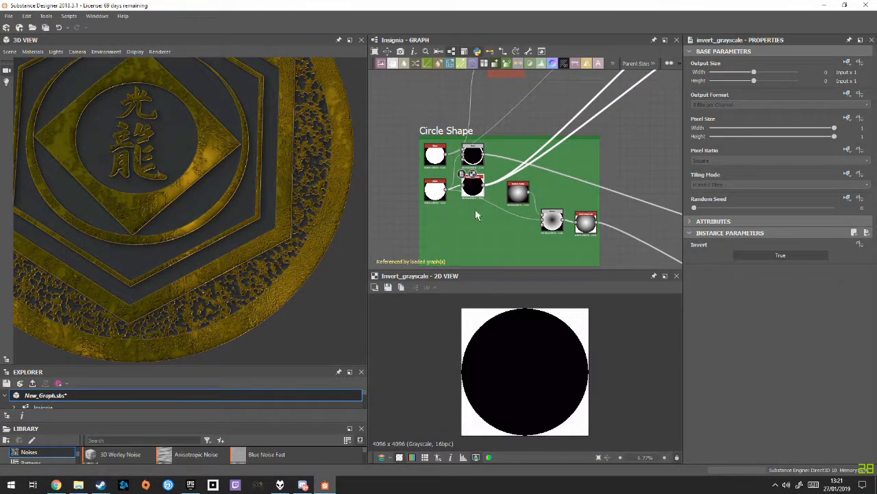
{"action": "scroll", "coordinate": [470, 236], "scroll_direction": "up", "scroll_amount": 4}
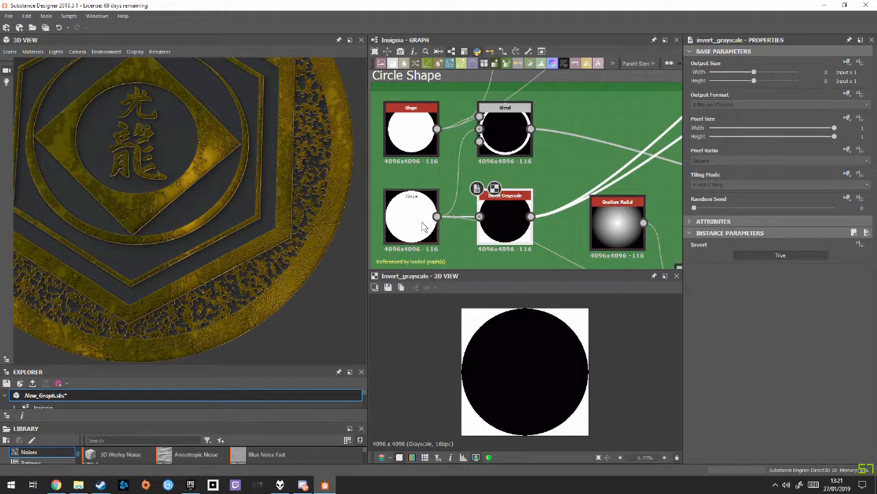
Compare the lower Shape node with the ring Blend and the Invert Grayscale node it feeds
{"action": "double_click", "coordinate": [423, 227]}
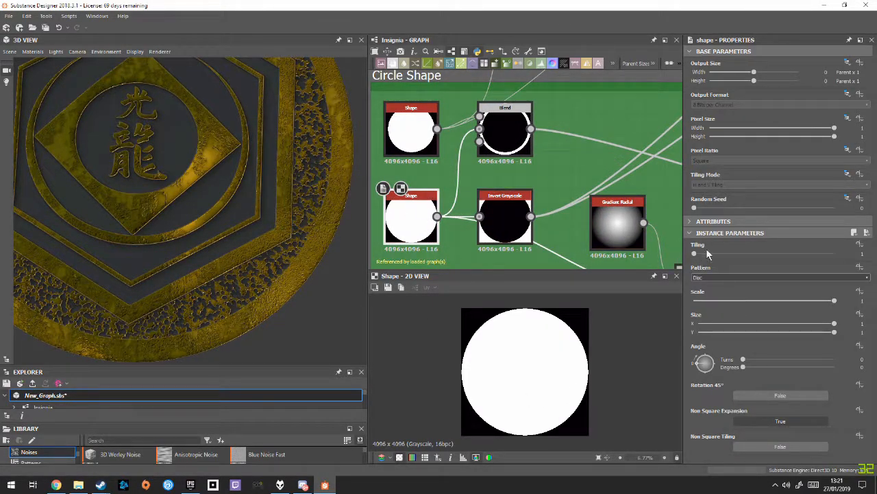
{"action": "double_click", "coordinate": [509, 131]}
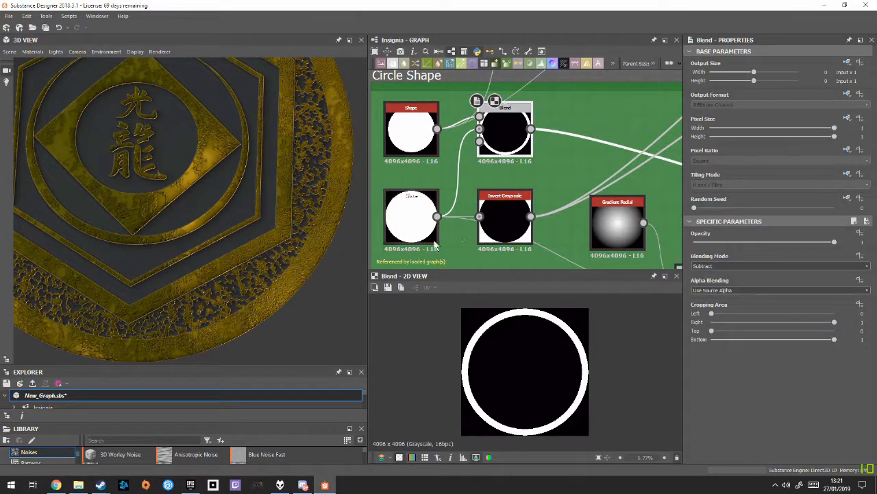
{"action": "left_click", "coordinate": [501, 212]}
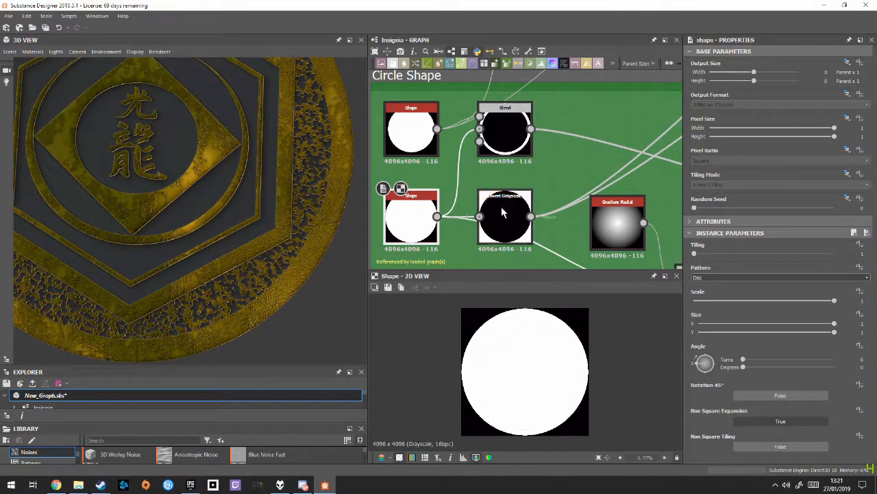
{"action": "middle_click_drag", "start_coordinate": [549, 244], "coordinate": [440, 236]}
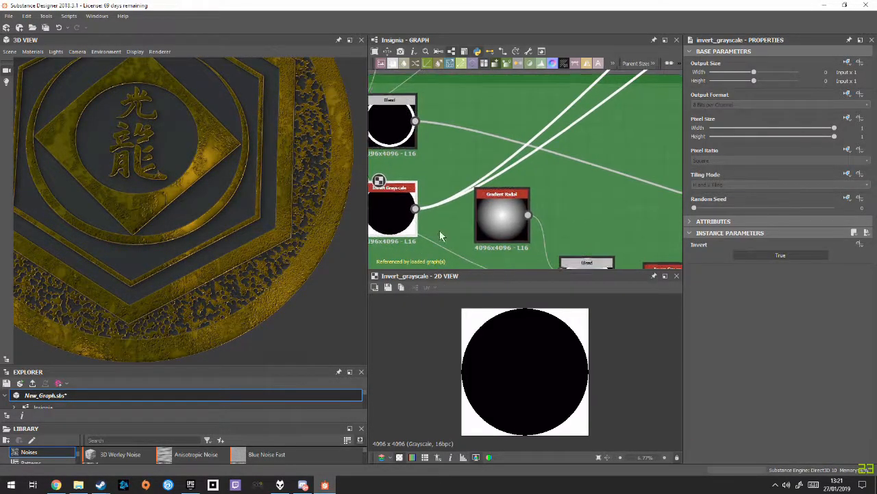
Preview the Gradient Radial node and examine how it connects to the neighbouring Blend and Invert Grayscale nodes
{"action": "double_click", "coordinate": [495, 238]}
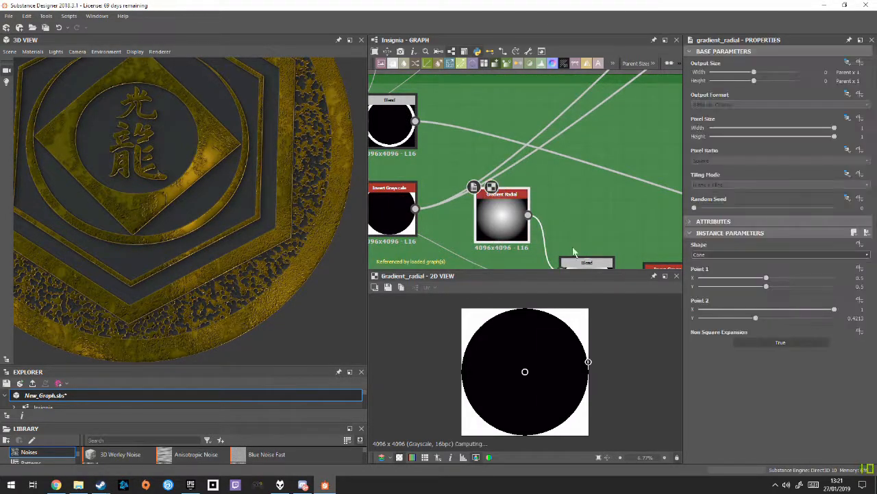
{"action": "middle_click_drag", "start_coordinate": [571, 251], "coordinate": [496, 263]}
{"action": "scroll", "coordinate": [494, 263], "scroll_direction": "down", "scroll_amount": 4}
{"action": "middle_click_drag", "start_coordinate": [583, 153], "coordinate": [554, 166]}
{"action": "scroll", "coordinate": [540, 216], "scroll_direction": "down", "scroll_amount": 3}
{"action": "middle_click_drag", "start_coordinate": [526, 237], "coordinate": [633, 129]}
{"action": "scroll", "coordinate": [534, 170], "scroll_direction": "up", "scroll_amount": 6}
{"action": "scroll", "coordinate": [531, 156], "scroll_direction": "up", "scroll_amount": 1}
{"action": "middle_click_drag", "start_coordinate": [505, 142], "coordinate": [500, 181]}
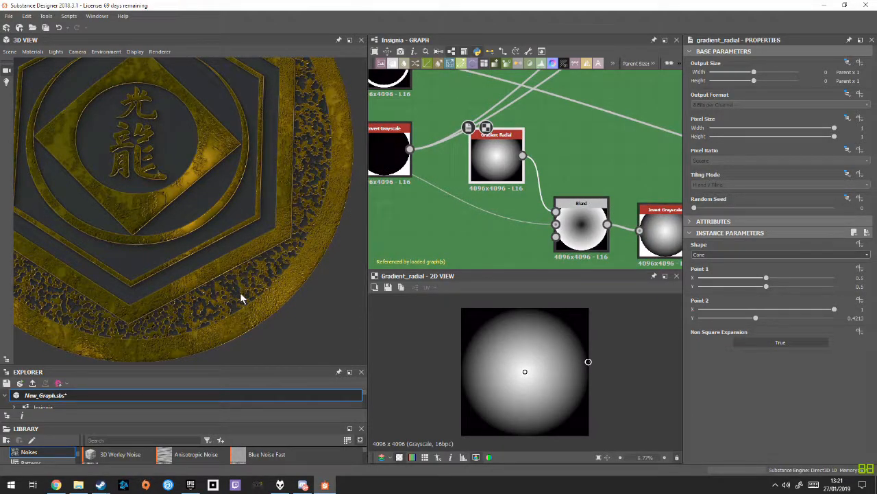
Move the Blend node fed by the Gradient Radial slightly lower in the Circle Shape frame
{"action": "scroll", "coordinate": [548, 168], "scroll_direction": "down", "scroll_amount": 2}
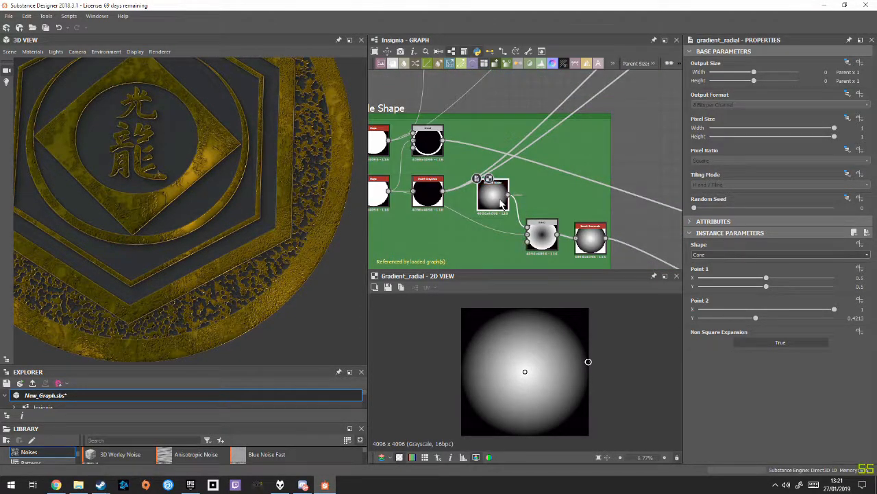
{"action": "left_click_drag", "start_coordinate": [547, 245], "coordinate": [541, 265]}
{"action": "middle_click_drag", "start_coordinate": [535, 173], "coordinate": [613, 188]}
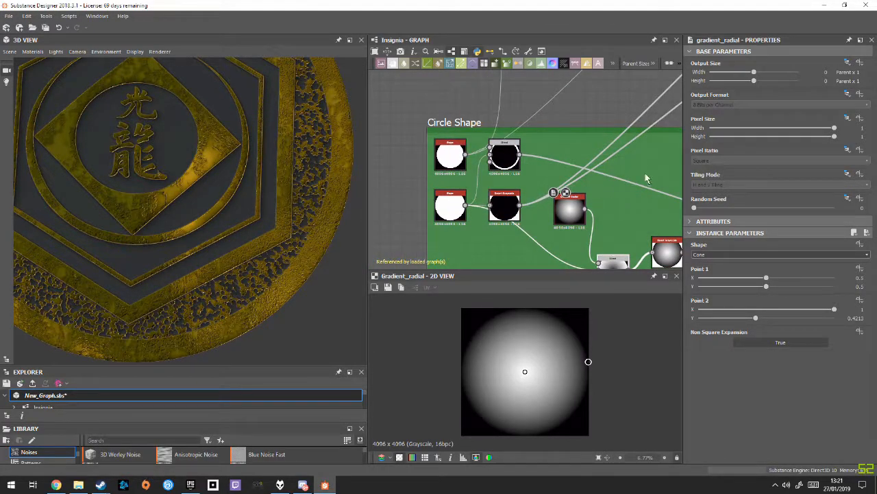
Preview the Blend node in the Build frame that receives the Circle Shape output
{"action": "scroll", "coordinate": [645, 178], "scroll_direction": "down", "scroll_amount": 3}
{"action": "middle_click_drag", "start_coordinate": [482, 122], "coordinate": [386, 146]}
{"action": "middle_click_drag", "start_coordinate": [568, 202], "coordinate": [407, 118]}
{"action": "scroll", "coordinate": [568, 199], "scroll_direction": "up", "scroll_amount": 3}
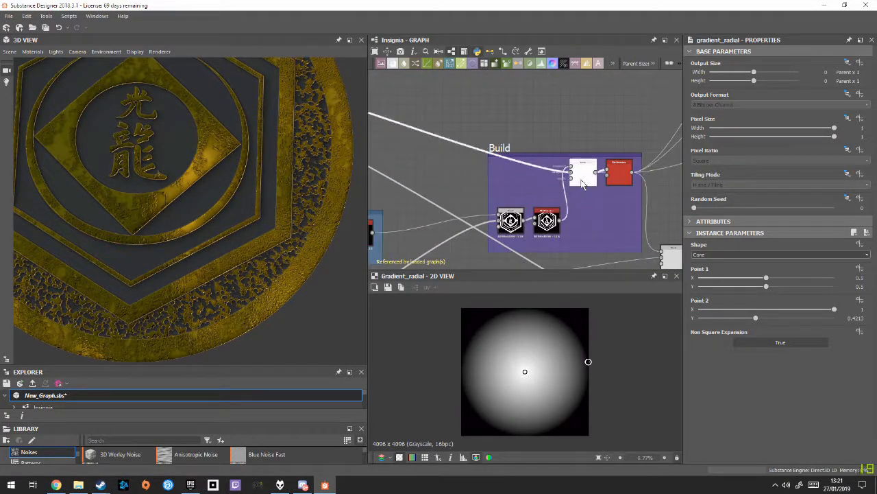
{"action": "double_click", "coordinate": [582, 173]}
Preview the first upper-row Polygon 1 node in the Emblem base shape frame and compare it with the 3D emblem
{"action": "mouse_move", "coordinate": [621, 213]}
{"action": "middle_mouse_down"}
{"action": "mouse_move", "coordinate": [533, 199]}
{"action": "mouse_move", "coordinate": [622, 201]}
{"action": "middle_mouse_up"}
{"action": "scroll", "coordinate": [459, 251], "scroll_direction": "down", "scroll_amount": 2}
{"action": "middle_click_drag", "start_coordinate": [459, 250], "coordinate": [623, 196]}
{"action": "middle_click_drag", "start_coordinate": [411, 260], "coordinate": [526, 194]}
{"action": "scroll", "coordinate": [494, 179], "scroll_direction": "up", "scroll_amount": 4}
{"action": "double_click", "coordinate": [479, 176]}
{"action": "left_click_drag", "start_coordinate": [322, 206], "coordinate": [299, 223]}
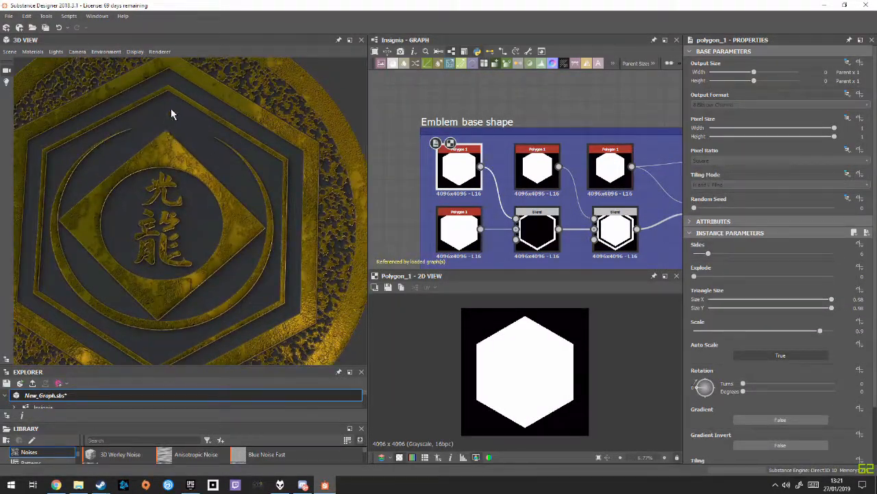
{"action": "scroll", "coordinate": [152, 115], "scroll_direction": "down", "scroll_amount": 2}
{"action": "left_click_drag", "start_coordinate": [153, 115], "coordinate": [290, 224]}
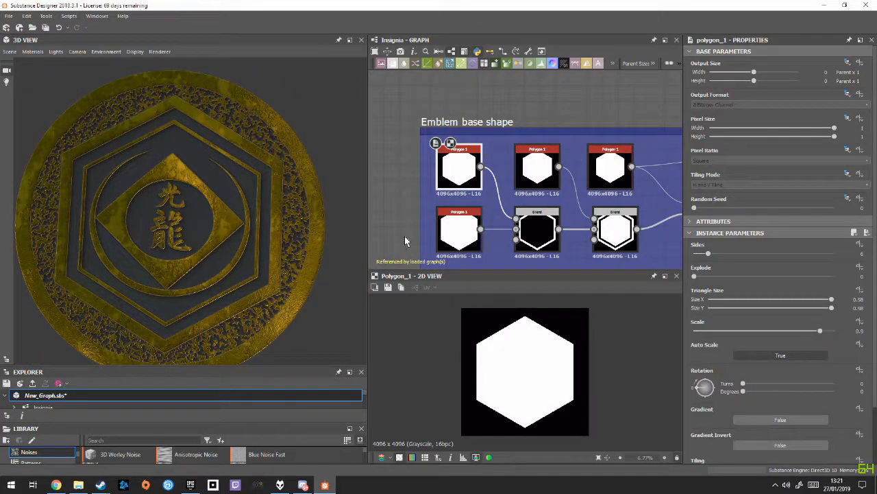
Compare the scale of the lower and upper Polygon 1 nodes feeding the first Blend of the Emblem base shape frame
{"action": "scroll", "coordinate": [504, 182], "scroll_direction": "up", "scroll_amount": 1}
{"action": "scroll", "coordinate": [480, 171], "scroll_direction": "up", "scroll_amount": 1}
{"action": "double_click", "coordinate": [430, 198]}
{"action": "scroll", "coordinate": [425, 196], "scroll_direction": "up", "scroll_amount": 3}
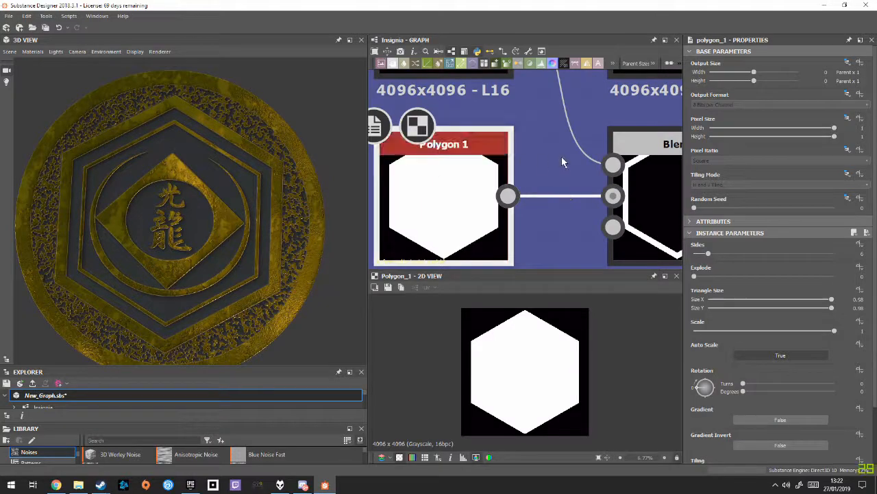
{"action": "scroll", "coordinate": [823, 360], "scroll_direction": "down", "scroll_amount": 2}
{"action": "scroll", "coordinate": [772, 391], "scroll_direction": "up", "scroll_amount": 2}
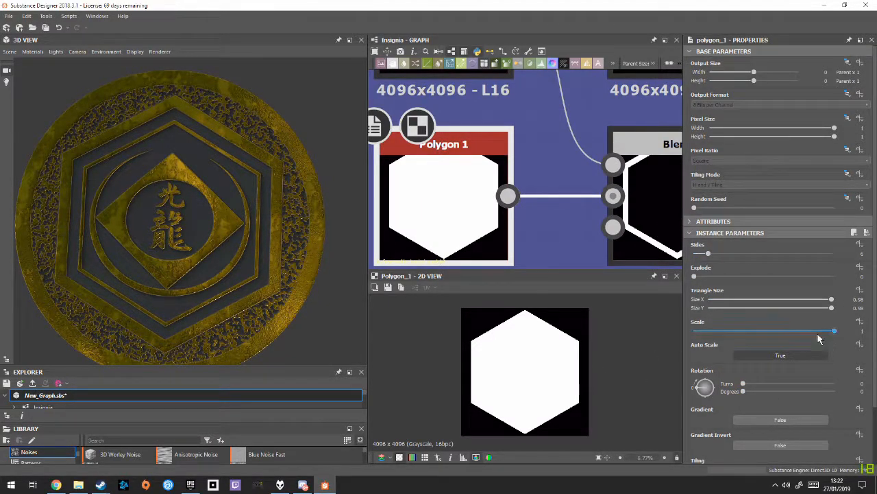
{"action": "middle_click_drag", "start_coordinate": [499, 130], "coordinate": [517, 217]}
{"action": "double_click", "coordinate": [509, 140]}
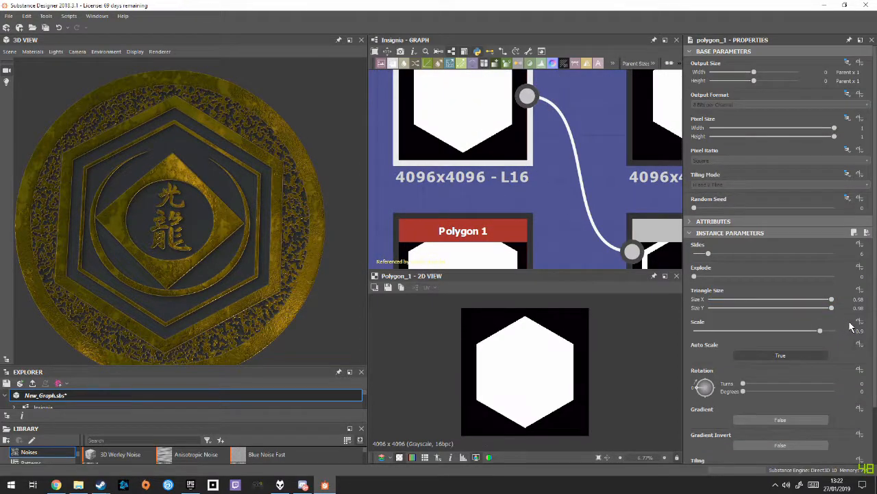
Examine the first Subtract Blend and its two Polygon 1 inputs against the hexagonal border on the 3D emblem
{"action": "scroll", "coordinate": [580, 248], "scroll_direction": "down", "scroll_amount": 3}
{"action": "left_click", "coordinate": [531, 212]}
{"action": "scroll", "coordinate": [293, 290], "scroll_direction": "up", "scroll_amount": 5}
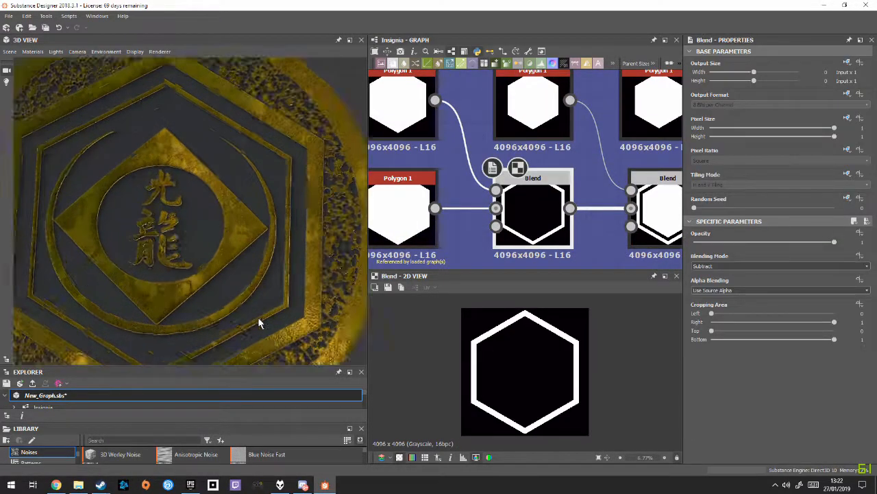
{"action": "scroll", "coordinate": [292, 290], "scroll_direction": "up", "scroll_amount": 2}
{"action": "double_click", "coordinate": [401, 199]}
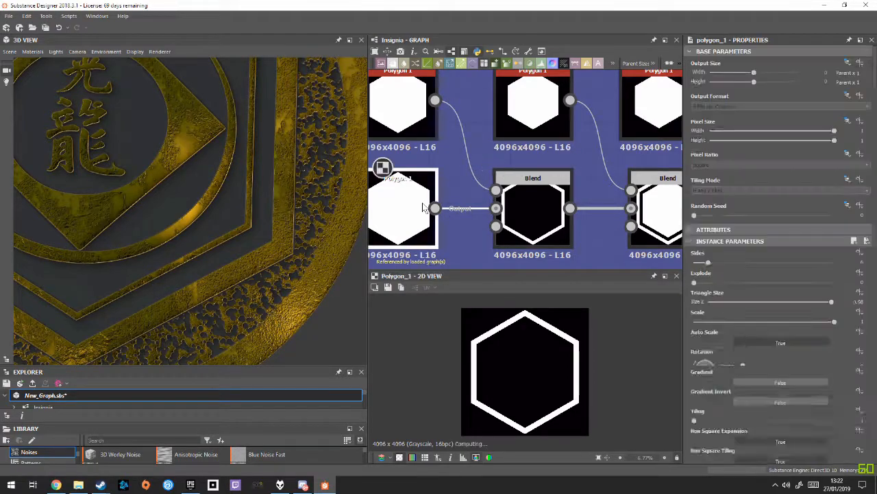
{"action": "left_click", "coordinate": [421, 118]}
{"action": "left_click", "coordinate": [524, 192]}
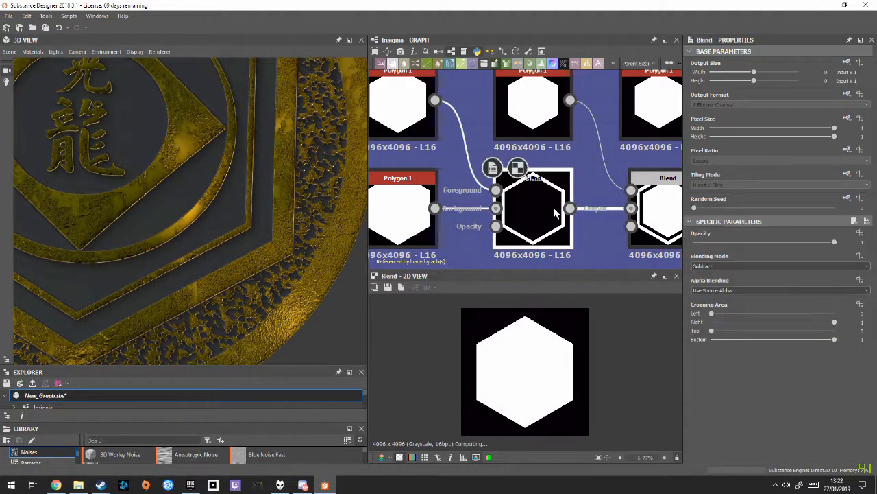
{"action": "scroll", "coordinate": [251, 265], "scroll_direction": "up", "scroll_amount": 3}
{"action": "scroll", "coordinate": [316, 192], "scroll_direction": "up", "scroll_amount": 2}
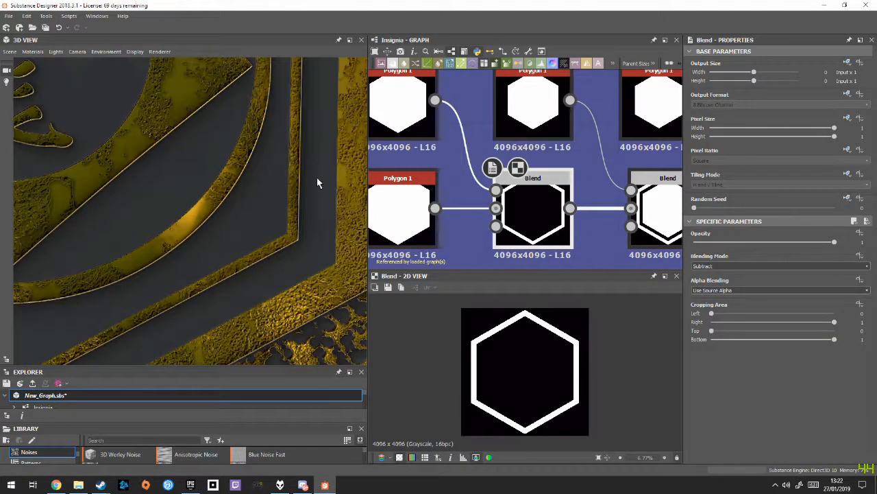
Preview the second upper-row Polygon 1 and the second Blend it feeds in the Emblem base shape frame
{"action": "double_click", "coordinate": [548, 111]}
{"action": "middle_click_drag", "start_coordinate": [594, 224], "coordinate": [482, 217]}
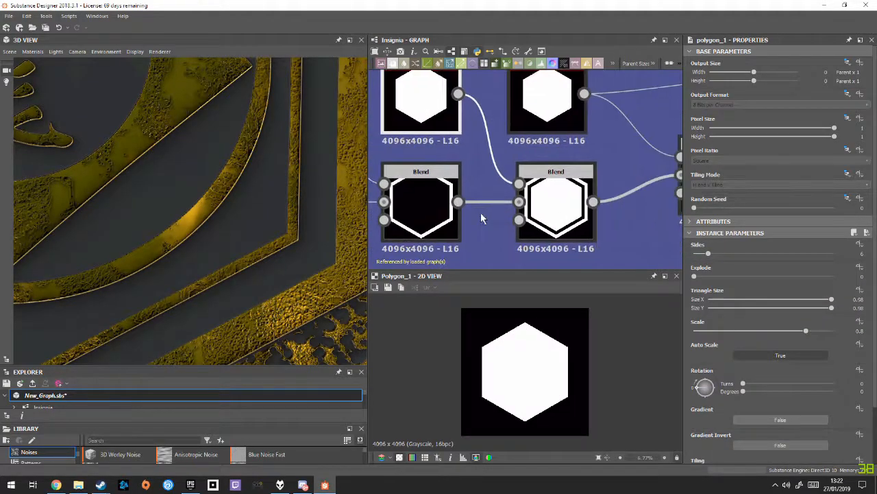
{"action": "double_click", "coordinate": [556, 205]}
{"action": "left_click_drag", "start_coordinate": [343, 205], "coordinate": [283, 328]}
Preview the third upper-row Polygon 1 and the following Blend, comparing them with the inner hexagon on the 3D emblem
{"action": "double_click", "coordinate": [557, 115]}
{"action": "middle_click_drag", "start_coordinate": [557, 115], "coordinate": [401, 113]}
{"action": "double_click", "coordinate": [576, 192]}
{"action": "middle_click_drag", "start_coordinate": [280, 274], "coordinate": [287, 120]}
{"action": "right_click_drag", "start_coordinate": [303, 219], "coordinate": [244, 266]}
{"action": "left_click_drag", "start_coordinate": [242, 79], "coordinate": [305, 324]}
Preview the SVG node in the Insignia frame and examine the fine details of its artwork
{"action": "scroll", "coordinate": [569, 164], "scroll_direction": "down", "scroll_amount": 5}
{"action": "middle_click_drag", "start_coordinate": [601, 176], "coordinate": [514, 220]}
{"action": "middle_click_drag", "start_coordinate": [619, 148], "coordinate": [532, 226]}
{"action": "left_click", "coordinate": [500, 152]}
{"action": "double_click", "coordinate": [502, 153]}
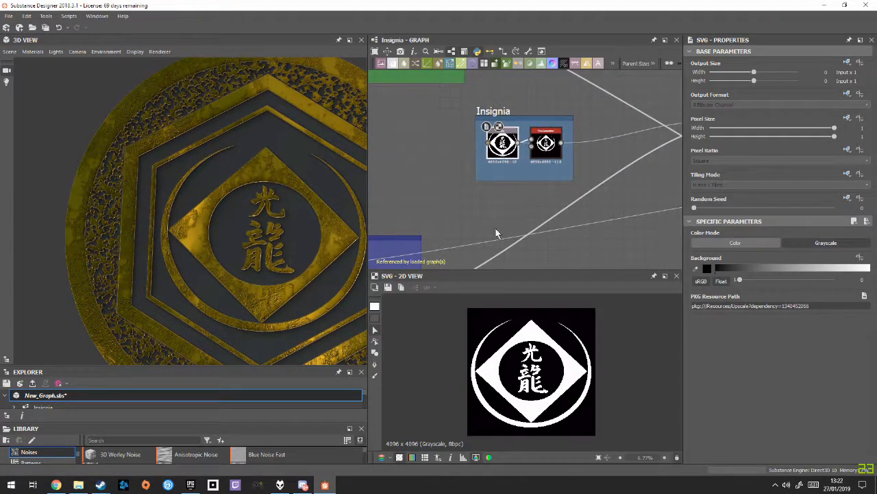
{"action": "scroll", "coordinate": [534, 370], "scroll_direction": "up", "scroll_amount": 5}
{"action": "scroll", "coordinate": [598, 341], "scroll_direction": "down", "scroll_amount": 3}
{"action": "scroll", "coordinate": [563, 315], "scroll_direction": "up", "scroll_amount": 7}
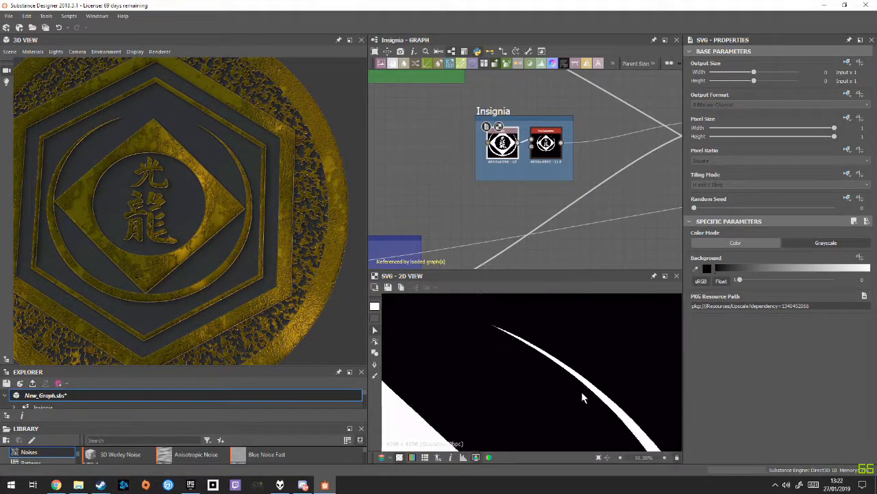
{"action": "scroll", "coordinate": [490, 325], "scroll_direction": "down", "scroll_amount": 7}
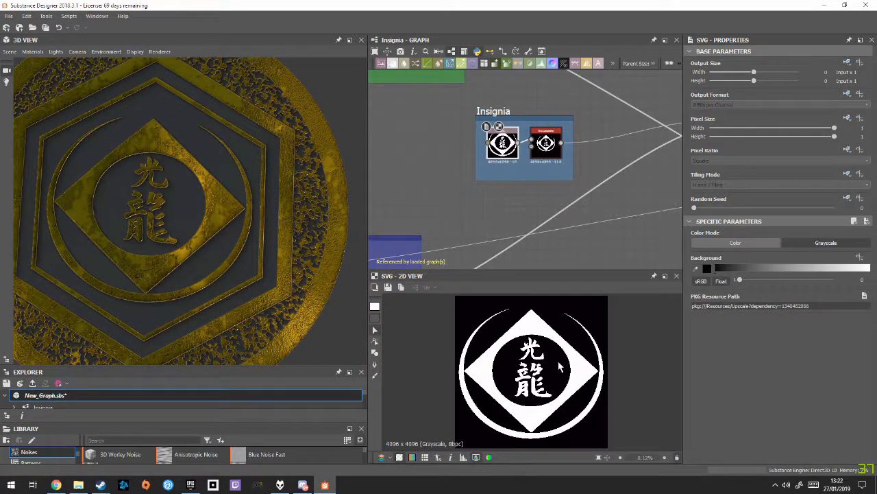
Examine the SVG artwork at different magnifications and preview the Tile Generator it feeds in the Insignia frame
{"action": "scroll", "coordinate": [453, 356], "scroll_direction": "down", "scroll_amount": 1}
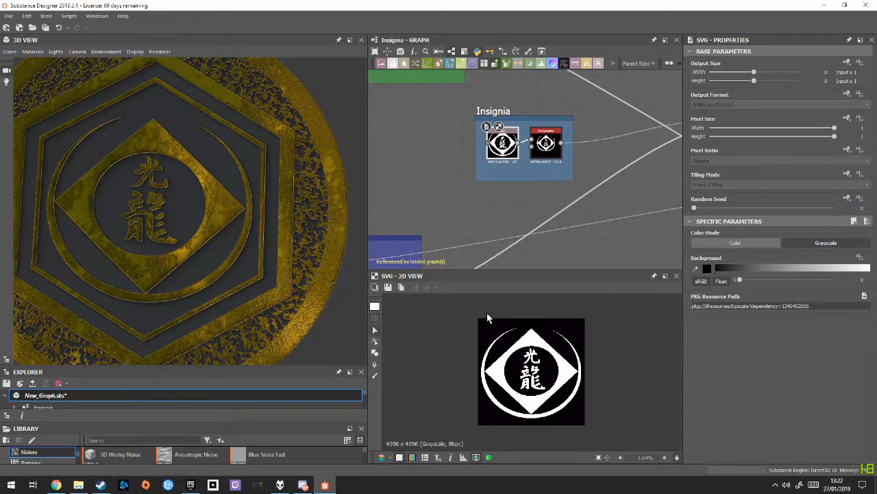
{"action": "scroll", "coordinate": [493, 206], "scroll_direction": "up", "scroll_amount": 2}
{"action": "scroll", "coordinate": [542, 374], "scroll_direction": "up", "scroll_amount": 3}
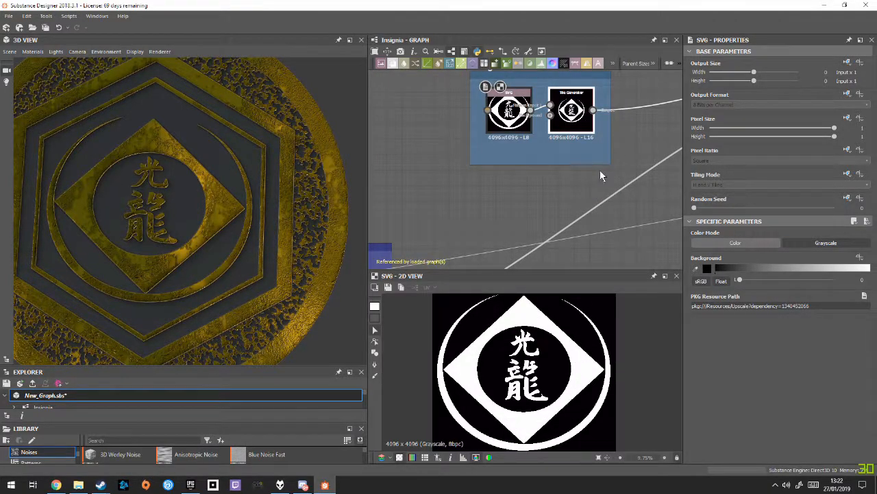
{"action": "middle_click_drag", "start_coordinate": [648, 200], "coordinate": [529, 246]}
{"action": "scroll", "coordinate": [743, 353], "scroll_direction": "down", "scroll_amount": 10}
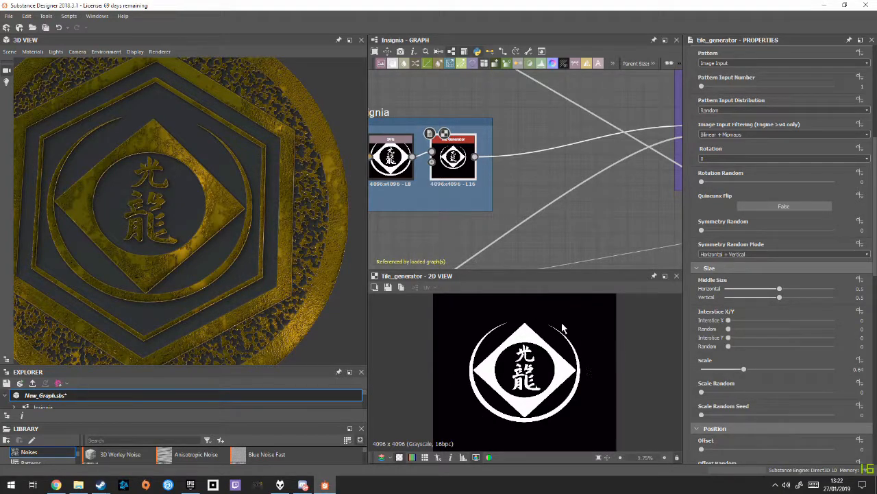
Preview the lower Blend in the Build frame, tracing its inputs to the Insignia and Emblem base shape frames and checking its blending mode
{"action": "middle_click_drag", "start_coordinate": [605, 162], "coordinate": [458, 179]}
{"action": "left_click", "coordinate": [579, 156]}
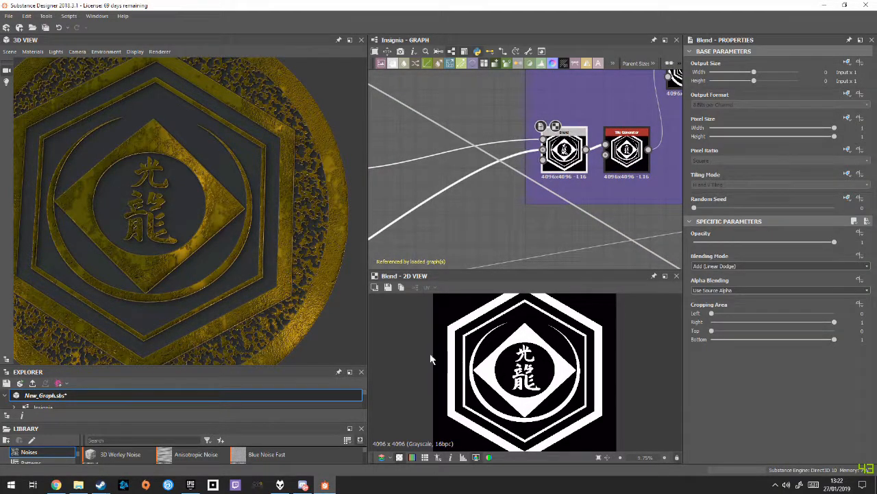
{"action": "scroll", "coordinate": [457, 211], "scroll_direction": "down", "scroll_amount": 5}
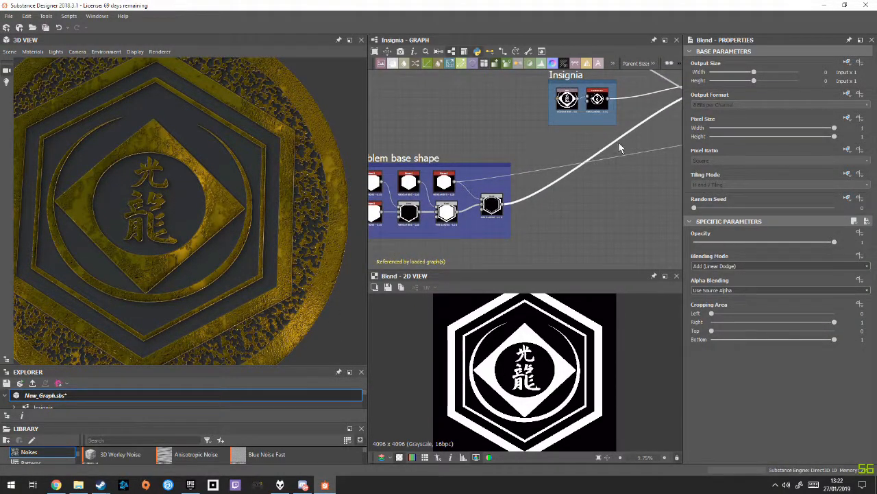
{"action": "middle_click_drag", "start_coordinate": [619, 148], "coordinate": [430, 222]}
{"action": "scroll", "coordinate": [552, 164], "scroll_direction": "up", "scroll_amount": 5}
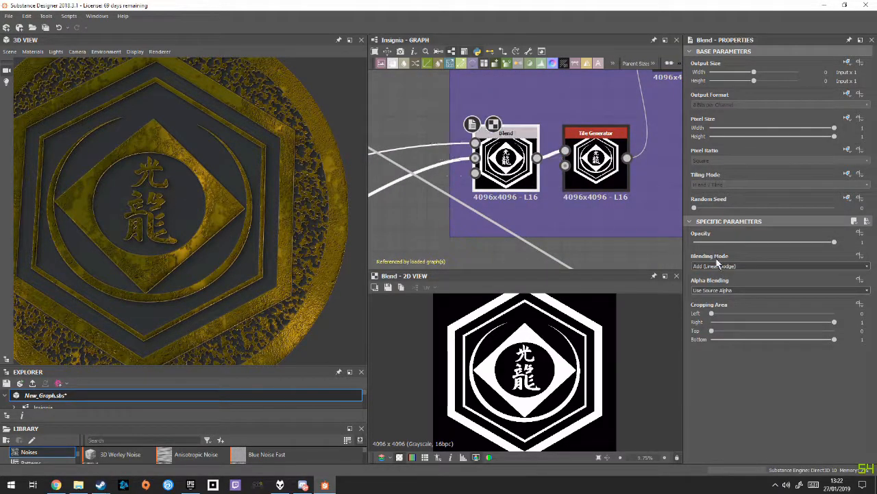
{"action": "middle_click_drag", "start_coordinate": [608, 172], "coordinate": [595, 236]}
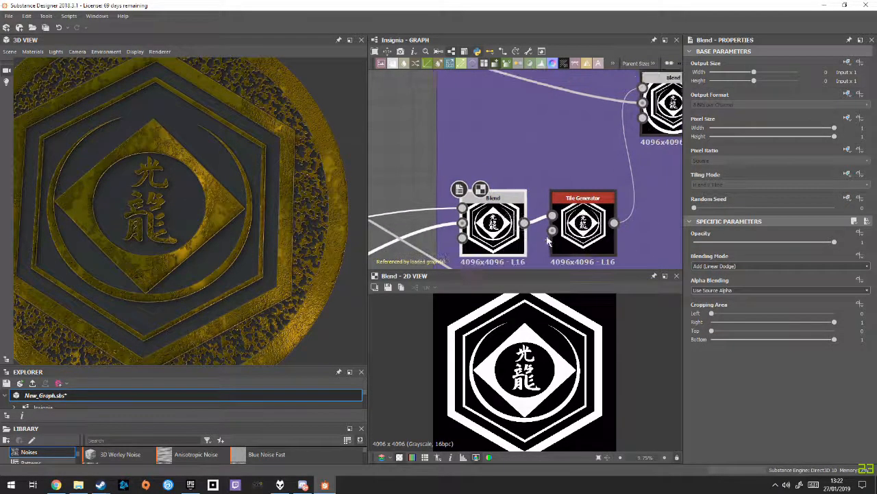
Preview the Build frame's lower Tile Generator and upper Blend, tracing the Blend's ring input to the Circle Shape frame
{"action": "left_click", "coordinate": [582, 223]}
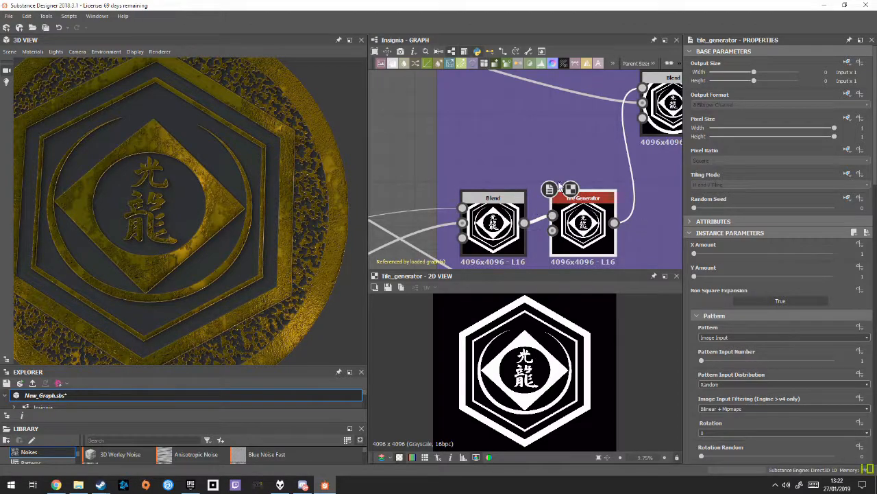
{"action": "middle_click_drag", "start_coordinate": [537, 165], "coordinate": [483, 206]}
{"action": "left_click", "coordinate": [617, 148]}
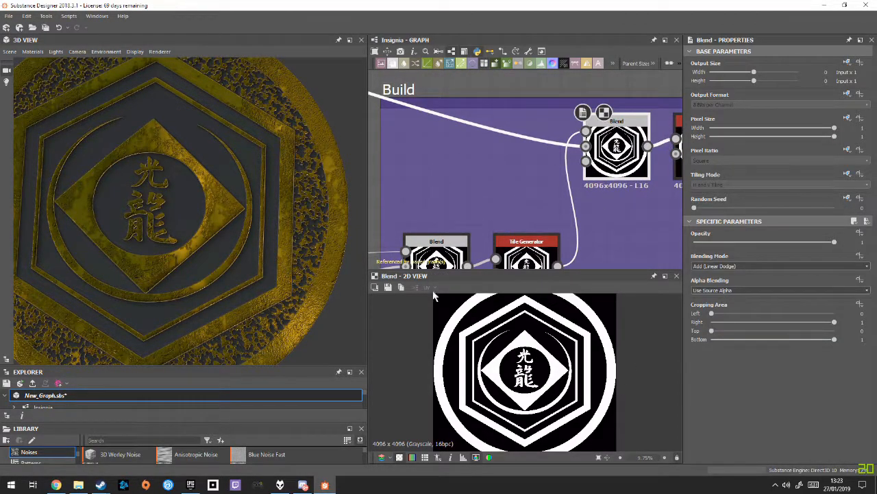
{"action": "scroll", "coordinate": [498, 196], "scroll_direction": "down", "scroll_amount": 3}
{"action": "scroll", "coordinate": [418, 151], "scroll_direction": "up", "scroll_amount": 4}
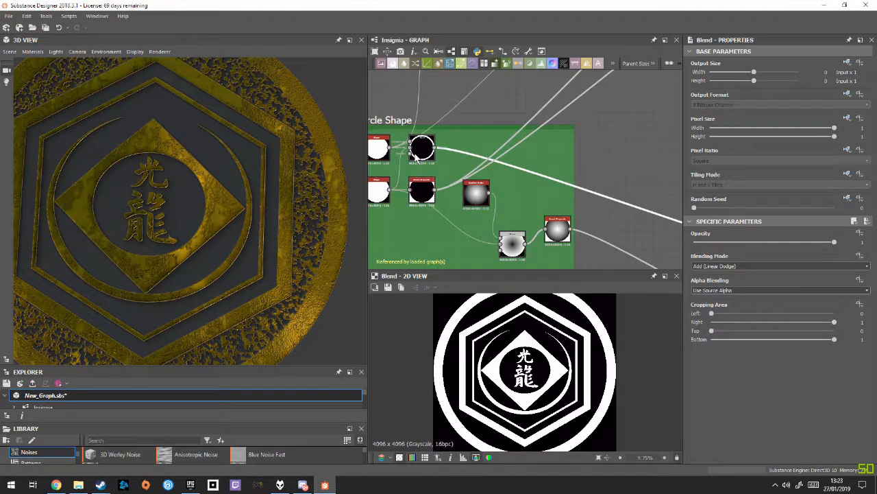
{"action": "double_click", "coordinate": [425, 154]}
Preview the Build frame's final Tile Generator and compare it with the upper Blend at the outer ring's edge
{"action": "middle_click_drag", "start_coordinate": [639, 188], "coordinate": [391, 117]}
{"action": "middle_click_drag", "start_coordinate": [658, 209], "coordinate": [466, 133]}
{"action": "scroll", "coordinate": [519, 182], "scroll_direction": "up", "scroll_amount": 3}
{"action": "double_click", "coordinate": [558, 144]}
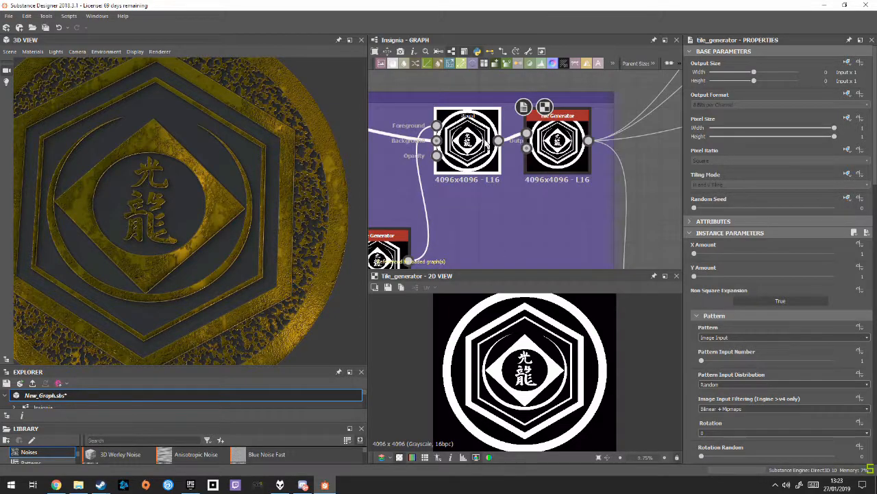
{"action": "double_click", "coordinate": [467, 144]}
{"action": "scroll", "coordinate": [620, 364], "scroll_direction": "up", "scroll_amount": 8}
{"action": "middle_click_drag", "start_coordinate": [625, 349], "coordinate": [597, 368]}
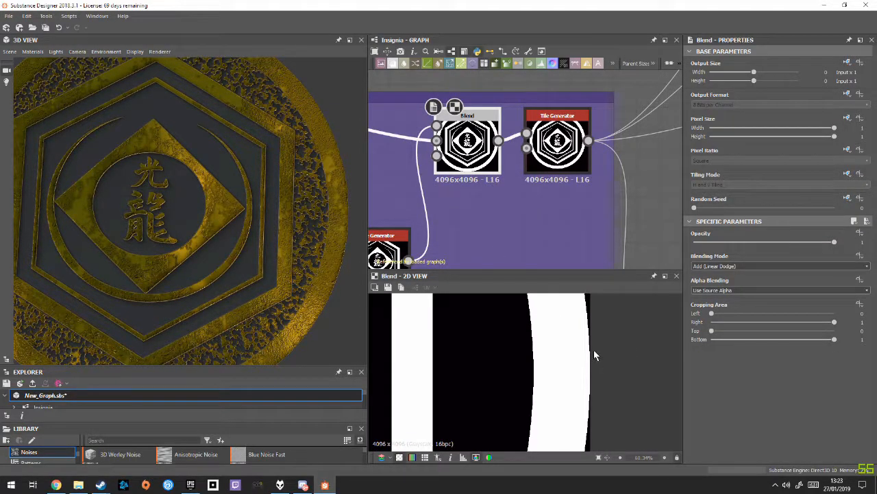
{"action": "scroll", "coordinate": [461, 205], "scroll_direction": "down", "scroll_amount": 5}
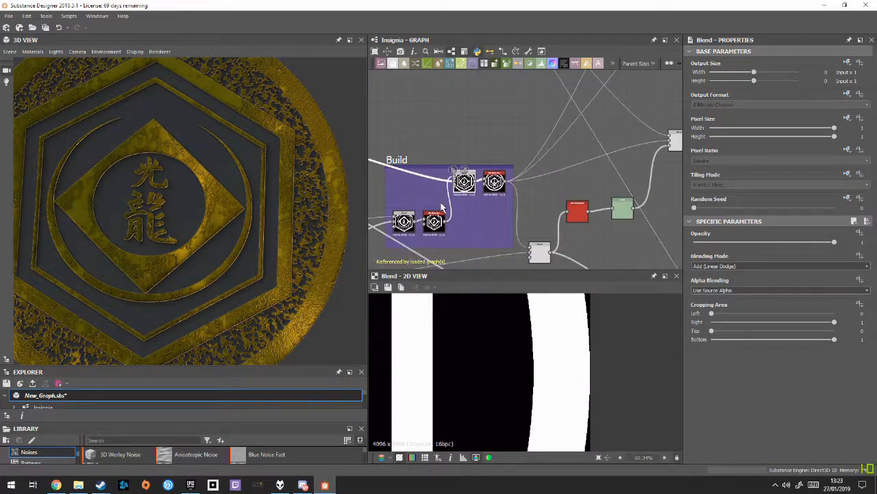
Review the source shapes and preview the Blend below the Build frame that merges the solid hexagon with the outer ring
{"action": "middle_click_drag", "start_coordinate": [443, 206], "coordinate": [629, 230]}
{"action": "scroll", "coordinate": [520, 220], "scroll_direction": "down", "scroll_amount": 2}
{"action": "middle_click_drag", "start_coordinate": [480, 204], "coordinate": [625, 234]}
{"action": "scroll", "coordinate": [506, 169], "scroll_direction": "up", "scroll_amount": 4}
{"action": "double_click", "coordinate": [504, 169]}
{"action": "middle_click_drag", "start_coordinate": [631, 195], "coordinate": [351, 141]}
{"action": "left_click", "coordinate": [508, 215]}
{"action": "scroll", "coordinate": [549, 368], "scroll_direction": "down", "scroll_amount": 8}
{"action": "middle_click_drag", "start_coordinate": [600, 199], "coordinate": [539, 129]}
{"action": "left_click", "coordinate": [523, 241]}
{"action": "middle_click_drag", "start_coordinate": [581, 236], "coordinate": [597, 173]}
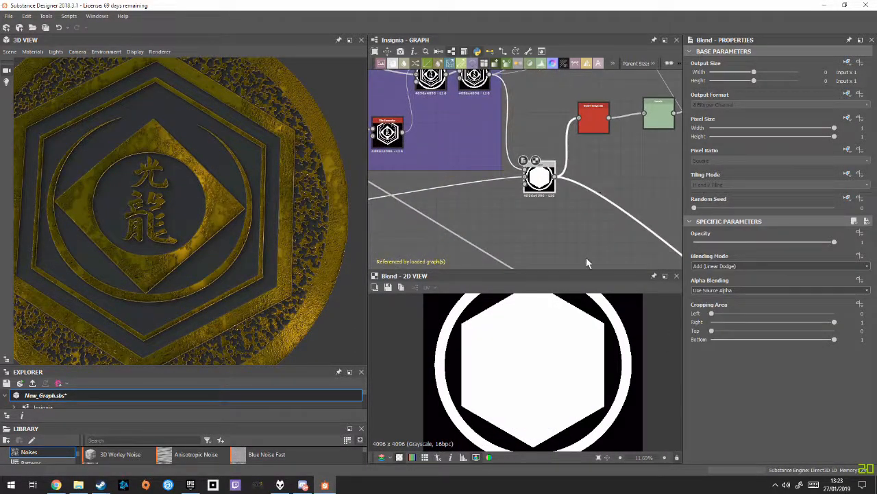
Preview the Invert Grayscale node fed by the hexagon-and-ring Blend and the Levels node that follows it
{"action": "middle_click_drag", "start_coordinate": [582, 208], "coordinate": [539, 258]}
{"action": "left_click", "coordinate": [548, 183]}
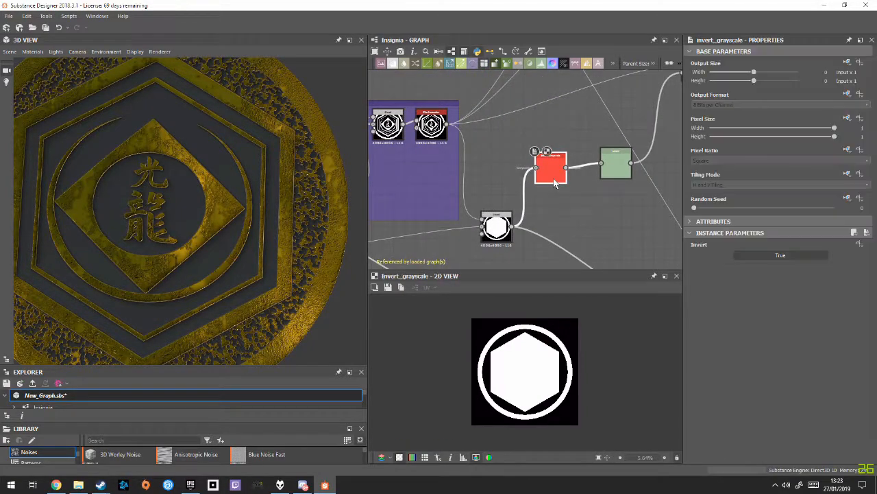
{"action": "double_click", "coordinate": [615, 172]}
{"action": "middle_click_drag", "start_coordinate": [617, 194], "coordinate": [475, 266]}
{"action": "middle_click_drag", "start_coordinate": [410, 226], "coordinate": [537, 144]}
{"action": "double_click", "coordinate": [536, 144]}
{"action": "scroll", "coordinate": [537, 143], "scroll_direction": "up", "scroll_amount": 5}
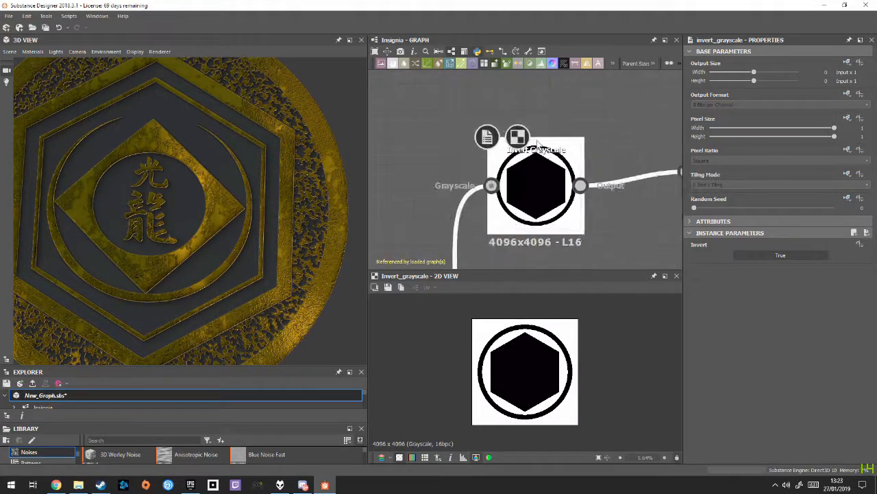
{"action": "middle_click_drag", "start_coordinate": [636, 215], "coordinate": [507, 204]}
{"action": "double_click", "coordinate": [600, 168]}
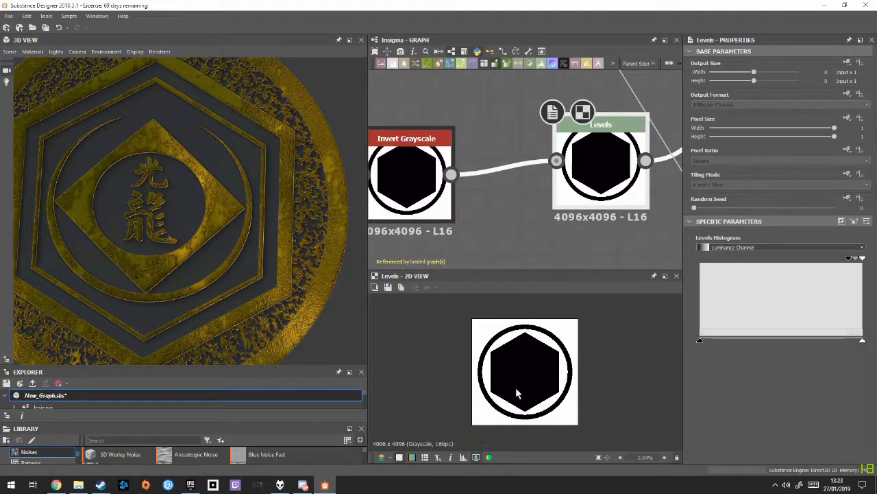
Try lower black and white input points in the Levels histogram and inspect the effect on the mask and 3D emblem
{"action": "scroll", "coordinate": [517, 393], "scroll_direction": "up", "scroll_amount": 5}
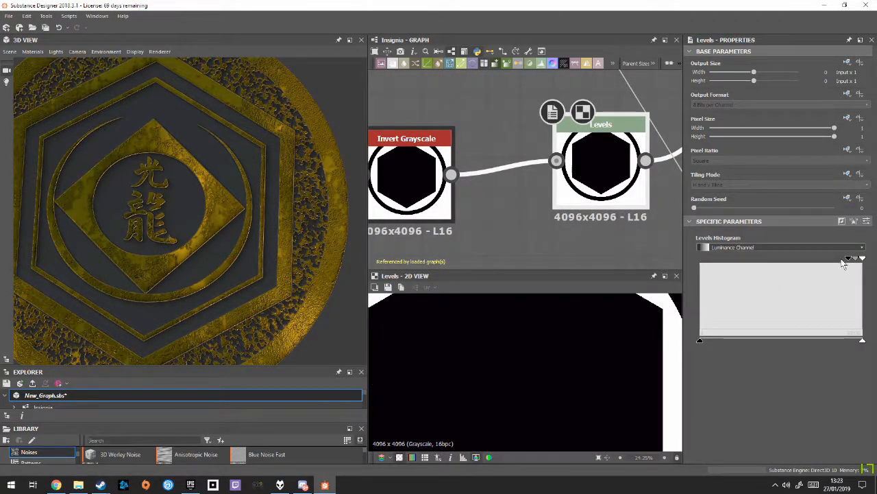
{"action": "scroll", "coordinate": [643, 336], "scroll_direction": "down", "scroll_amount": 2}
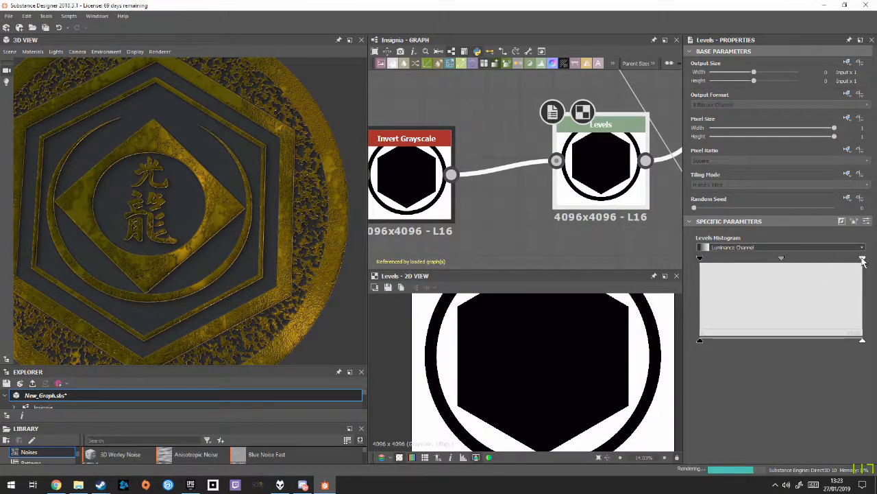
{"action": "scroll", "coordinate": [608, 336], "scroll_direction": "up", "scroll_amount": 3}
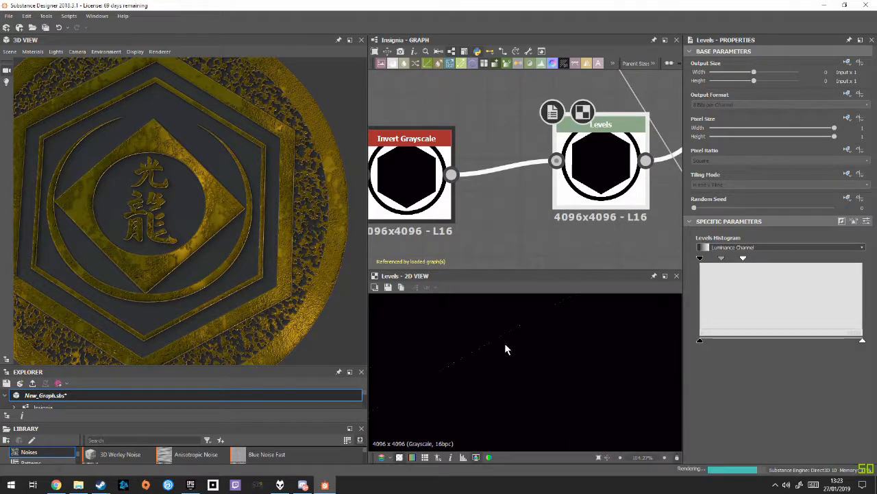
{"action": "scroll", "coordinate": [245, 144], "scroll_direction": "up", "scroll_amount": 5}
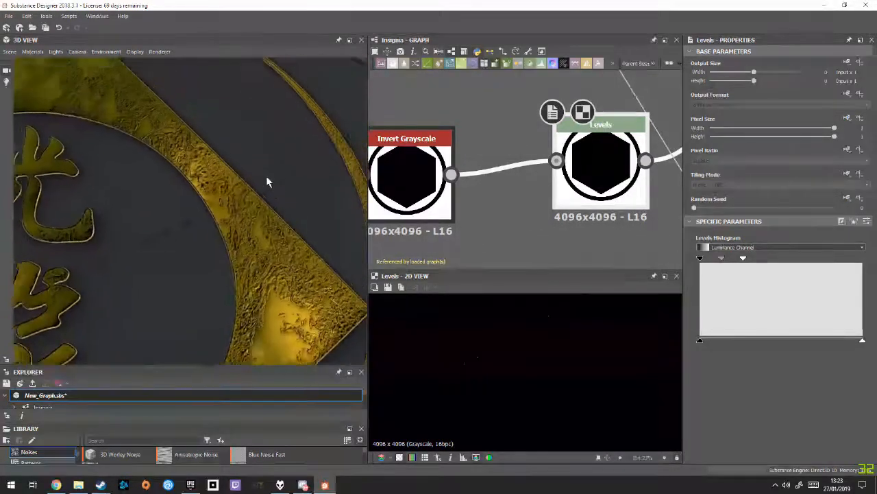
{"action": "left_click_drag", "start_coordinate": [743, 258], "coordinate": [863, 258]}
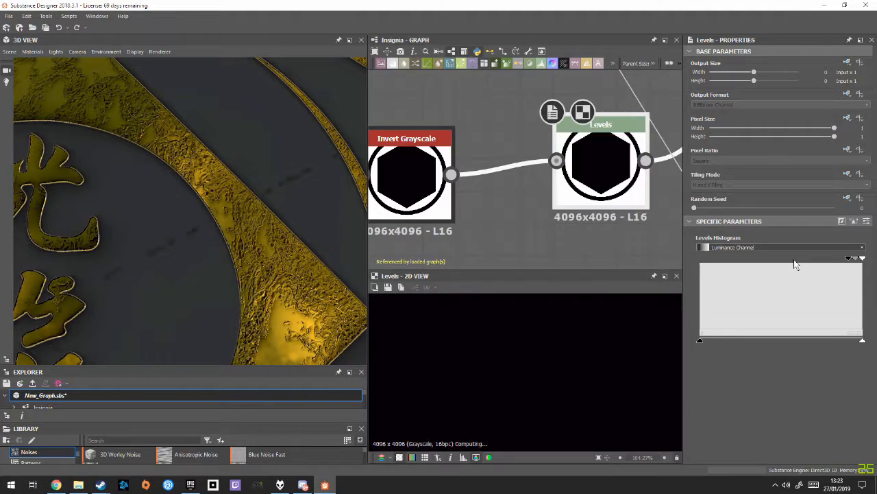
{"action": "left_click_drag", "start_coordinate": [234, 245], "coordinate": [250, 237]}
Preview the Blend masked by the Levels output and compare it with the Build frame's final Tile Generator
{"action": "scroll", "coordinate": [528, 218], "scroll_direction": "down", "scroll_amount": 5}
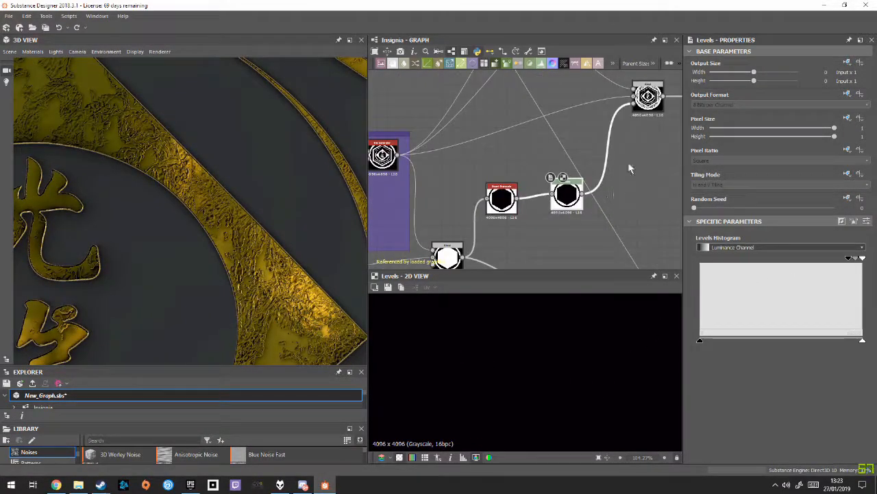
{"action": "double_click", "coordinate": [578, 134]}
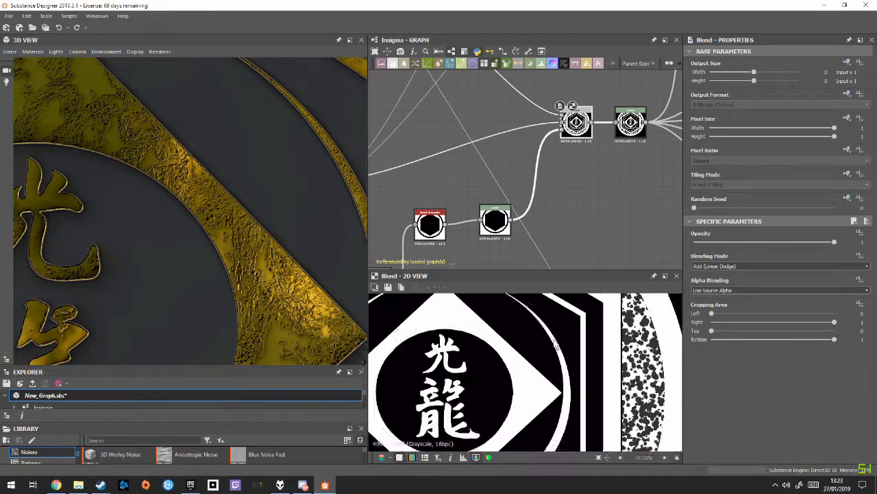
{"action": "middle_click_drag", "start_coordinate": [538, 184], "coordinate": [686, 182]}
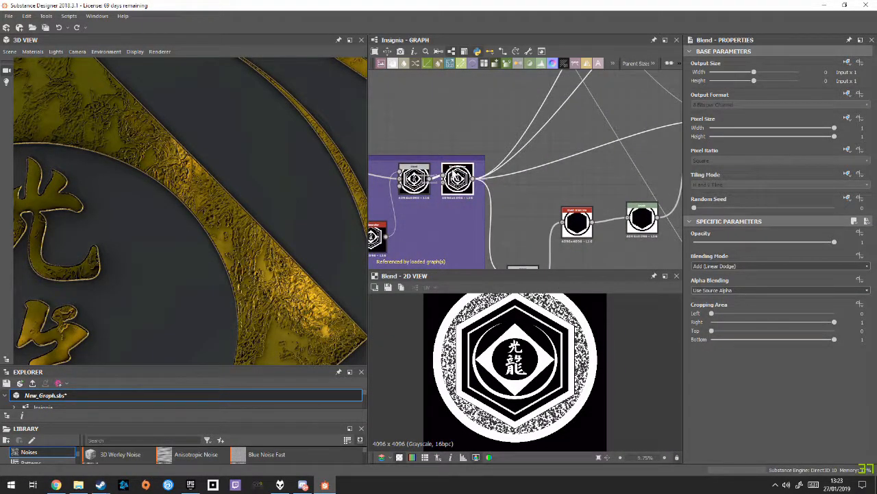
{"action": "double_click", "coordinate": [456, 177]}
Follow the Build output's connections through the Invert Grayscale and Levels area and preview the masked Blend again
{"action": "middle_click_drag", "start_coordinate": [543, 208], "coordinate": [551, 178]}
{"action": "scroll", "coordinate": [617, 166], "scroll_direction": "down", "scroll_amount": 5}
{"action": "scroll", "coordinate": [551, 176], "scroll_direction": "up", "scroll_amount": 5}
{"action": "middle_click_drag", "start_coordinate": [634, 160], "coordinate": [528, 197]}
{"action": "middle_click_drag", "start_coordinate": [630, 170], "coordinate": [484, 184]}
{"action": "scroll", "coordinate": [483, 185], "scroll_direction": "down", "scroll_amount": 5}
{"action": "middle_click_drag", "start_coordinate": [591, 223], "coordinate": [587, 200]}
{"action": "scroll", "coordinate": [436, 173], "scroll_direction": "up", "scroll_amount": 3}
{"action": "middle_click_drag", "start_coordinate": [386, 214], "coordinate": [324, 224]}
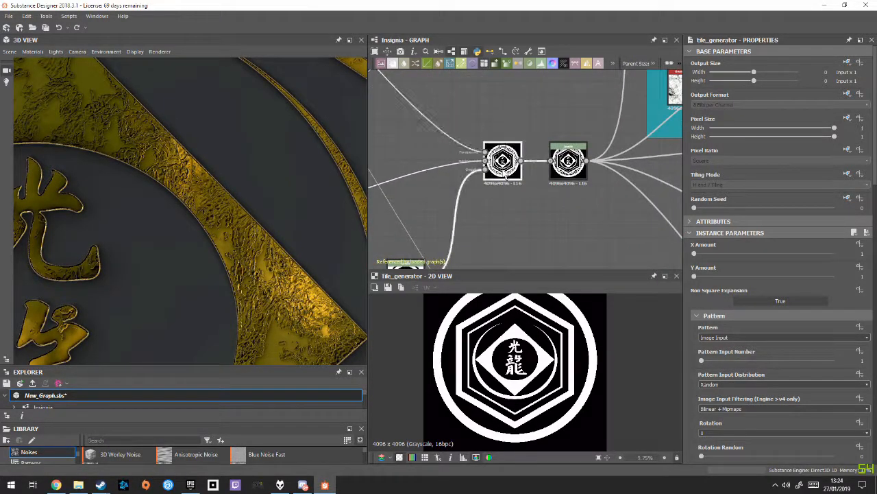
{"action": "double_click", "coordinate": [503, 161]}
Examine the spotted noise band in the Blend preview and compare it with the perforated ring on the 3D emblem
{"action": "scroll", "coordinate": [484, 360], "scroll_direction": "up", "scroll_amount": 3}
{"action": "scroll", "coordinate": [421, 342], "scroll_direction": "down", "scroll_amount": 3}
{"action": "scroll", "coordinate": [421, 342], "scroll_direction": "up", "scroll_amount": 4}
{"action": "scroll", "coordinate": [438, 399], "scroll_direction": "up", "scroll_amount": 6}
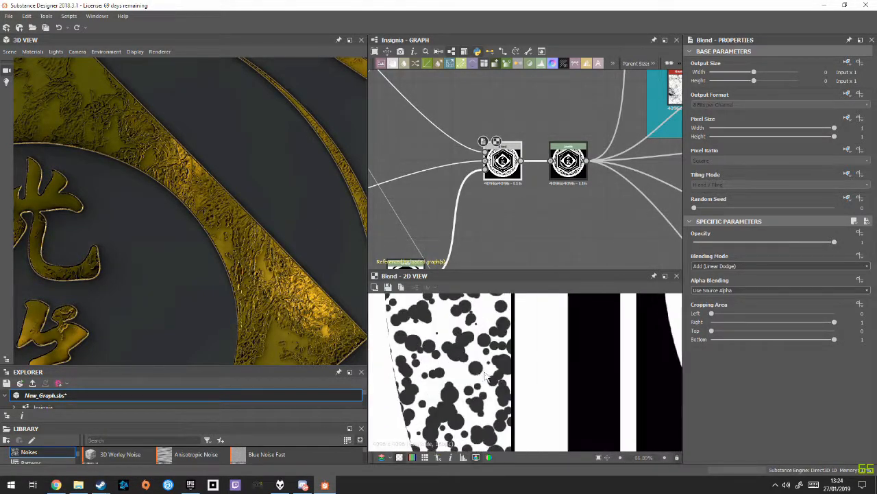
{"action": "middle_click_drag", "start_coordinate": [268, 325], "coordinate": [254, 189]}
{"action": "middle_click_drag", "start_coordinate": [282, 301], "coordinate": [278, 303]}
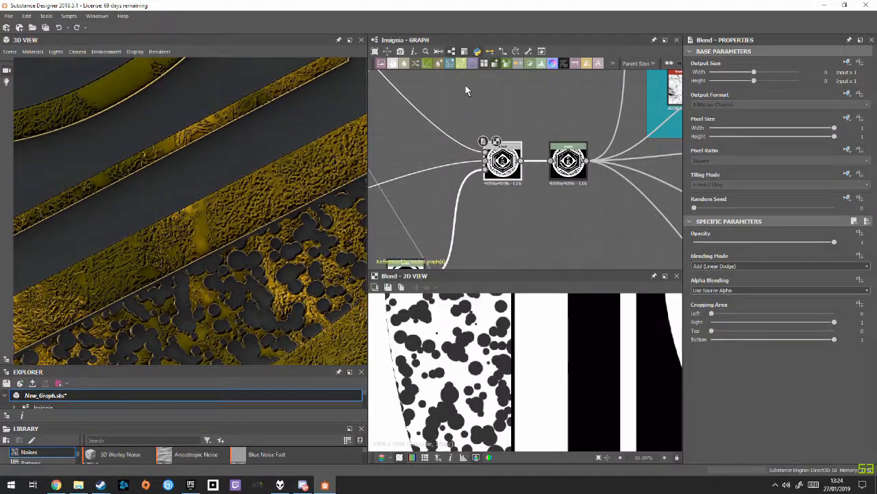
Locate the Inner Circle Noise frame, preview its Splatter node and examine the pattern at different magnifications
{"action": "middle_click_drag", "start_coordinate": [465, 89], "coordinate": [598, 176]}
{"action": "scroll", "coordinate": [593, 181], "scroll_direction": "down", "scroll_amount": 3}
{"action": "middle_click_drag", "start_coordinate": [548, 108], "coordinate": [682, 140]}
{"action": "scroll", "coordinate": [555, 172], "scroll_direction": "up", "scroll_amount": 3}
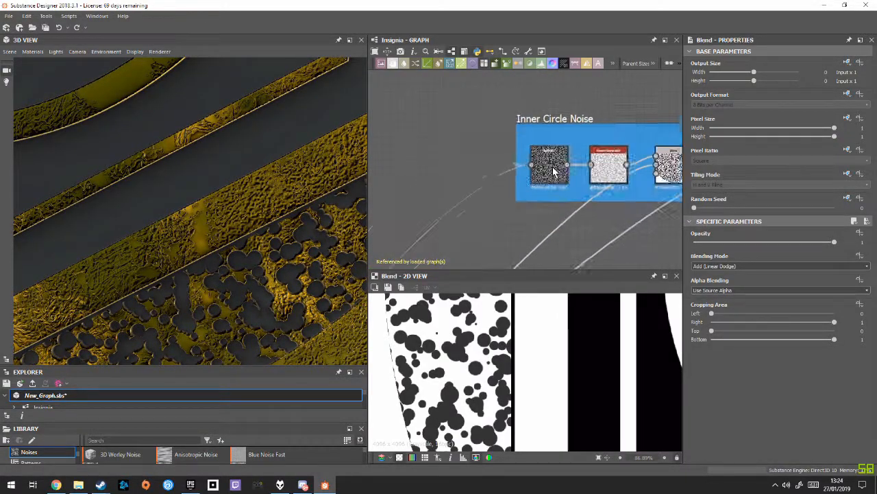
{"action": "scroll", "coordinate": [554, 171], "scroll_direction": "up", "scroll_amount": 1}
{"action": "double_click", "coordinate": [548, 168]}
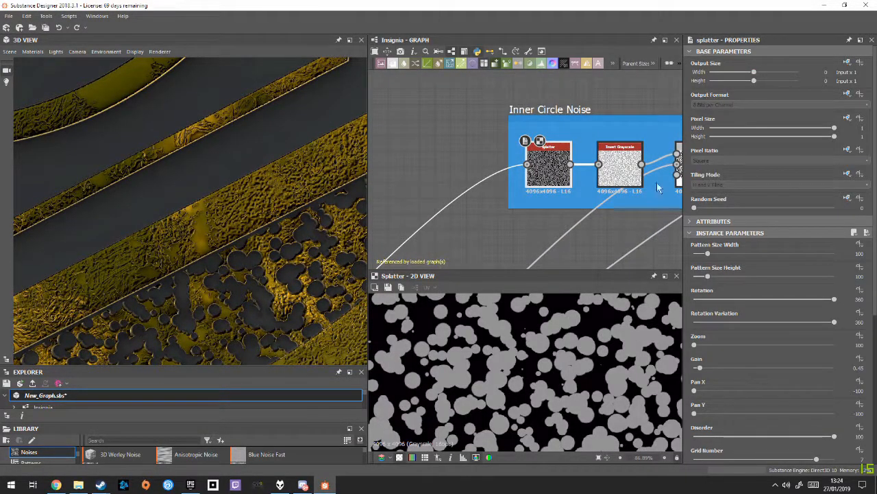
{"action": "scroll", "coordinate": [564, 353], "scroll_direction": "down", "scroll_amount": 2}
{"action": "scroll", "coordinate": [597, 360], "scroll_direction": "up", "scroll_amount": 6}
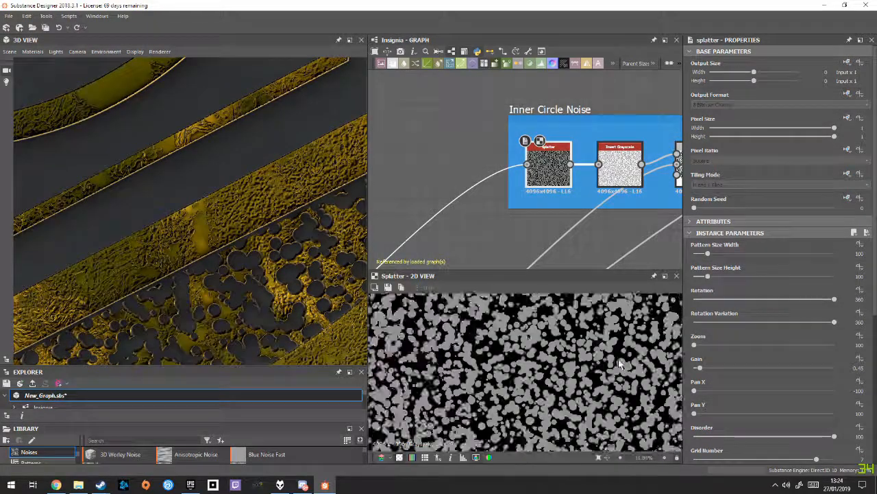
Preview the Invert Grayscale node and the Add Sub Blend in the Inner Circle Noise frame
{"action": "double_click", "coordinate": [613, 156]}
{"action": "middle_click_drag", "start_coordinate": [623, 218], "coordinate": [536, 212]}
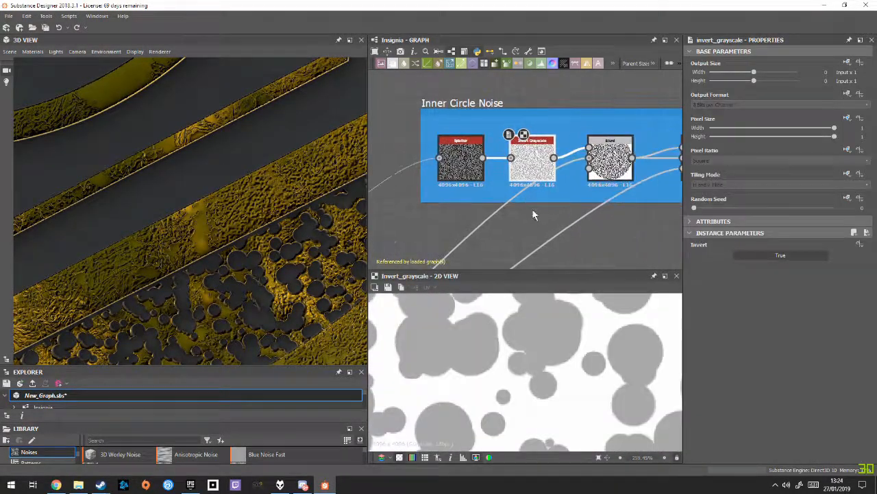
{"action": "scroll", "coordinate": [552, 154], "scroll_direction": "up", "scroll_amount": 5}
{"action": "middle_click_drag", "start_coordinate": [577, 179], "coordinate": [398, 194]}
{"action": "double_click", "coordinate": [519, 179]}
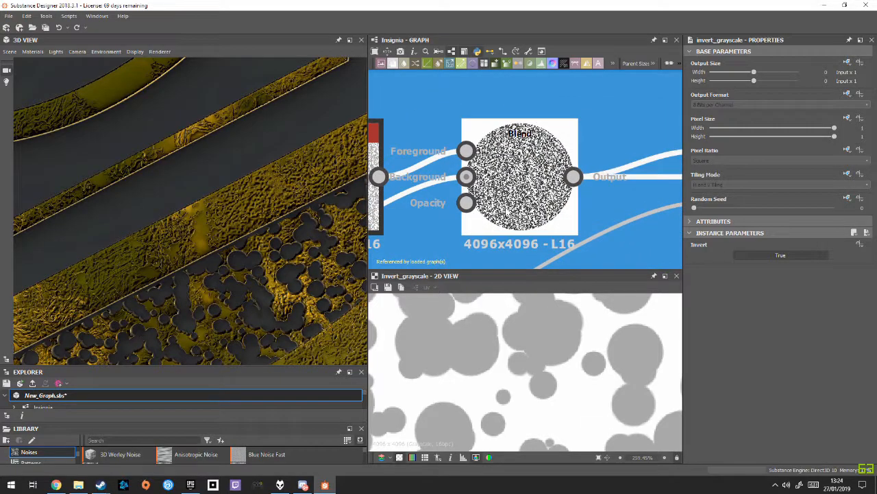
{"action": "scroll", "coordinate": [541, 409], "scroll_direction": "down", "scroll_amount": 2}
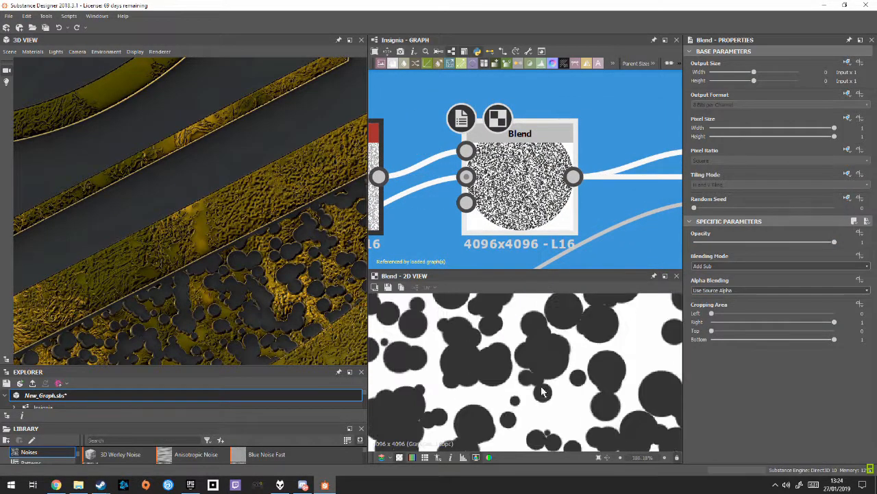
Trace the Add Sub Blend's background input back to its source in the Circle Shape frame
{"action": "middle_click_drag", "start_coordinate": [453, 232], "coordinate": [547, 161]}
{"action": "scroll", "coordinate": [519, 170], "scroll_direction": "down", "scroll_amount": 5}
{"action": "middle_click_drag", "start_coordinate": [419, 229], "coordinate": [561, 159]}
{"action": "scroll", "coordinate": [560, 160], "scroll_direction": "down", "scroll_amount": 4}
{"action": "middle_click_drag", "start_coordinate": [508, 214], "coordinate": [597, 128]}
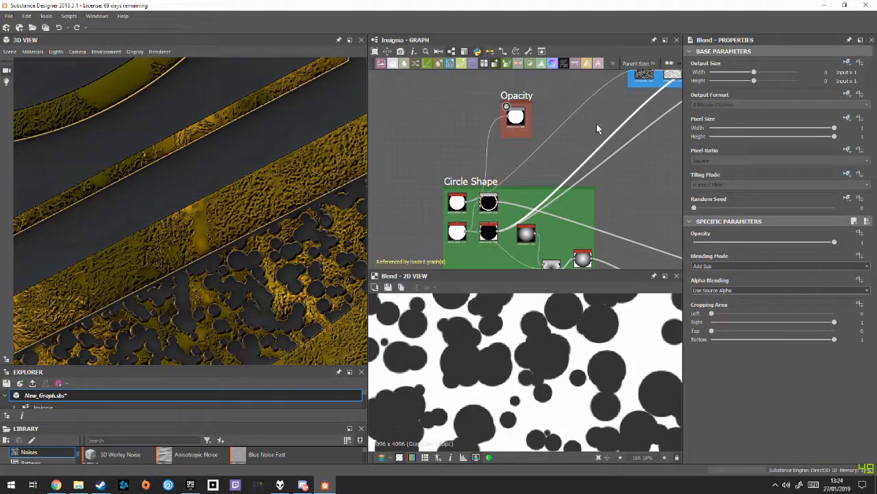
Preview the Circle Shape frame's Invert Grayscale node, followed by the full pattern of the Add Sub Blend in the Inner Circle Noise frame
{"action": "double_click", "coordinate": [489, 231]}
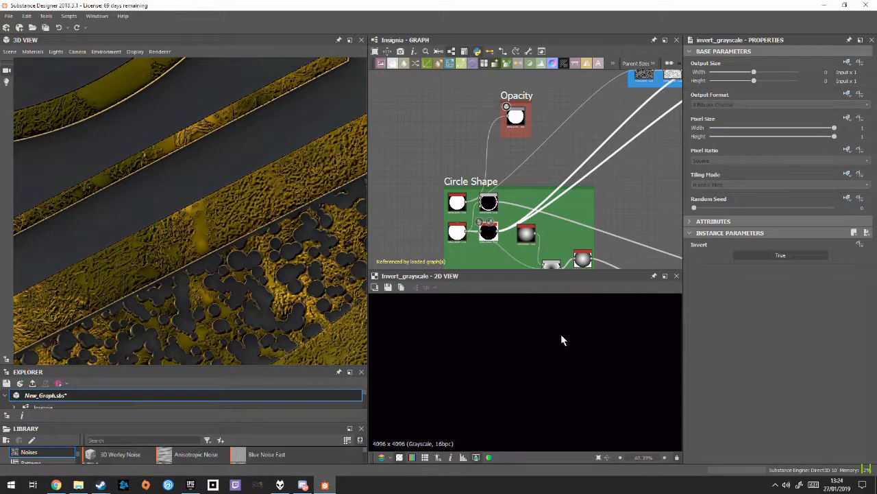
{"action": "middle_click_drag", "start_coordinate": [625, 185], "coordinate": [423, 281]}
{"action": "double_click", "coordinate": [511, 176]}
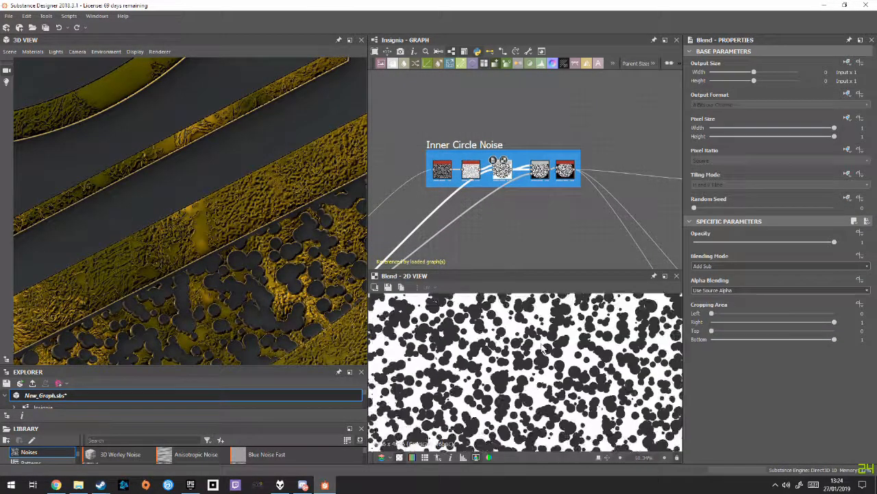
{"action": "scroll", "coordinate": [297, 245], "scroll_direction": "down", "scroll_amount": 10}
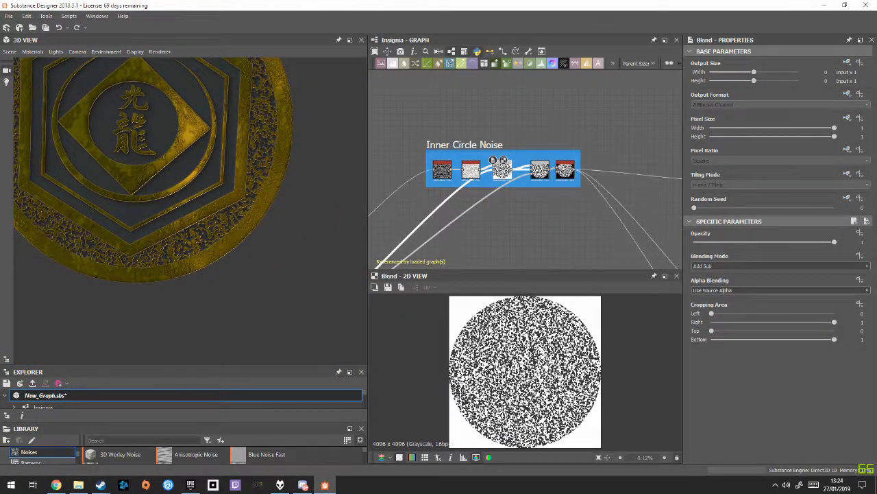
Preview the Subtract Blend in the Inner Circle Noise frame and examine the edge of its circular pattern
{"action": "scroll", "coordinate": [581, 207], "scroll_direction": "down", "scroll_amount": 6}
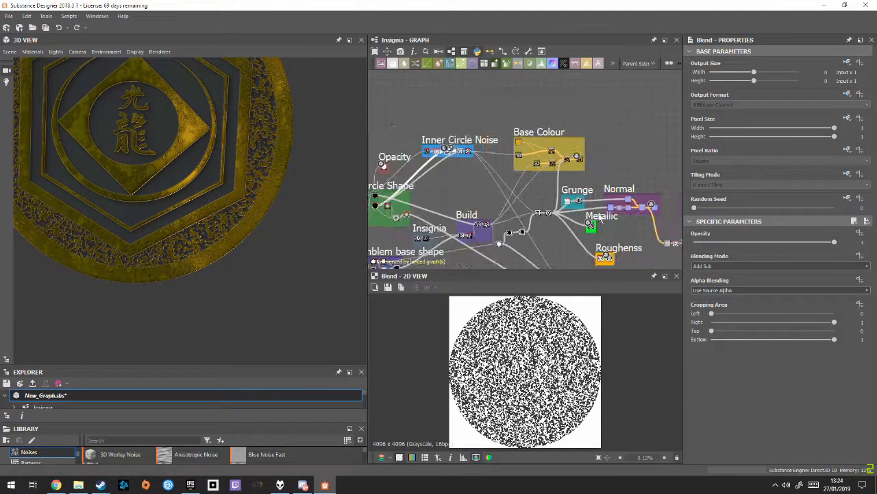
{"action": "middle_click_drag", "start_coordinate": [591, 210], "coordinate": [413, 111]}
{"action": "middle_click_drag", "start_coordinate": [552, 157], "coordinate": [663, 231]}
{"action": "scroll", "coordinate": [418, 160], "scroll_direction": "up", "scroll_amount": 10}
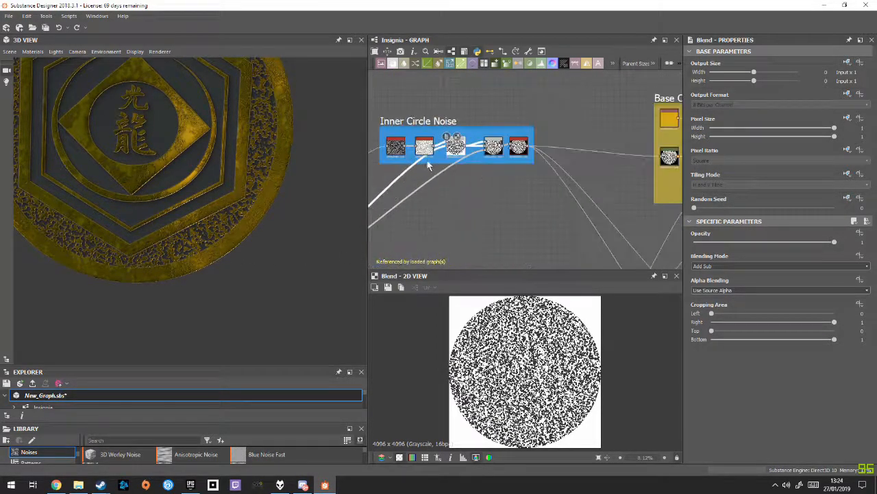
{"action": "middle_click_drag", "start_coordinate": [508, 153], "coordinate": [555, 192]}
{"action": "left_click_drag", "start_coordinate": [299, 263], "coordinate": [309, 233]}
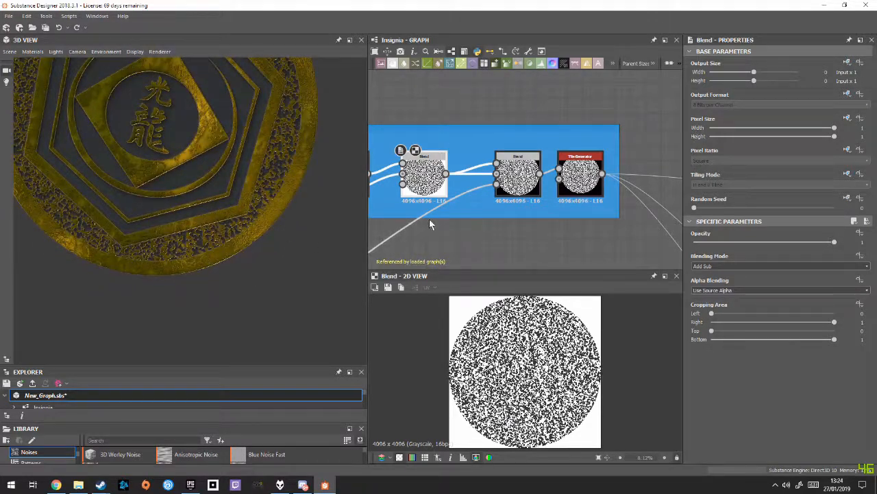
{"action": "left_click", "coordinate": [509, 194]}
{"action": "scroll", "coordinate": [496, 180], "scroll_direction": "up", "scroll_amount": 4}
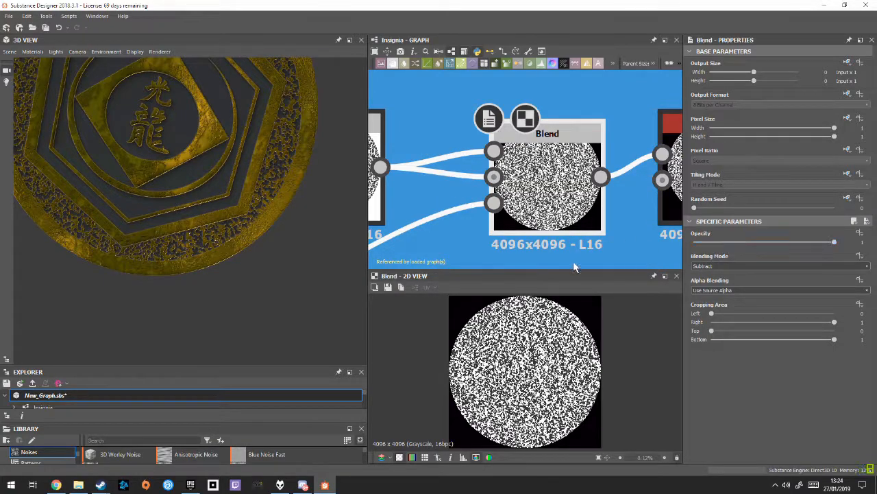
{"action": "scroll", "coordinate": [505, 334], "scroll_direction": "up", "scroll_amount": 4}
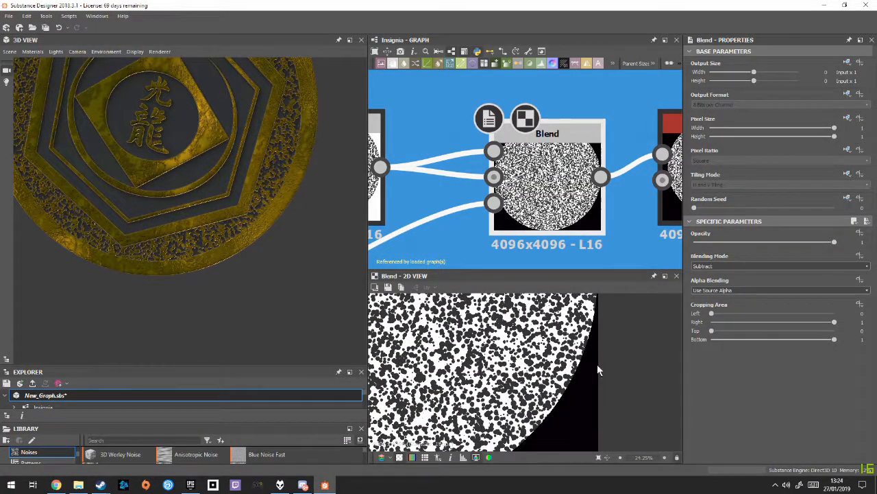
Preview the Tile Generator at the end of the Inner Circle Noise frame and view its whole output
{"action": "middle_click_drag", "start_coordinate": [635, 179], "coordinate": [453, 159]}
{"action": "left_click", "coordinate": [551, 157]}
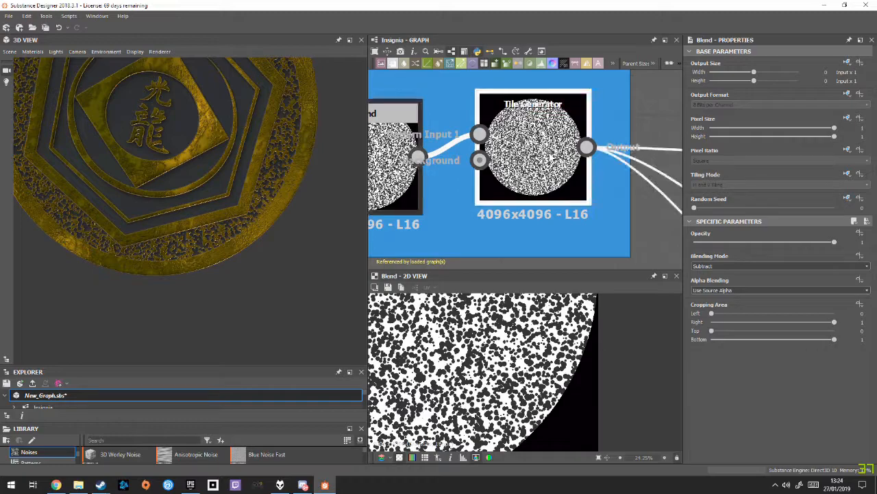
{"action": "double_click", "coordinate": [574, 180]}
{"action": "scroll", "coordinate": [535, 332], "scroll_direction": "down", "scroll_amount": 6}
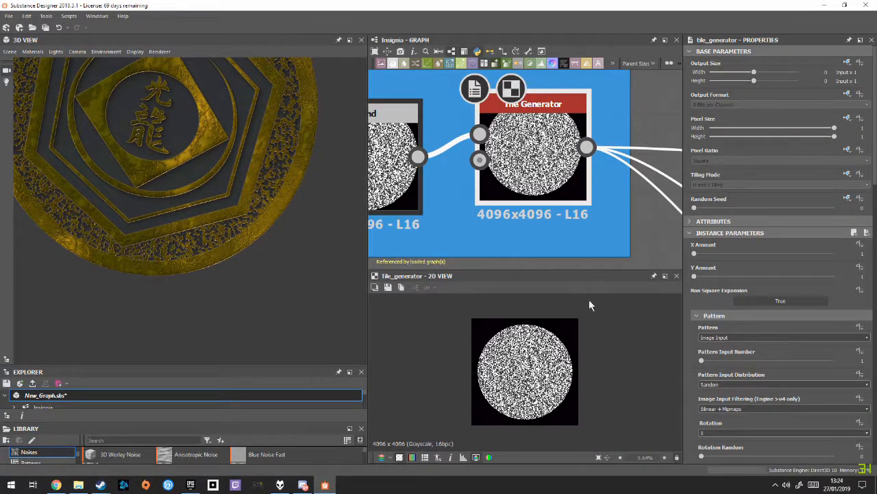
Trace the Tile Generator's output to the Add (Linear Dodge) Blend, preview it and examine its noise band up close
{"action": "middle_click_drag", "start_coordinate": [578, 237], "coordinate": [338, 117]}
{"action": "middle_click_drag", "start_coordinate": [638, 258], "coordinate": [477, 54]}
{"action": "scroll", "coordinate": [509, 156], "scroll_direction": "down", "scroll_amount": 3}
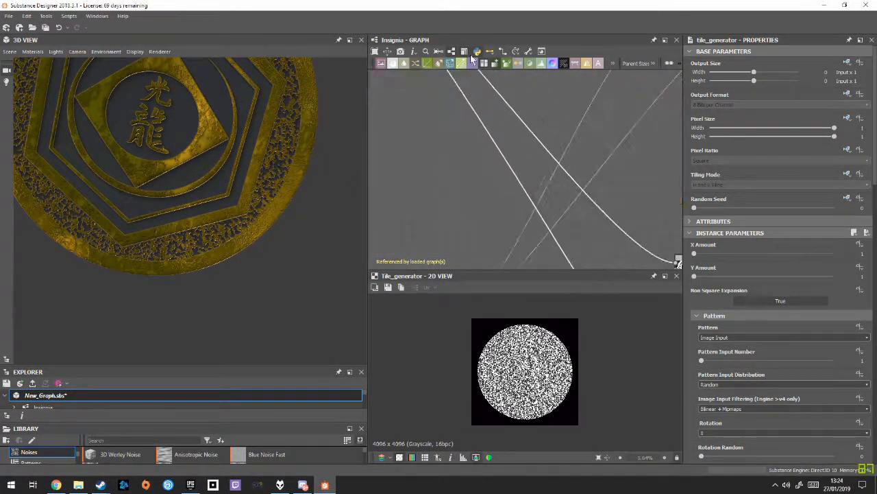
{"action": "scroll", "coordinate": [638, 217], "scroll_direction": "down", "scroll_amount": 3}
{"action": "middle_click_drag", "start_coordinate": [638, 217], "coordinate": [498, 146]}
{"action": "scroll", "coordinate": [498, 161], "scroll_direction": "up", "scroll_amount": 3}
{"action": "double_click", "coordinate": [560, 168]}
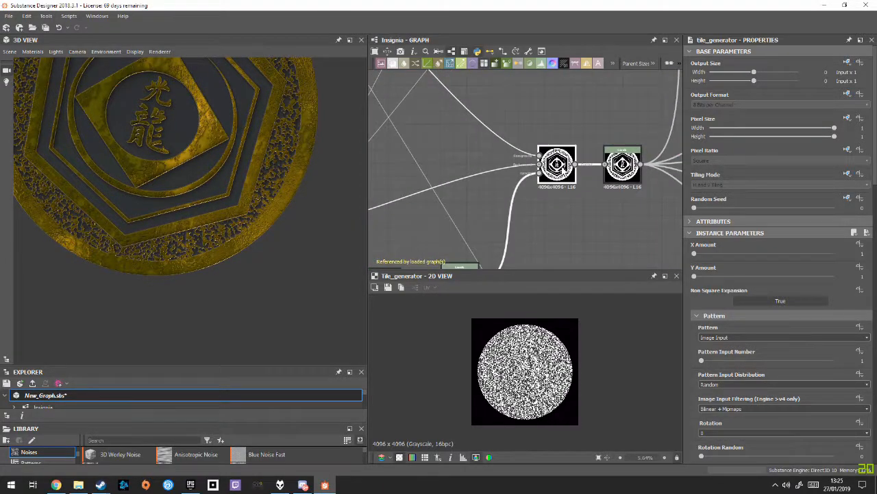
{"action": "scroll", "coordinate": [603, 384], "scroll_direction": "up", "scroll_amount": 10}
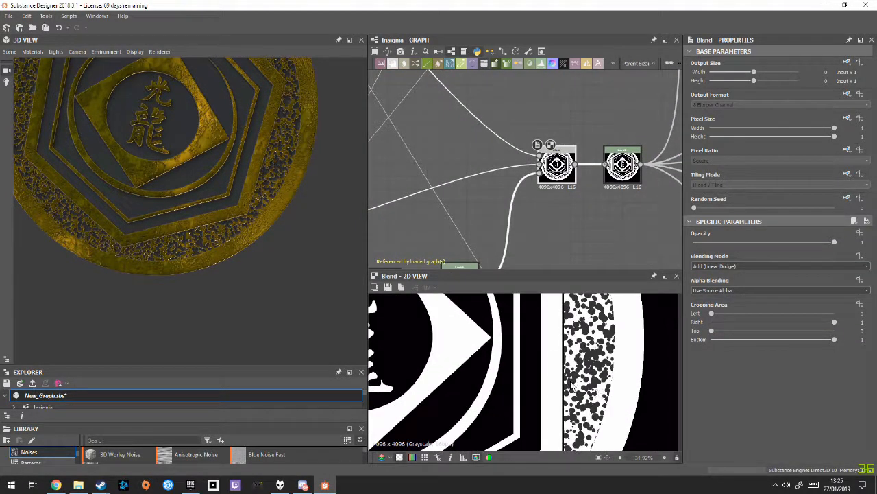
Preview the Levels mask feeding the Add (Linear Dodge) Blend's opacity input and compare it with the Blend's own output
{"action": "middle_click_drag", "start_coordinate": [538, 189], "coordinate": [596, 84]}
{"action": "double_click", "coordinate": [509, 188]}
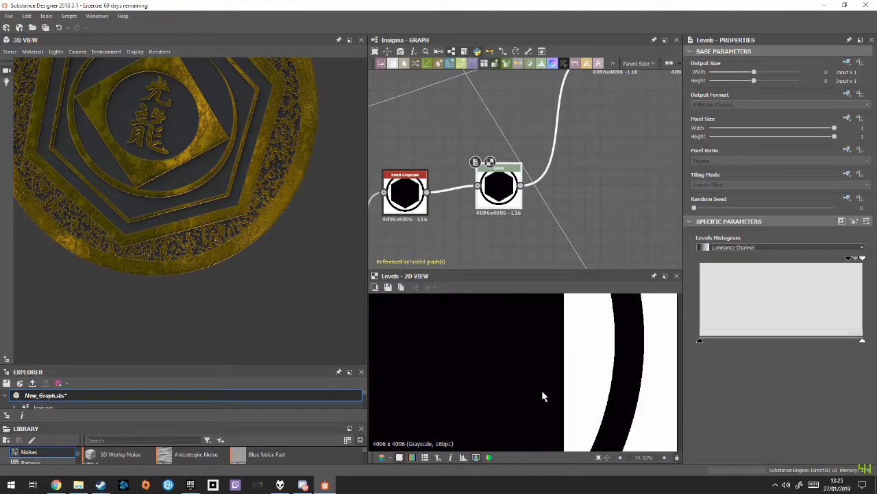
{"action": "scroll", "coordinate": [441, 359], "scroll_direction": "down", "scroll_amount": 5}
{"action": "middle_click_drag", "start_coordinate": [561, 144], "coordinate": [490, 208]}
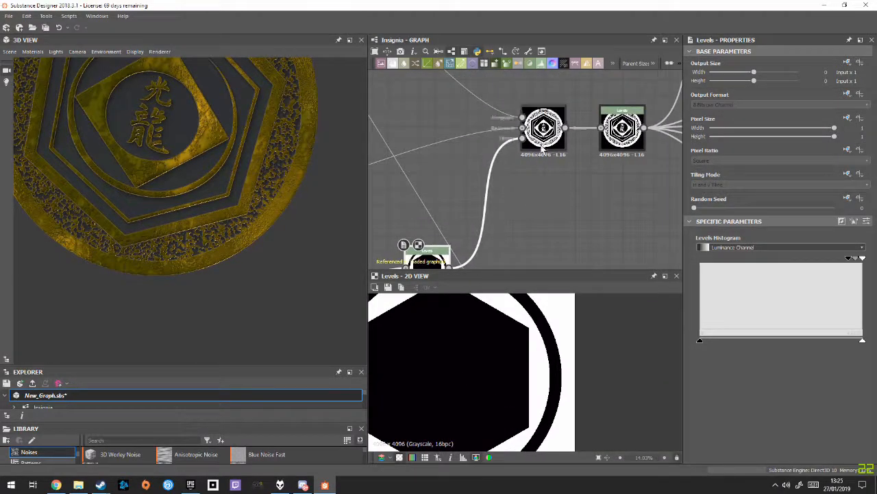
{"action": "double_click", "coordinate": [543, 128]}
Preview the Levels node after the Add (Linear Dodge) Blend and trace its outputs to the Grunge frame
{"action": "middle_click_drag", "start_coordinate": [639, 148], "coordinate": [556, 197]}
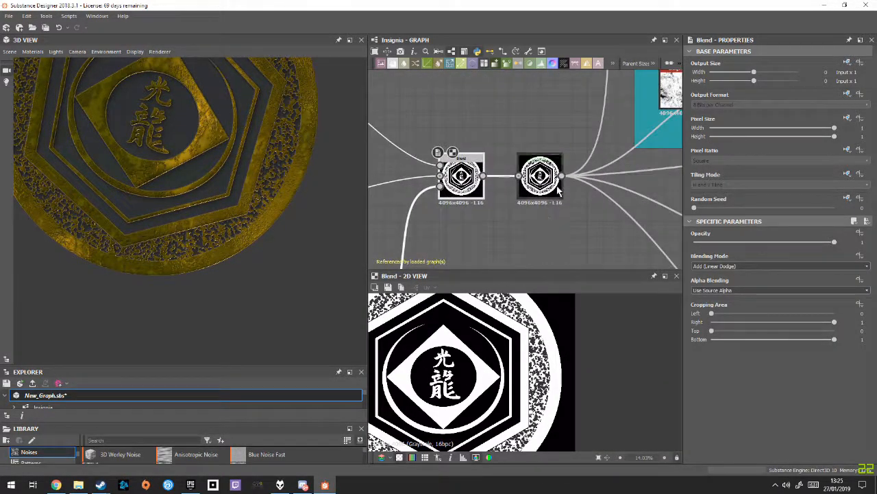
{"action": "left_click", "coordinate": [540, 176]}
{"action": "middle_click_drag", "start_coordinate": [630, 139], "coordinate": [520, 179]}
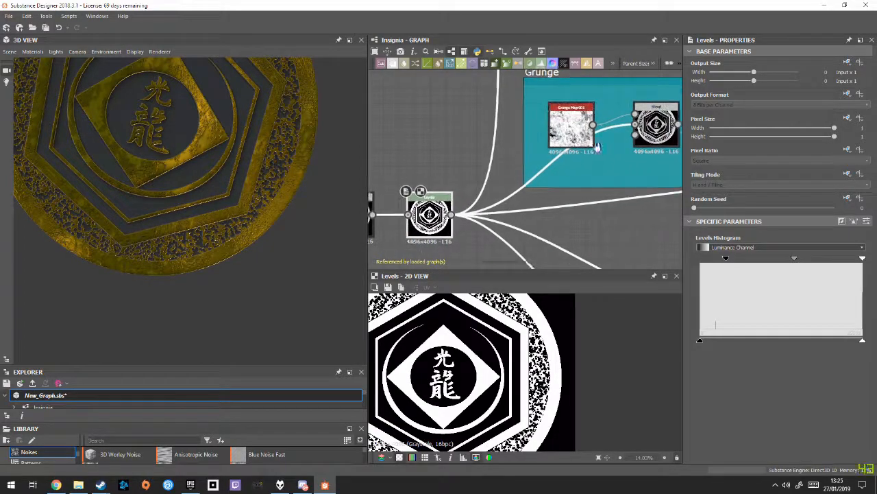
Preview the Normal node fed by the Levels in the Normal frame and compare its detail with the 3D emblem
{"action": "scroll", "coordinate": [582, 194], "scroll_direction": "down", "scroll_amount": 3}
{"action": "middle_click_drag", "start_coordinate": [604, 202], "coordinate": [492, 126]}
{"action": "scroll", "coordinate": [569, 179], "scroll_direction": "up", "scroll_amount": 2}
{"action": "double_click", "coordinate": [575, 169]}
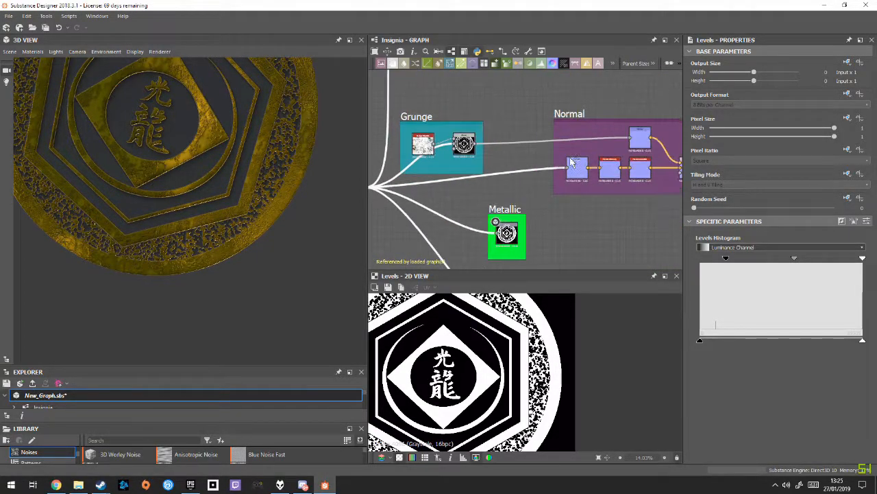
{"action": "middle_click_drag", "start_coordinate": [497, 194], "coordinate": [641, 145]}
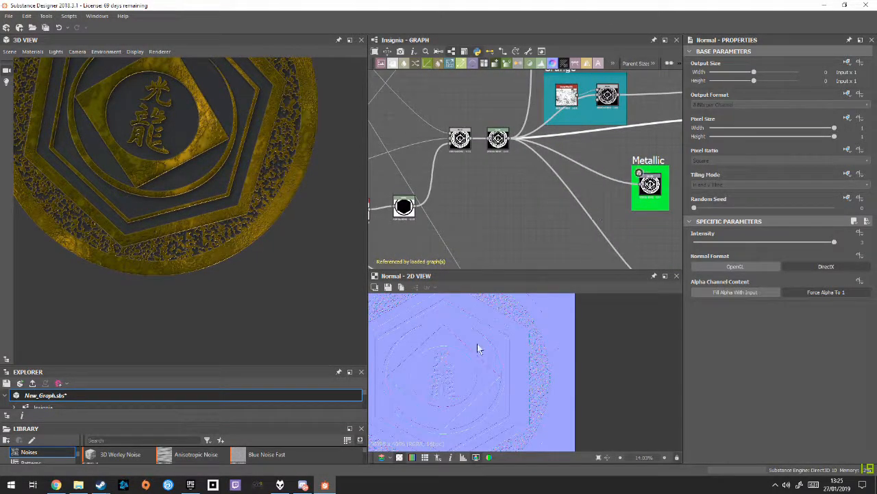
{"action": "middle_click_drag", "start_coordinate": [565, 150], "coordinate": [465, 202]}
{"action": "scroll", "coordinate": [585, 157], "scroll_direction": "up", "scroll_amount": 4}
{"action": "scroll", "coordinate": [506, 384], "scroll_direction": "up", "scroll_amount": 6}
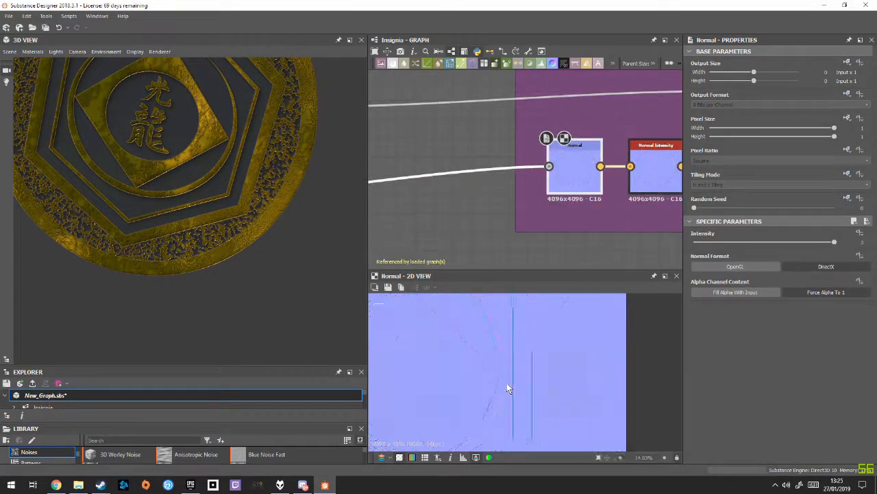
{"action": "scroll", "coordinate": [625, 354], "scroll_direction": "down", "scroll_amount": 10}
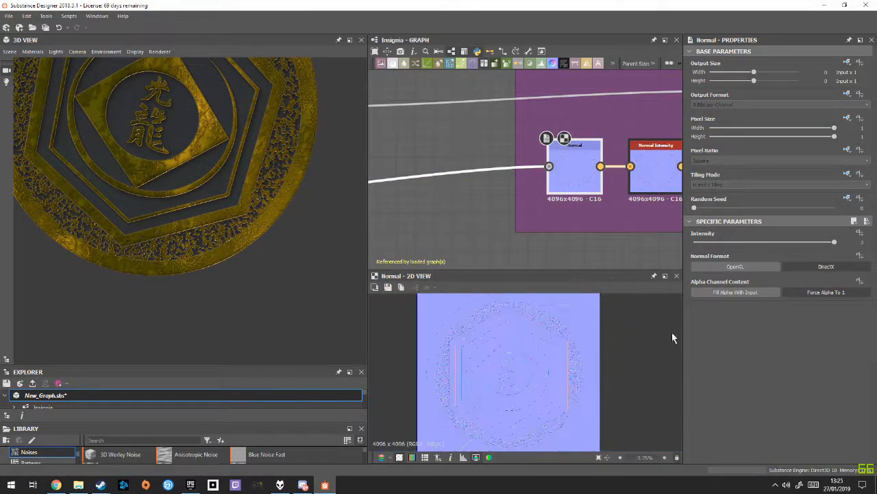
{"action": "left_click_drag", "start_coordinate": [266, 192], "coordinate": [315, 148]}
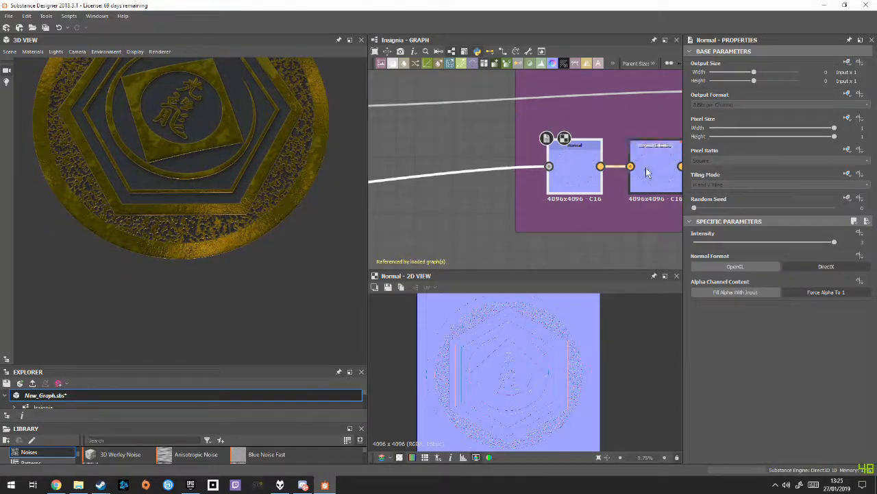
Preview the Normal Intensity and Normal Normalise nodes and examine the noise band's edges up close
{"action": "left_click", "coordinate": [648, 173]}
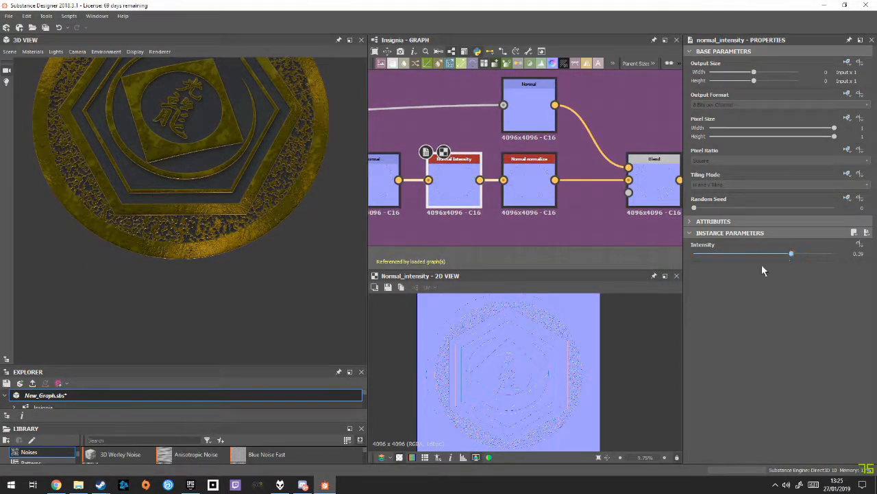
{"action": "scroll", "coordinate": [518, 369], "scroll_direction": "up", "scroll_amount": 15}
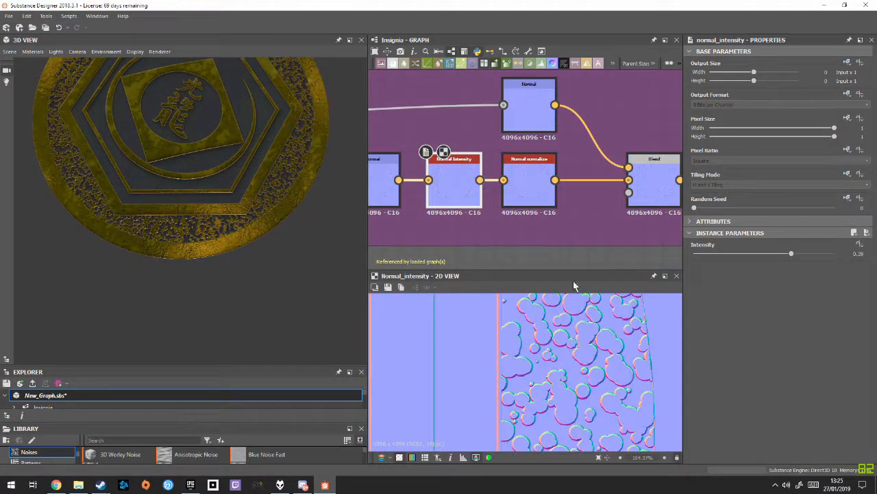
{"action": "middle_click_drag", "start_coordinate": [581, 196], "coordinate": [529, 196]}
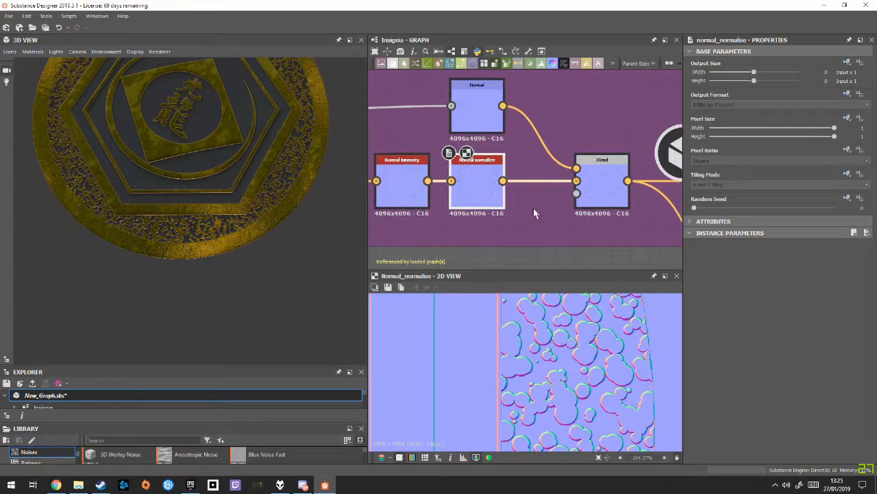
{"action": "scroll", "coordinate": [612, 245], "scroll_direction": "up", "scroll_amount": 4}
Preview the Add Sub Blend in the Normal frame and examine its fine surface detail up close
{"action": "middle_click_drag", "start_coordinate": [475, 107], "coordinate": [544, 246]}
{"action": "scroll", "coordinate": [441, 175], "scroll_direction": "down", "scroll_amount": 4}
{"action": "left_click", "coordinate": [534, 213]}
{"action": "double_click", "coordinate": [536, 217]}
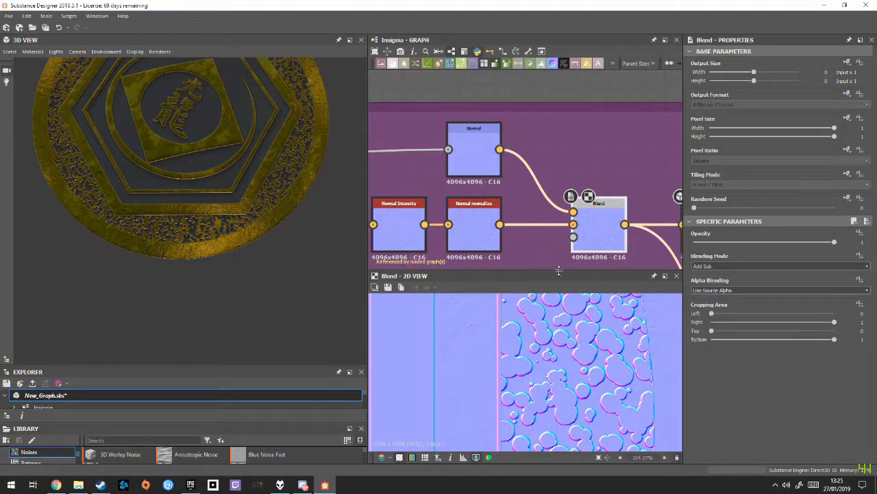
{"action": "scroll", "coordinate": [603, 381], "scroll_direction": "up", "scroll_amount": 8}
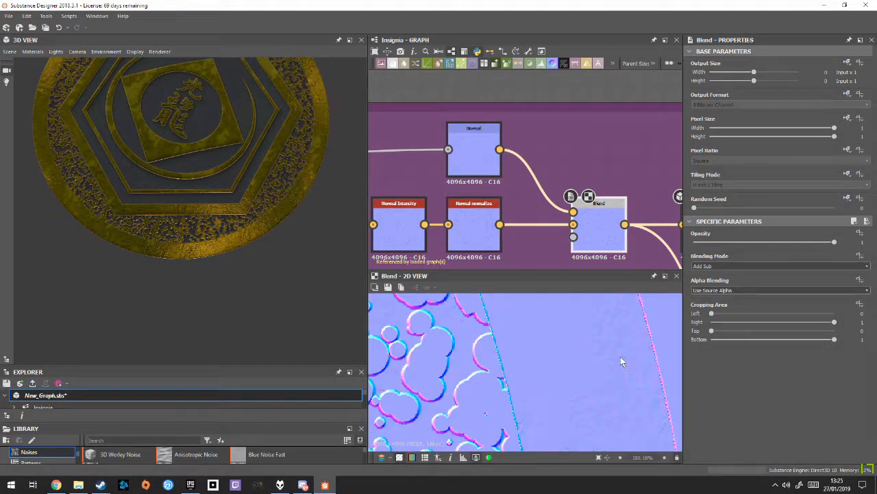
Compare the Normal frame's Add Sub Blend with its inputs and preview the upper Normal node that feeds it
{"action": "double_click", "coordinate": [452, 221]}
{"action": "double_click", "coordinate": [607, 231]}
{"action": "scroll", "coordinate": [300, 275], "scroll_direction": "up", "scroll_amount": 5}
{"action": "double_click", "coordinate": [470, 140]}
{"action": "scroll", "coordinate": [500, 201], "scroll_direction": "down", "scroll_amount": 5}
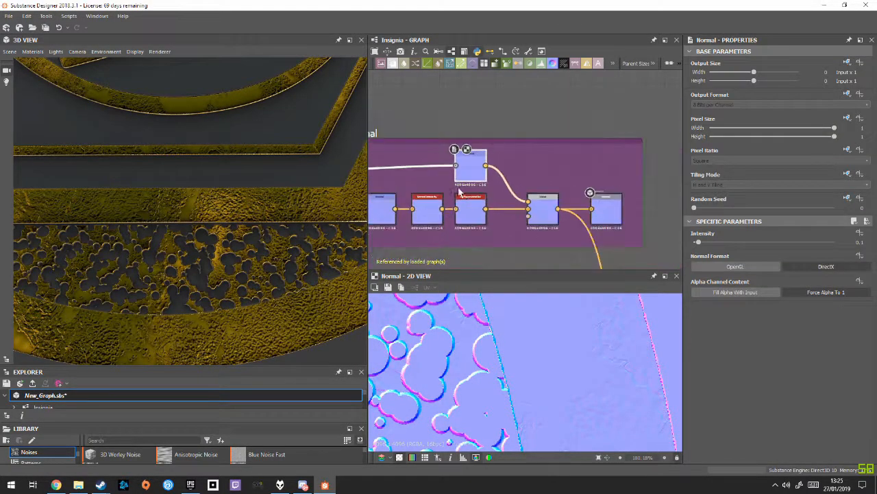
Preview the Grunge Map 001 node and the Subtract Blend in the Grunge frame, examining the grunge on the emblem shapes
{"action": "scroll", "coordinate": [447, 202], "scroll_direction": "up", "scroll_amount": 5}
{"action": "double_click", "coordinate": [440, 197]}
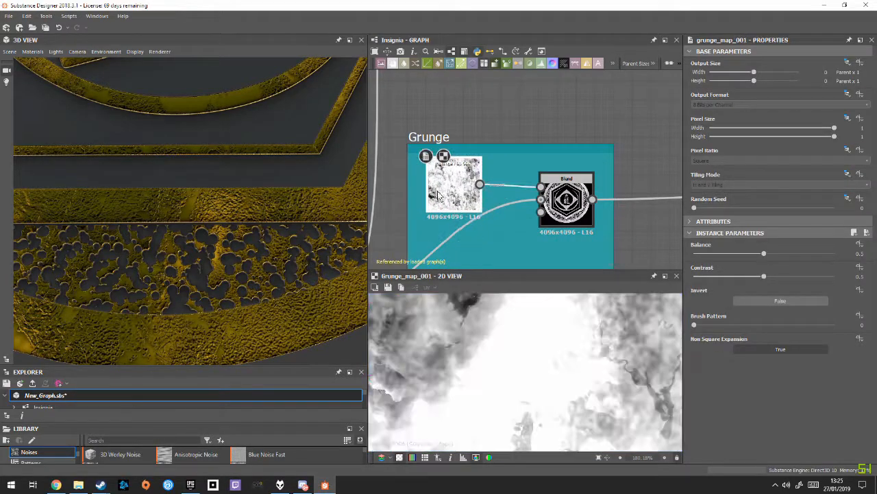
{"action": "scroll", "coordinate": [566, 353], "scroll_direction": "down", "scroll_amount": 10}
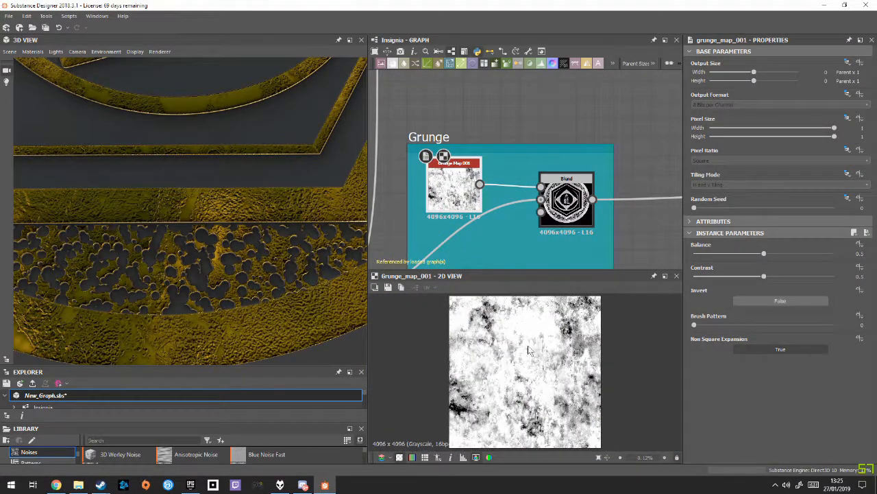
{"action": "double_click", "coordinate": [564, 214]}
{"action": "scroll", "coordinate": [595, 382], "scroll_direction": "up", "scroll_amount": 5}
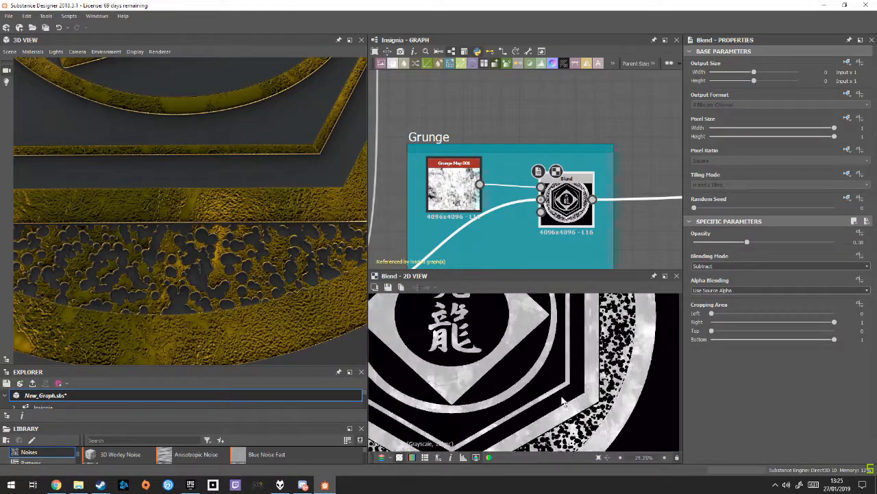
{"action": "middle_click_drag", "start_coordinate": [595, 382], "coordinate": [583, 375]}
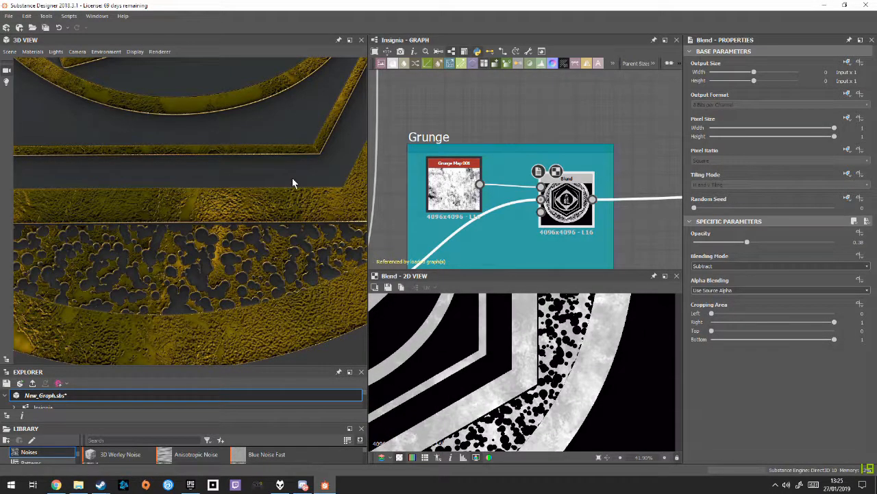
Preview the Normal node fed by the grunge Blend and inspect the matching surface detail on the 3D emblem
{"action": "scroll", "coordinate": [604, 135], "scroll_direction": "down", "scroll_amount": 4}
{"action": "middle_click_drag", "start_coordinate": [675, 151], "coordinate": [476, 164]}
{"action": "scroll", "coordinate": [561, 170], "scroll_direction": "up", "scroll_amount": 1}
{"action": "double_click", "coordinate": [587, 172]}
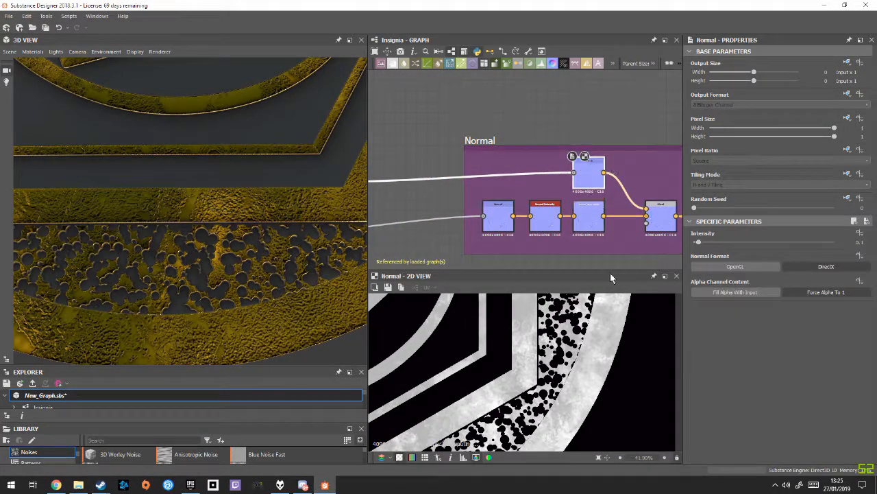
{"action": "scroll", "coordinate": [542, 334], "scroll_direction": "up", "scroll_amount": 3}
{"action": "left_click_drag", "start_coordinate": [137, 212], "coordinate": [251, 231]}
{"action": "mouse_move", "coordinate": [324, 277]}
{"action": "left_mouse_down"}
{"action": "mouse_move", "coordinate": [286, 235]}
{"action": "mouse_move", "coordinate": [288, 261]}
{"action": "mouse_move", "coordinate": [329, 276]}
{"action": "left_mouse_up"}
Preview the combined Add Sub Blend and the final normal output node in the Normal frame
{"action": "middle_click_drag", "start_coordinate": [670, 231], "coordinate": [511, 202]}
{"action": "left_click", "coordinate": [509, 203]}
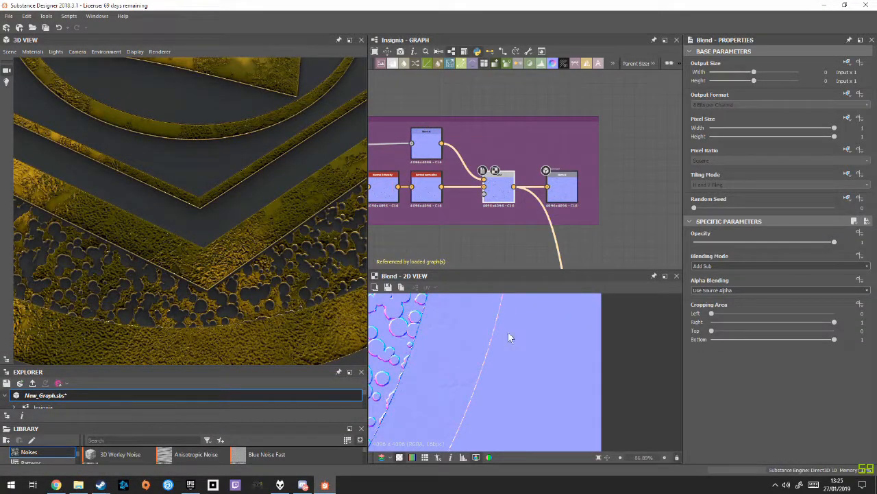
{"action": "double_click", "coordinate": [567, 194]}
{"action": "scroll", "coordinate": [562, 182], "scroll_direction": "down", "scroll_amount": 3}
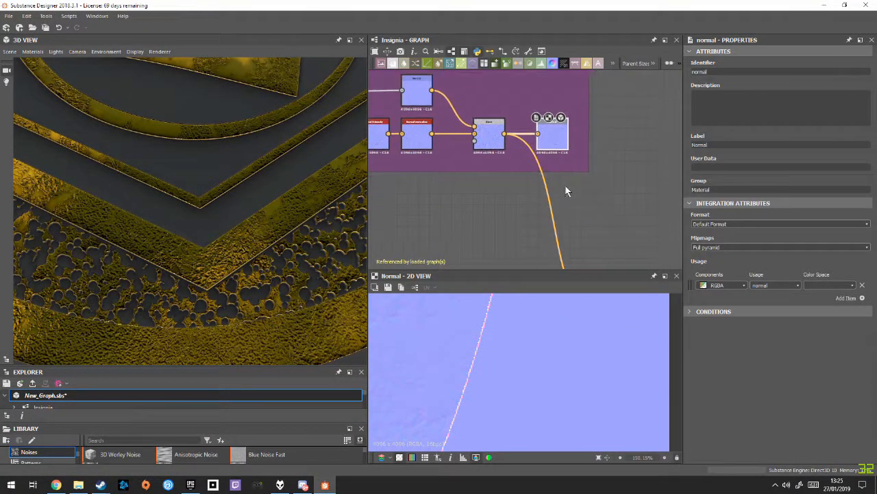
Preview the metallic output and the Levels node that feeds it, comparing the mask with the 3D emblem
{"action": "middle_click_drag", "start_coordinate": [500, 173], "coordinate": [528, 128]}
{"action": "scroll", "coordinate": [606, 210], "scroll_direction": "up", "scroll_amount": 3}
{"action": "middle_click_drag", "start_coordinate": [544, 185], "coordinate": [626, 231]}
{"action": "middle_click_drag", "start_coordinate": [411, 194], "coordinate": [674, 224]}
{"action": "double_click", "coordinate": [623, 193]}
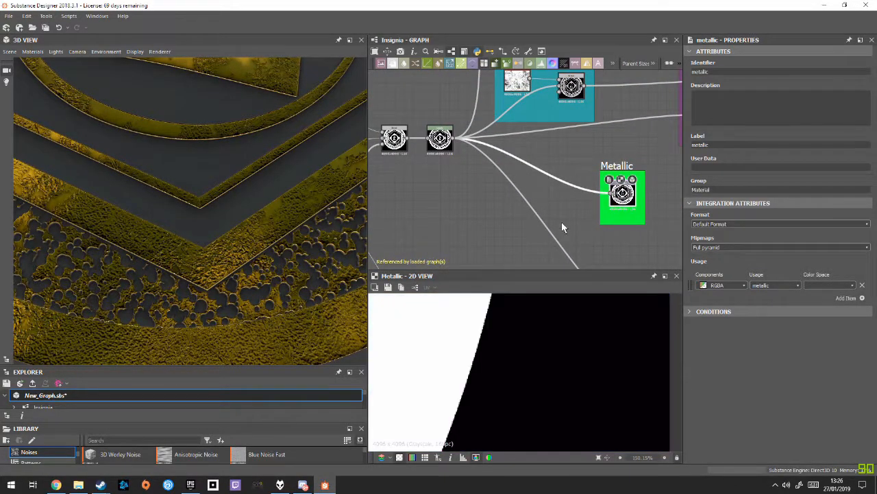
{"action": "middle_click_drag", "start_coordinate": [562, 225], "coordinate": [511, 236]}
{"action": "double_click", "coordinate": [396, 177]}
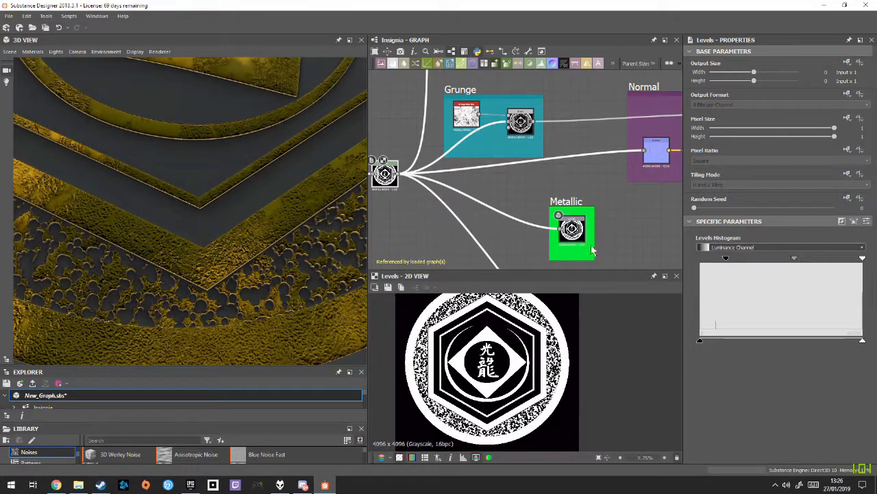
{"action": "double_click", "coordinate": [571, 229]}
{"action": "scroll", "coordinate": [530, 405], "scroll_direction": "up", "scroll_amount": 6}
{"action": "left_click_drag", "start_coordinate": [278, 298], "coordinate": [260, 273]}
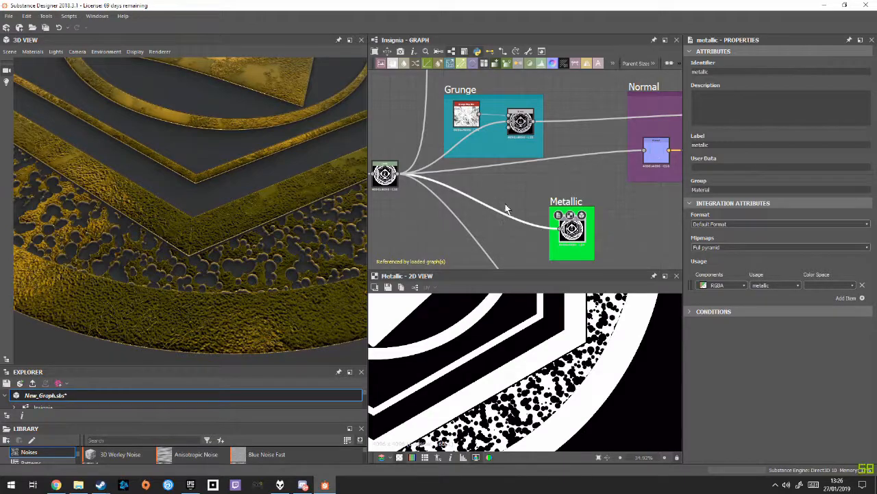
Preview the Grayscale Conversion node fed by the Normal frame's combined Blend
{"action": "middle_click_drag", "start_coordinate": [672, 244], "coordinate": [475, 179]}
{"action": "middle_click_drag", "start_coordinate": [588, 176], "coordinate": [411, 170]}
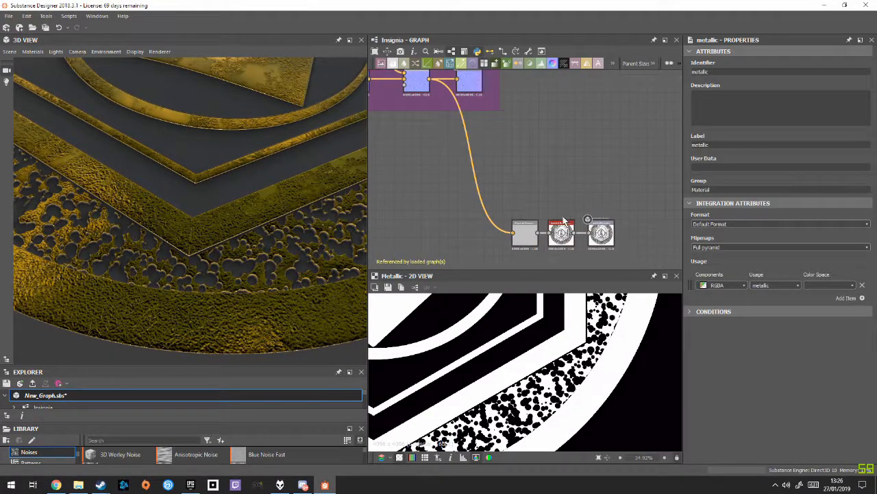
{"action": "double_click", "coordinate": [530, 232]}
{"action": "scroll", "coordinate": [558, 344], "scroll_direction": "down", "scroll_amount": 8}
{"action": "scroll", "coordinate": [444, 120], "scroll_direction": "up", "scroll_amount": 4}
{"action": "middle_click_drag", "start_coordinate": [506, 151], "coordinate": [548, 173]}
{"action": "scroll", "coordinate": [510, 152], "scroll_direction": "down", "scroll_amount": 4}
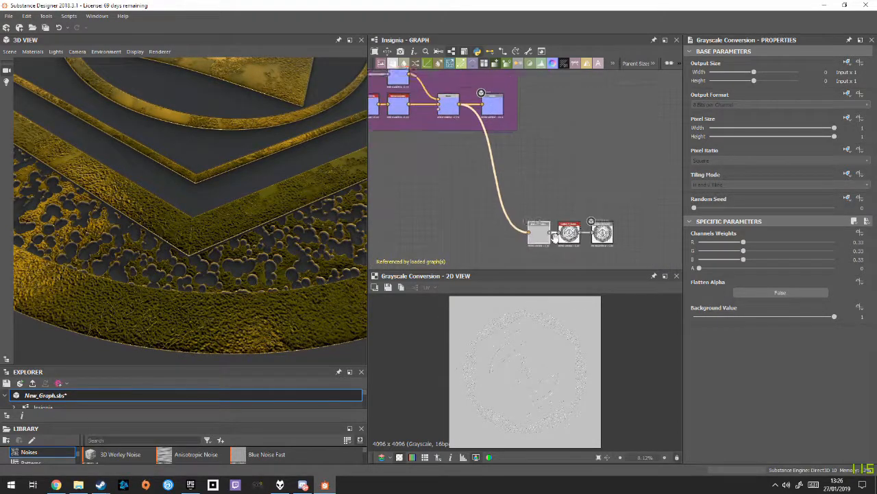
Preview the Subtract Blend and the height output node in the Height frame
{"action": "middle_click_drag", "start_coordinate": [487, 232], "coordinate": [575, 159]}
{"action": "scroll", "coordinate": [522, 199], "scroll_direction": "down", "scroll_amount": 3}
{"action": "middle_click_drag", "start_coordinate": [522, 199], "coordinate": [538, 175]}
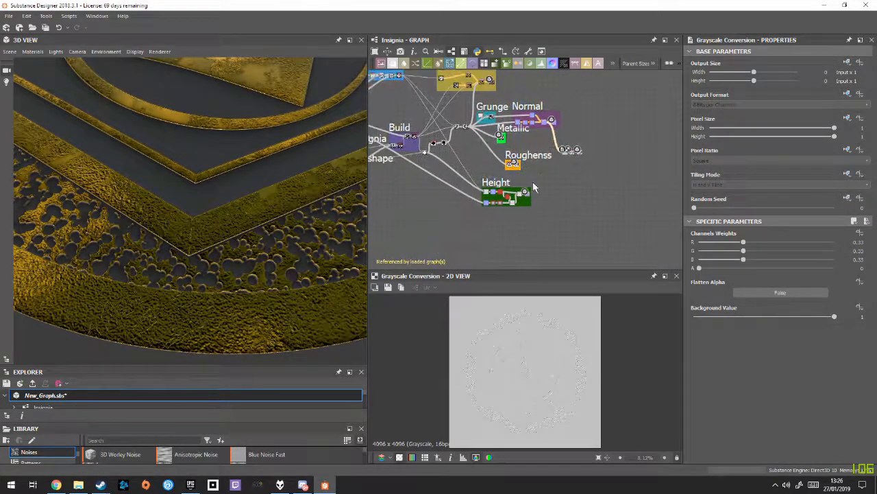
{"action": "scroll", "coordinate": [554, 165], "scroll_direction": "up", "scroll_amount": 6}
{"action": "scroll", "coordinate": [539, 211], "scroll_direction": "down", "scroll_amount": 1}
{"action": "left_click", "coordinate": [507, 229]}
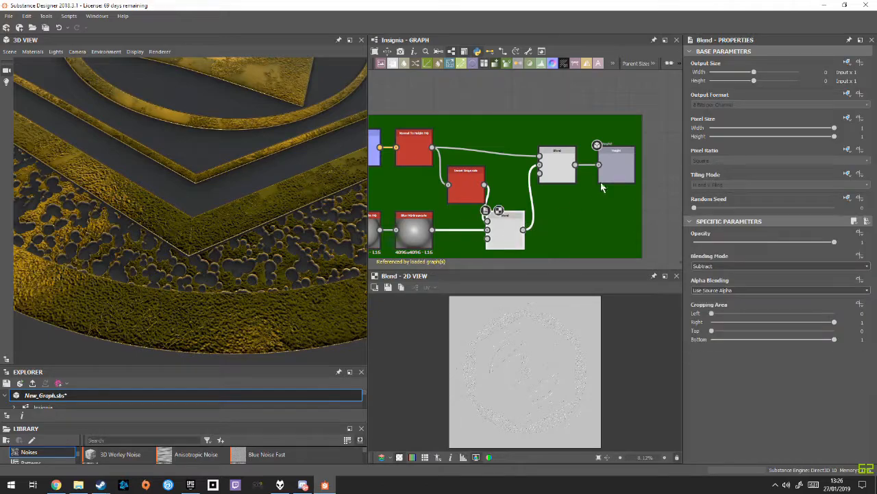
{"action": "left_click", "coordinate": [615, 168]}
{"action": "scroll", "coordinate": [539, 358], "scroll_direction": "up", "scroll_amount": 3}
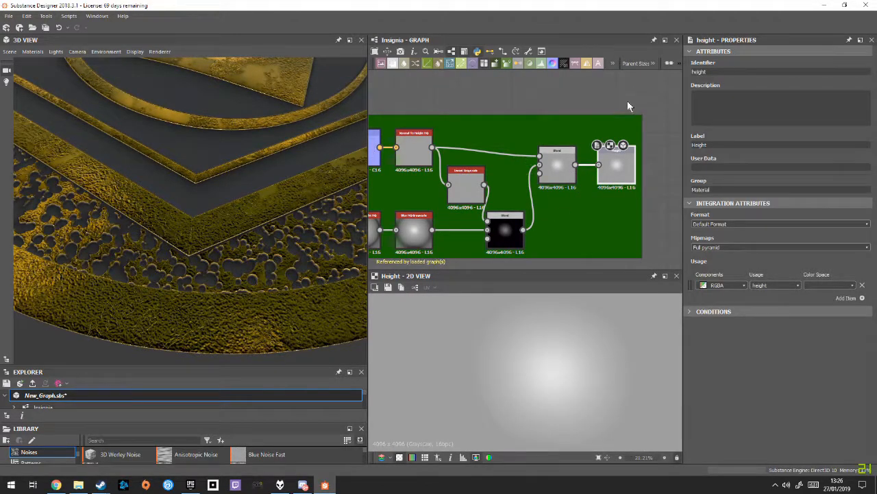
Return to the Grayscale Conversion node and examine the relief detail of its image up close
{"action": "scroll", "coordinate": [628, 100], "scroll_direction": "down", "scroll_amount": 1}
{"action": "middle_click_drag", "start_coordinate": [628, 99], "coordinate": [469, 242]}
{"action": "scroll", "coordinate": [588, 322], "scroll_direction": "down", "scroll_amount": 6}
{"action": "middle_click_drag", "start_coordinate": [622, 85], "coordinate": [609, 202]}
{"action": "middle_click_drag", "start_coordinate": [602, 164], "coordinate": [444, 163]}
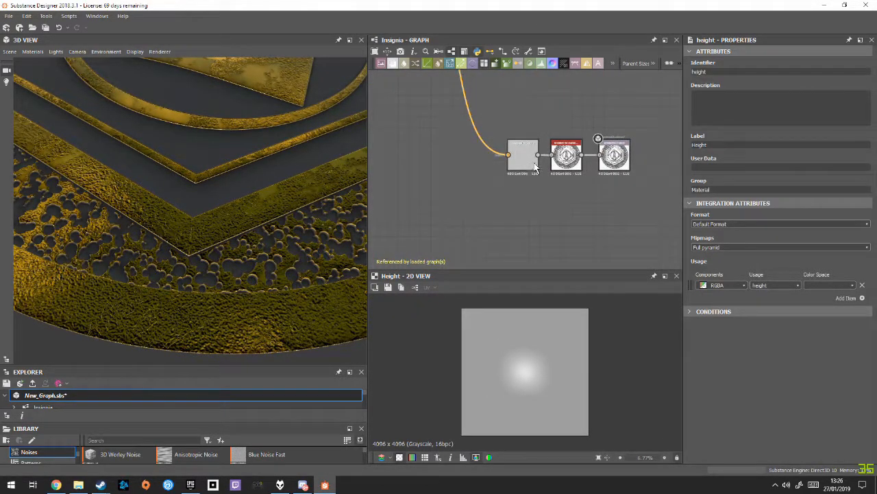
{"action": "double_click", "coordinate": [528, 160]}
{"action": "middle_click_drag", "start_coordinate": [558, 124], "coordinate": [533, 241]}
{"action": "scroll", "coordinate": [532, 230], "scroll_direction": "down", "scroll_amount": 4}
{"action": "middle_click_drag", "start_coordinate": [479, 192], "coordinate": [529, 228]}
{"action": "scroll", "coordinate": [551, 121], "scroll_direction": "up", "scroll_amount": 5}
{"action": "middle_click_drag", "start_coordinate": [623, 208], "coordinate": [515, 85]}
{"action": "middle_click_drag", "start_coordinate": [544, 208], "coordinate": [478, 109]}
{"action": "scroll", "coordinate": [526, 207], "scroll_direction": "up", "scroll_amount": 4}
{"action": "scroll", "coordinate": [536, 348], "scroll_direction": "up", "scroll_amount": 7}
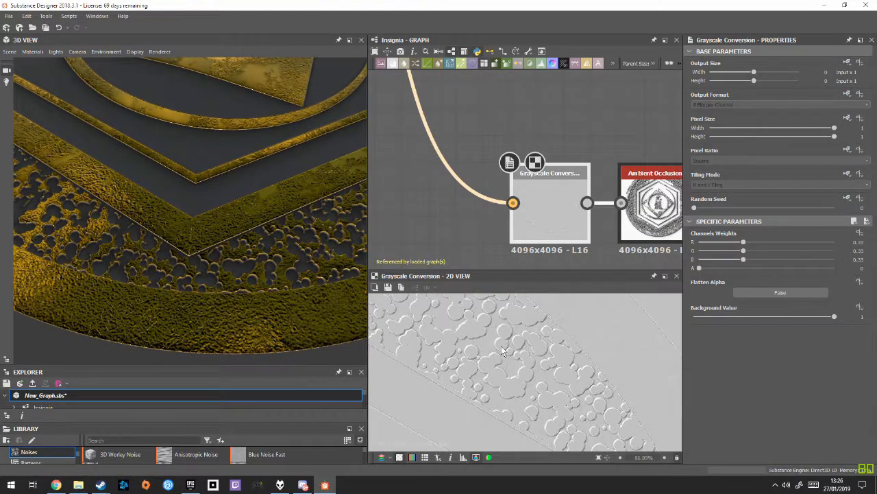
{"action": "scroll", "coordinate": [521, 363], "scroll_direction": "down", "scroll_amount": 9}
Preview the Ambient Occlusion (HBAO) node and examine its parameters and the shading around the emblem's shapes
{"action": "left_click", "coordinate": [652, 214]}
{"action": "middle_click_drag", "start_coordinate": [591, 225], "coordinate": [440, 222]}
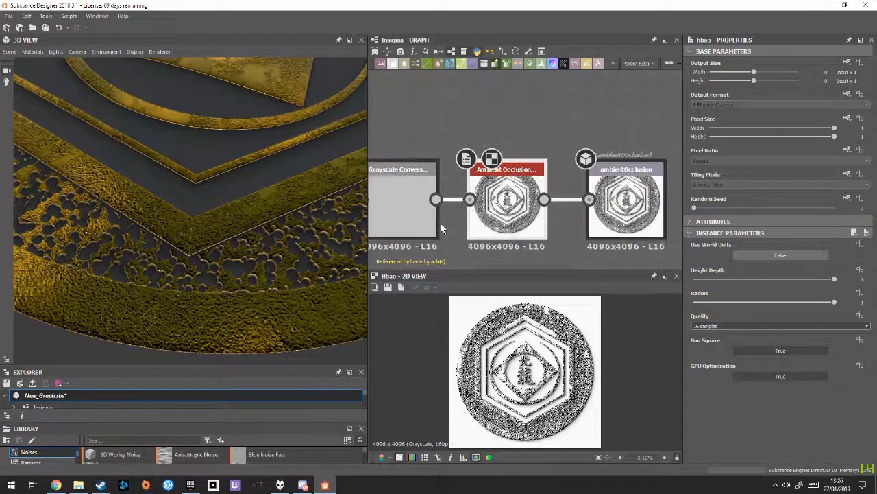
{"action": "left_click", "coordinate": [537, 210]}
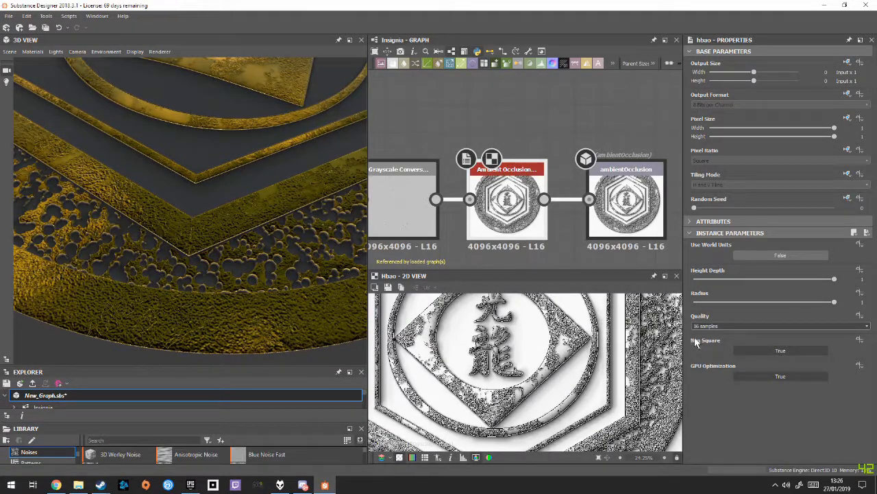
{"action": "scroll", "coordinate": [604, 368], "scroll_direction": "up", "scroll_amount": 4}
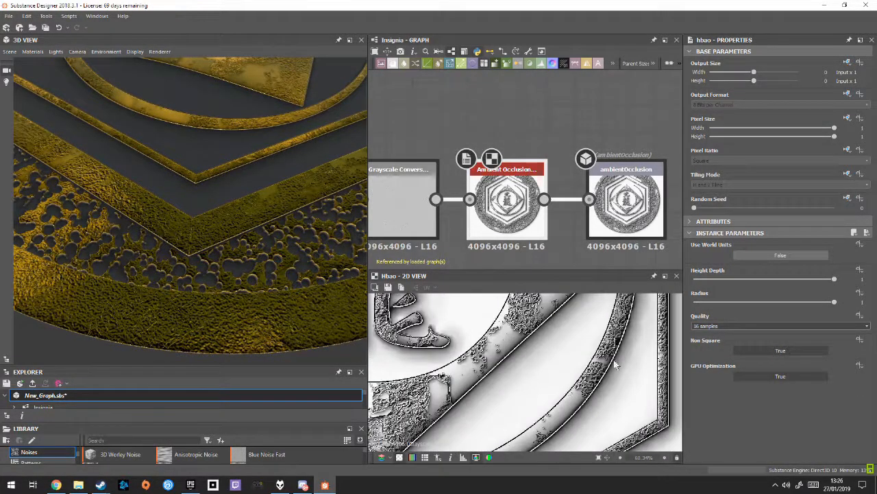
{"action": "middle_click_drag", "start_coordinate": [610, 357], "coordinate": [525, 357]}
{"action": "left_click_drag", "start_coordinate": [356, 280], "coordinate": [350, 254]}
Preview the ambientOcclusion output node and compare its map with the surface of the 3D emblem
{"action": "left_click", "coordinate": [619, 221]}
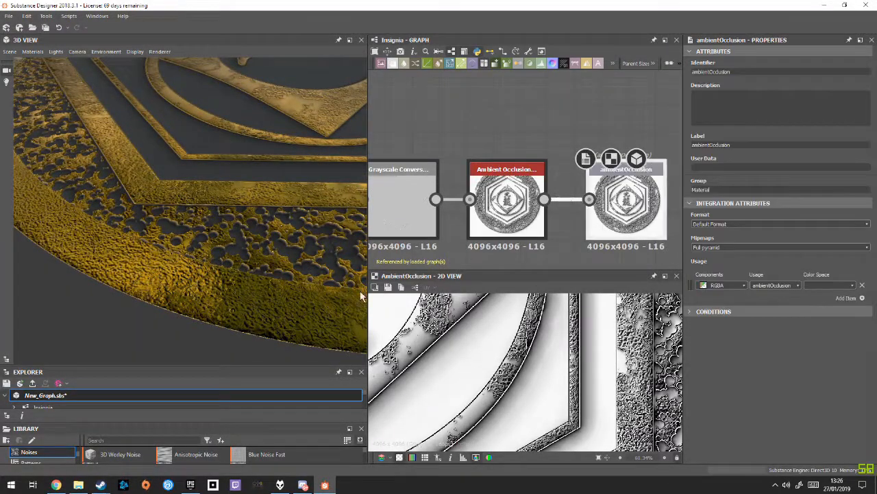
{"action": "scroll", "coordinate": [510, 348], "scroll_direction": "down", "scroll_amount": 3}
{"action": "scroll", "coordinate": [548, 263], "scroll_direction": "down", "scroll_amount": 3}
{"action": "scroll", "coordinate": [518, 352], "scroll_direction": "down", "scroll_amount": 8}
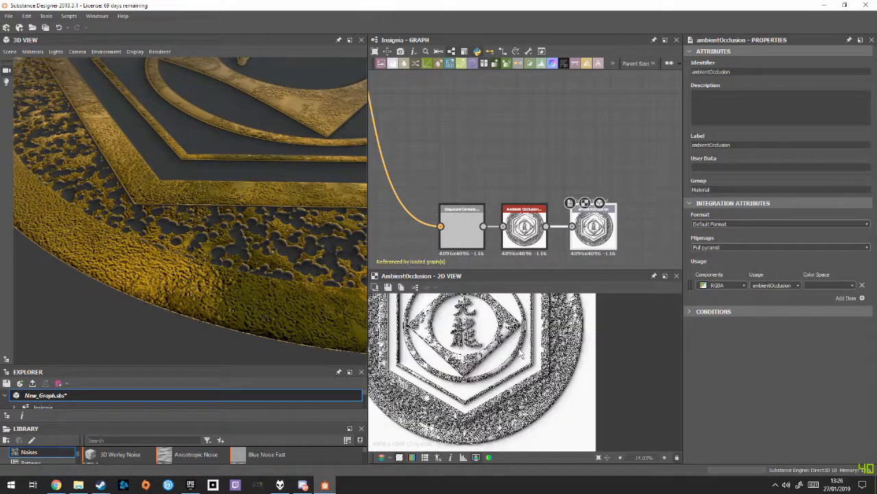
{"action": "left_click_drag", "start_coordinate": [301, 226], "coordinate": [396, 233]}
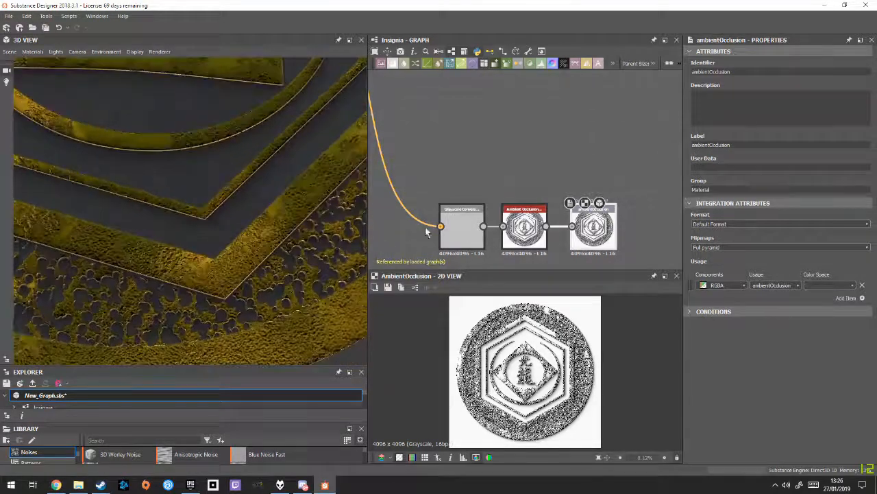
Trace the graph back to the Levels node that branches into the Grunge, Metallic and Roughness frames and preview it
{"action": "scroll", "coordinate": [495, 178], "scroll_direction": "down", "scroll_amount": 5}
{"action": "middle_click_drag", "start_coordinate": [439, 214], "coordinate": [573, 121]}
{"action": "left_click", "coordinate": [582, 226]}
{"action": "scroll", "coordinate": [475, 143], "scroll_direction": "up", "scroll_amount": 4}
{"action": "scroll", "coordinate": [574, 225], "scroll_direction": "down", "scroll_amount": 3}
{"action": "middle_click_drag", "start_coordinate": [476, 142], "coordinate": [621, 273]}
{"action": "scroll", "coordinate": [462, 117], "scroll_direction": "up", "scroll_amount": 2}
{"action": "left_click", "coordinate": [488, 155]}
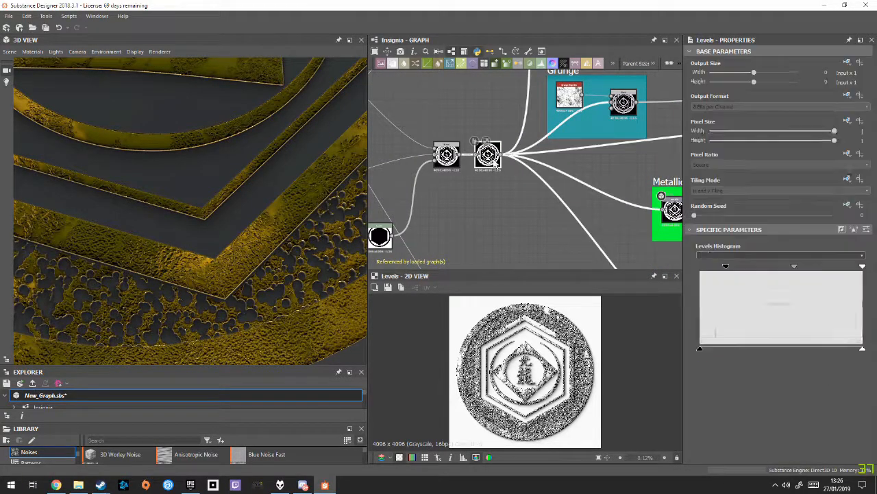
Preview the Invert Grayscale node and the roughness output in the Roughness frame
{"action": "middle_click_drag", "start_coordinate": [617, 241], "coordinate": [533, 231]}
{"action": "middle_click_drag", "start_coordinate": [627, 217], "coordinate": [598, 127]}
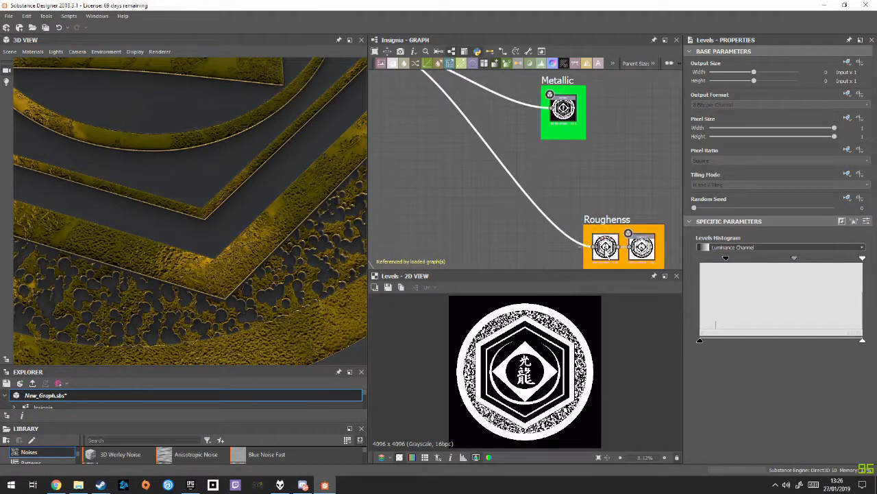
{"action": "left_click", "coordinate": [606, 256]}
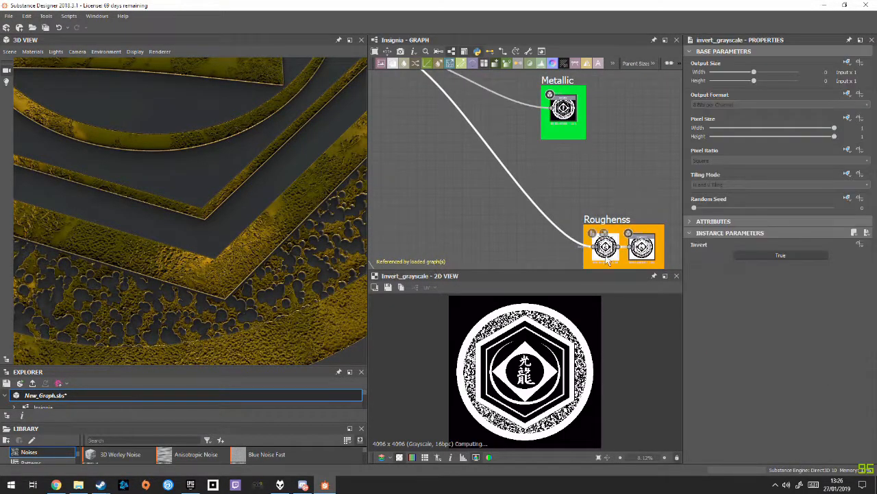
{"action": "left_click", "coordinate": [641, 257]}
{"action": "scroll", "coordinate": [573, 388], "scroll_direction": "up", "scroll_amount": 1}
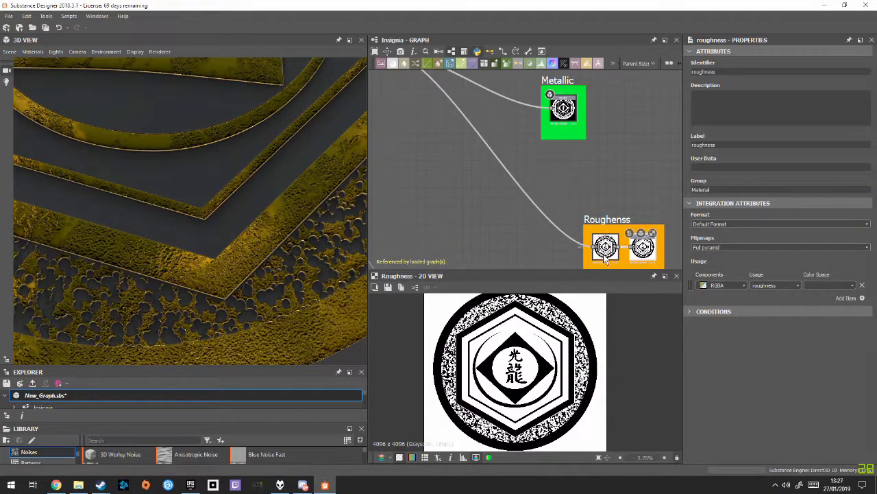
{"action": "scroll", "coordinate": [517, 212], "scroll_direction": "down", "scroll_amount": 1}
Try feeding the Levels node straight into the roughness output, inspect the 3D emblem, and undo the connection
{"action": "middle_click_drag", "start_coordinate": [409, 104], "coordinate": [478, 196]}
{"action": "scroll", "coordinate": [522, 212], "scroll_direction": "down", "scroll_amount": 1}
{"action": "middle_click_drag", "start_coordinate": [556, 242], "coordinate": [485, 151]}
{"action": "scroll", "coordinate": [539, 214], "scroll_direction": "down", "scroll_amount": 1}
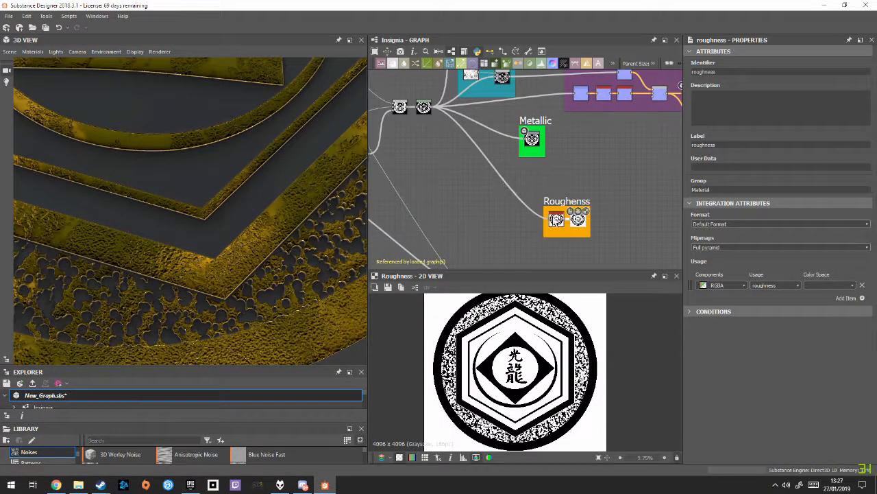
{"action": "left_click_drag", "start_coordinate": [282, 233], "coordinate": [227, 194]}
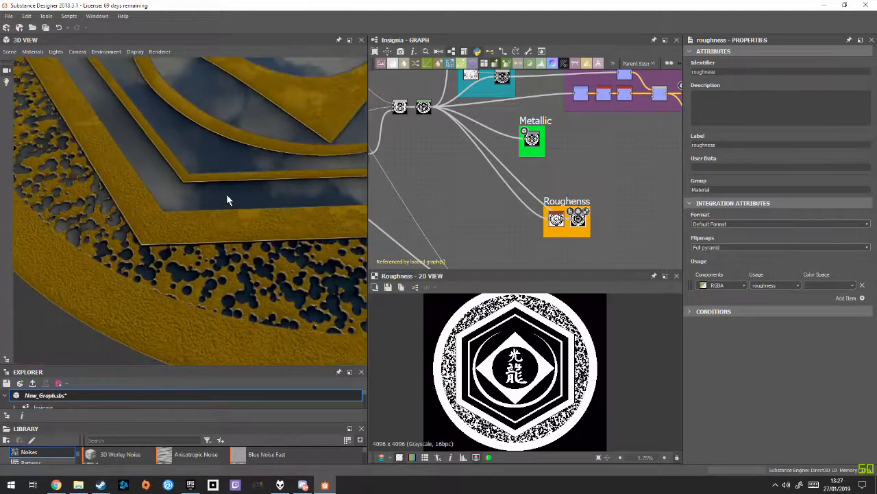
{"action": "scroll", "coordinate": [257, 213], "scroll_direction": "down", "scroll_amount": 5}
{"action": "left_click_drag", "start_coordinate": [285, 222], "coordinate": [336, 227]}
{"action": "key", "text": "ctrl+z"}
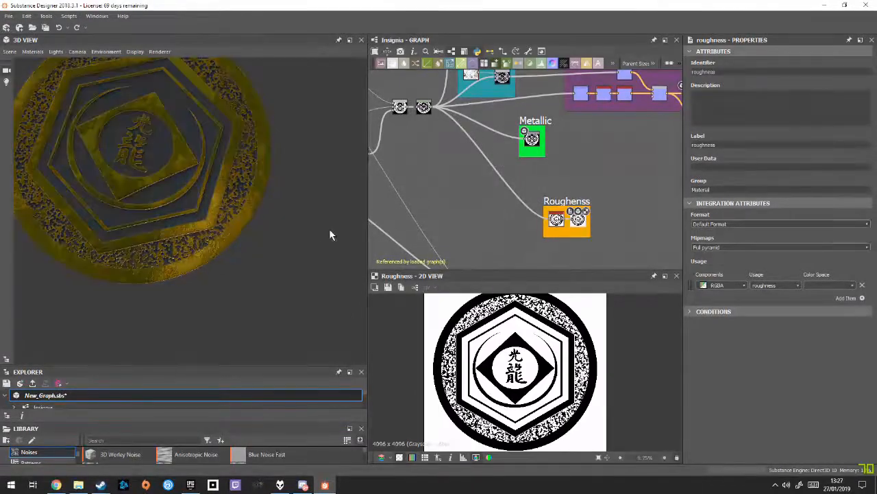
Tilt the 3D emblem and preview the Add (Linear Dodge) Blend at the start of the Height frame
{"action": "scroll", "coordinate": [582, 261], "scroll_direction": "up", "scroll_amount": 5}
{"action": "middle_click_drag", "start_coordinate": [608, 259], "coordinate": [615, 180]}
{"action": "left_click_drag", "start_coordinate": [227, 221], "coordinate": [190, 185]}
{"action": "middle_click_drag", "start_coordinate": [565, 165], "coordinate": [558, 71]}
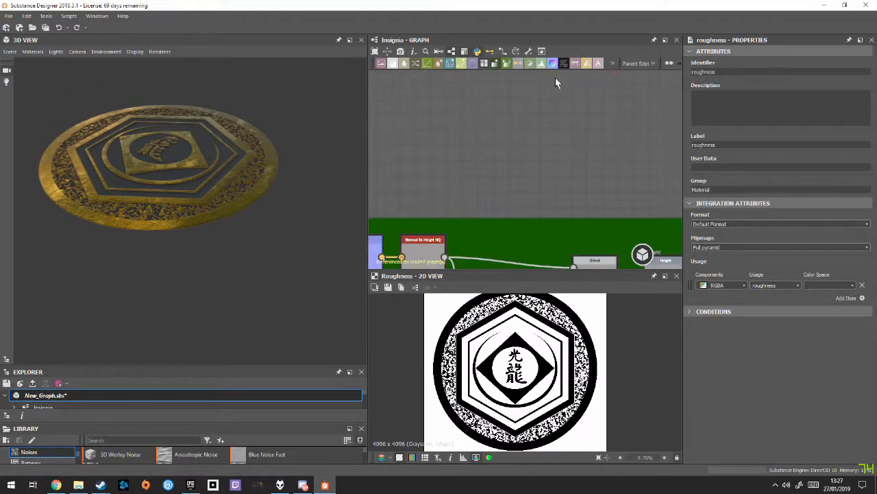
{"action": "scroll", "coordinate": [537, 192], "scroll_direction": "down", "scroll_amount": 5}
{"action": "scroll", "coordinate": [554, 231], "scroll_direction": "up", "scroll_amount": 1}
{"action": "middle_click_drag", "start_coordinate": [554, 231], "coordinate": [573, 192]}
{"action": "scroll", "coordinate": [535, 176], "scroll_direction": "up", "scroll_amount": 5}
{"action": "scroll", "coordinate": [574, 191], "scroll_direction": "down", "scroll_amount": 5}
{"action": "scroll", "coordinate": [457, 154], "scroll_direction": "down", "scroll_amount": 1}
{"action": "middle_click_drag", "start_coordinate": [476, 170], "coordinate": [518, 188]}
{"action": "scroll", "coordinate": [519, 202], "scroll_direction": "up", "scroll_amount": 2}
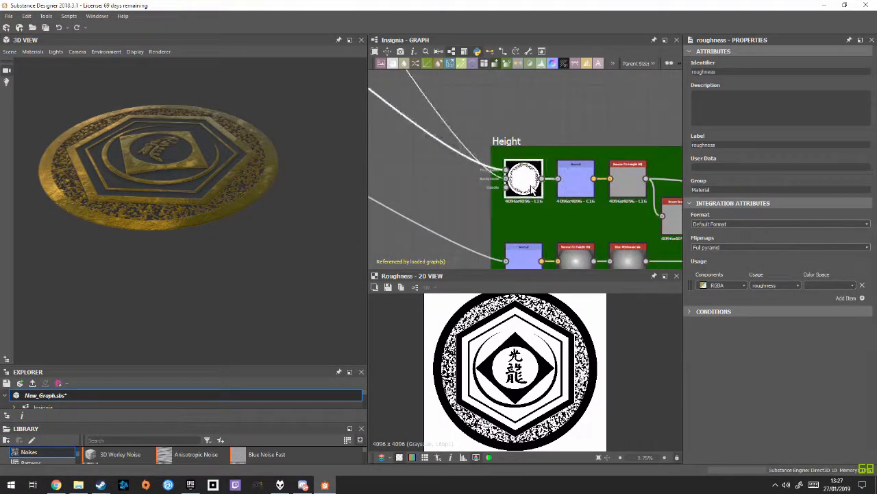
{"action": "double_click", "coordinate": [523, 181]}
{"action": "scroll", "coordinate": [523, 371], "scroll_direction": "up", "scroll_amount": 3}
{"action": "scroll", "coordinate": [525, 354], "scroll_direction": "down", "scroll_amount": 3}
{"action": "scroll", "coordinate": [527, 356], "scroll_direction": "up", "scroll_amount": 2}
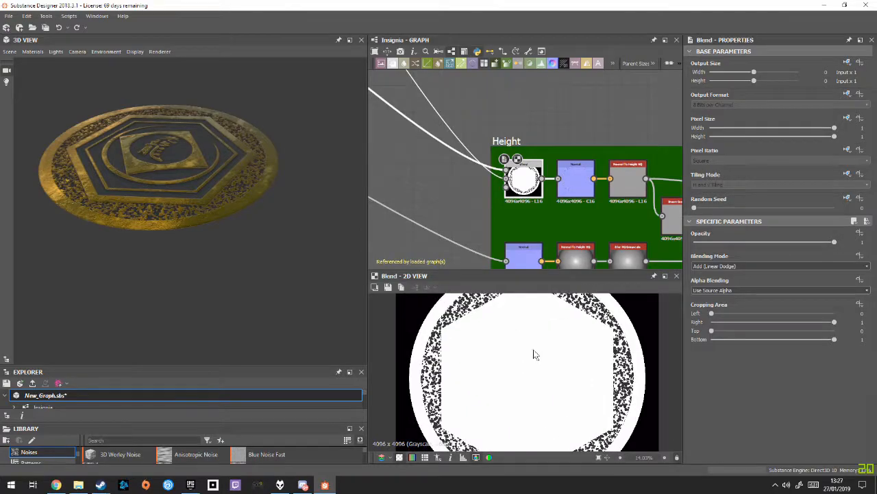
Preview the Height frame's upper Normal node and its Invert Grayscale node
{"action": "double_click", "coordinate": [576, 178]}
{"action": "middle_click_drag", "start_coordinate": [622, 201], "coordinate": [552, 176]}
{"action": "scroll", "coordinate": [488, 343], "scroll_direction": "up", "scroll_amount": 2}
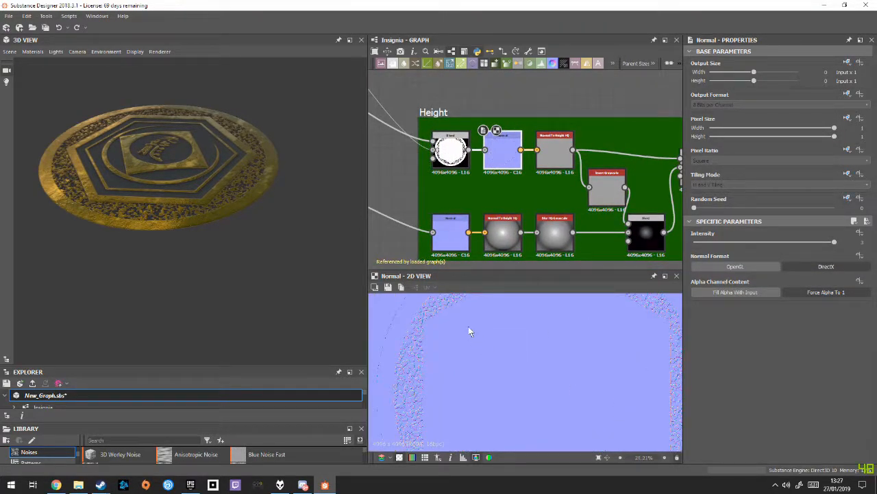
{"action": "double_click", "coordinate": [600, 180]}
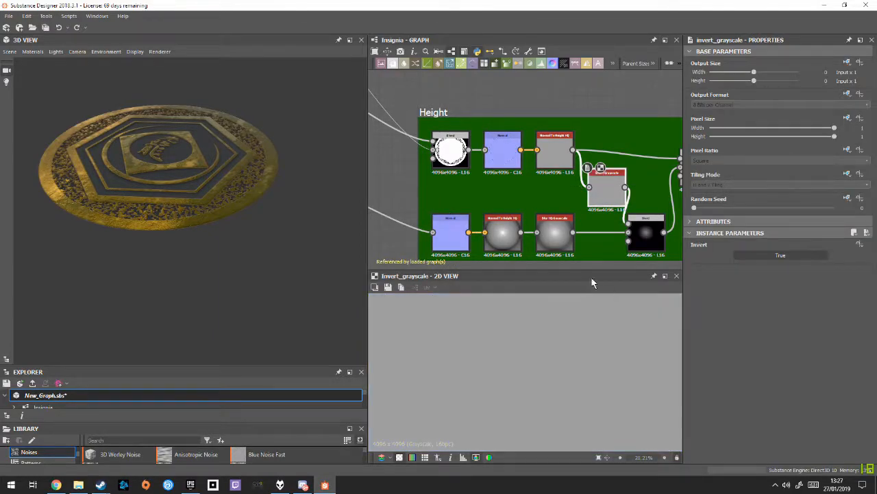
{"action": "scroll", "coordinate": [582, 162], "scroll_direction": "up", "scroll_amount": 5}
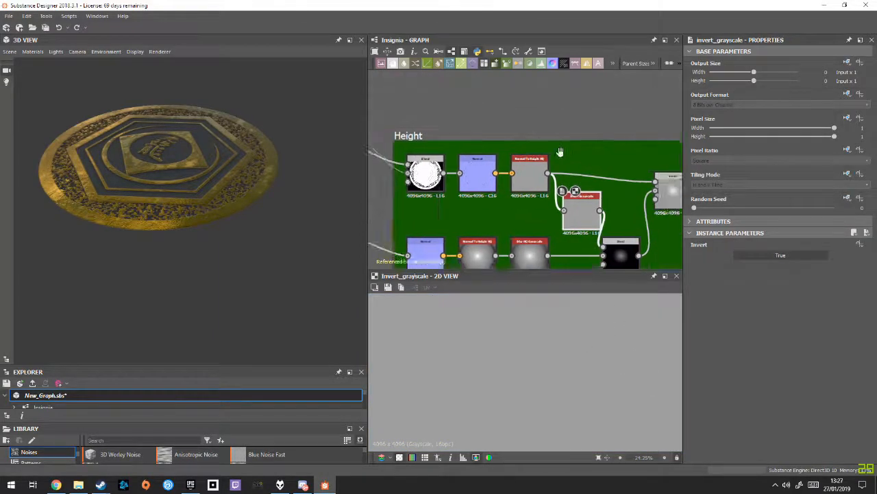
Preview the upper Normal To Height HQ node, checking its Quality options and examining its height image
{"action": "middle_click_drag", "start_coordinate": [578, 244], "coordinate": [572, 216]}
{"action": "scroll", "coordinate": [525, 231], "scroll_direction": "up", "scroll_amount": 1}
{"action": "middle_click_drag", "start_coordinate": [609, 189], "coordinate": [649, 187]}
{"action": "left_click", "coordinate": [491, 137]}
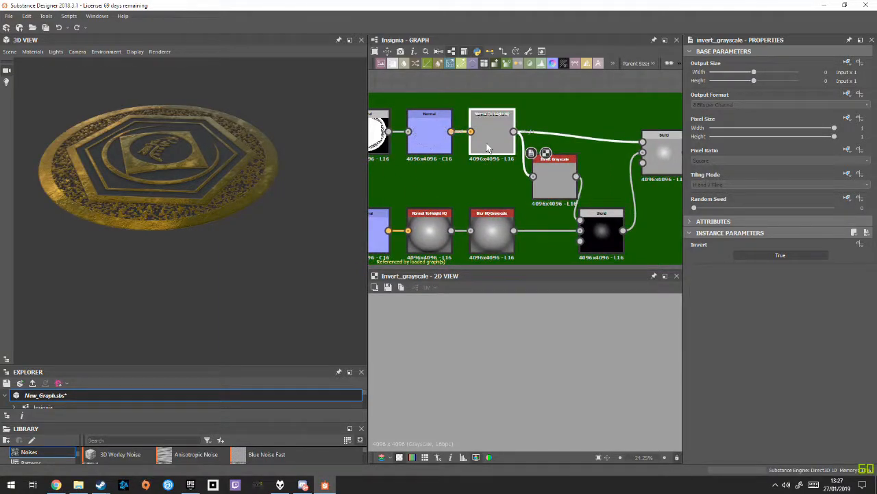
{"action": "scroll", "coordinate": [554, 364], "scroll_direction": "up", "scroll_amount": 2}
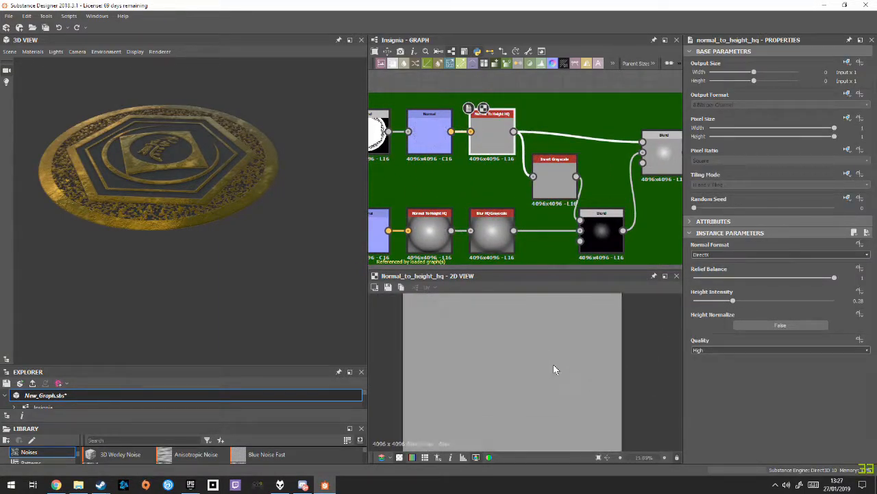
{"action": "left_click", "coordinate": [723, 352]}
{"action": "left_click", "coordinate": [728, 350]}
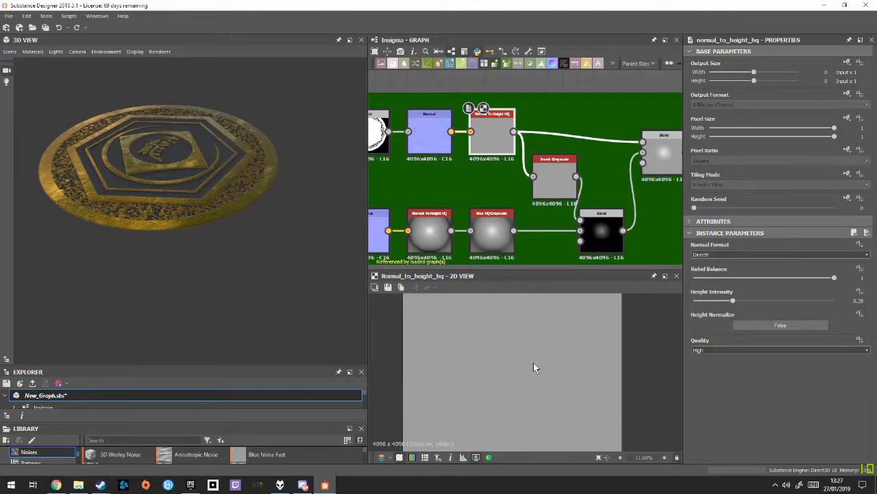
{"action": "scroll", "coordinate": [510, 350], "scroll_direction": "up", "scroll_amount": 5}
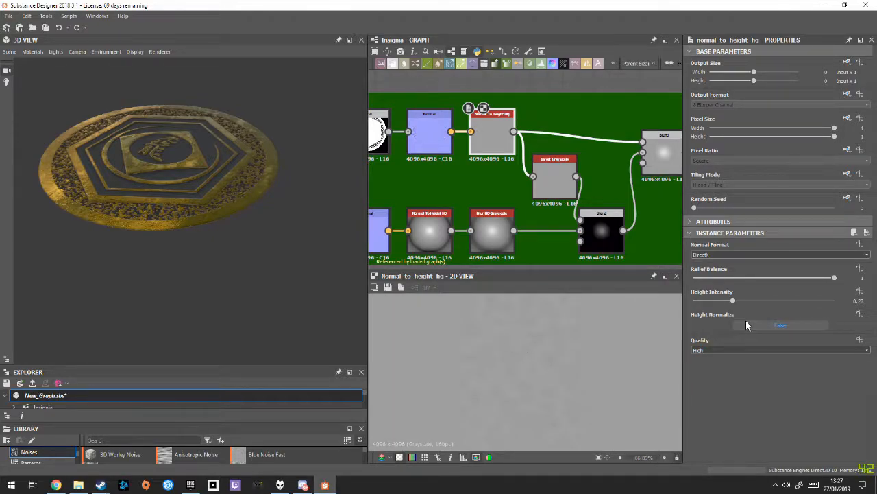
Check the upper Normal To Height HQ node's Height Normalize option and inspect the relief on the 3D emblem up close
{"action": "left_click", "coordinate": [780, 325]}
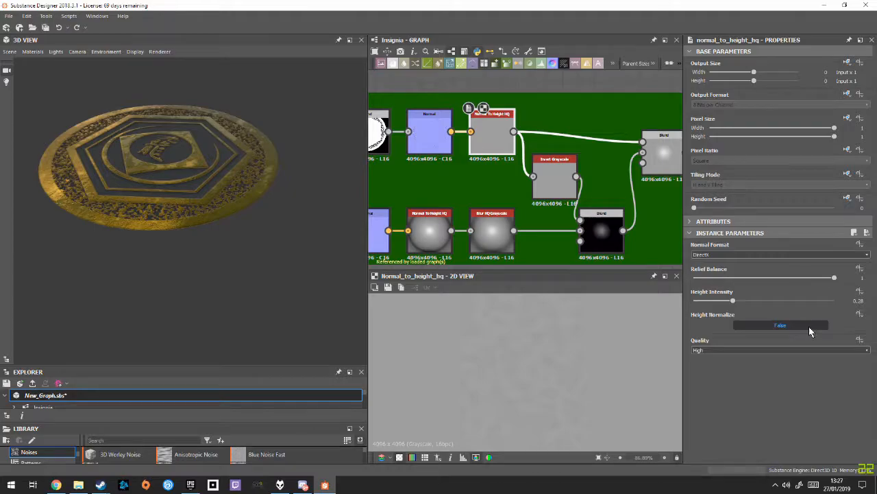
{"action": "scroll", "coordinate": [205, 233], "scroll_direction": "up", "scroll_amount": 5}
{"action": "left_click_drag", "start_coordinate": [223, 224], "coordinate": [261, 185]}
{"action": "mouse_move", "coordinate": [327, 263]}
{"action": "left_mouse_down"}
{"action": "mouse_move", "coordinate": [307, 266]}
{"action": "mouse_move", "coordinate": [317, 281]}
{"action": "mouse_move", "coordinate": [325, 268]}
{"action": "left_mouse_up"}
{"action": "left_click", "coordinate": [742, 322]}
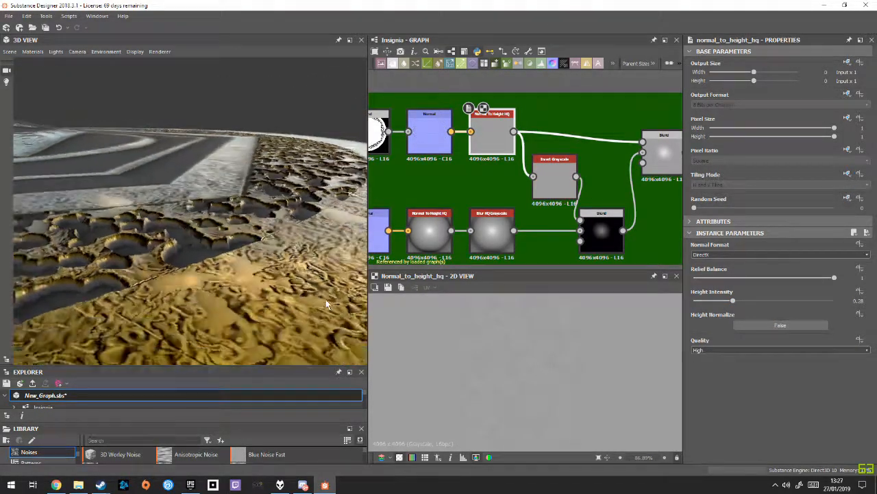
Preview the Height frame's Invert Grayscale node and the Normal node in its lower chain
{"action": "scroll", "coordinate": [325, 305], "scroll_direction": "down", "scroll_amount": 5}
{"action": "middle_click_drag", "start_coordinate": [460, 209], "coordinate": [492, 184]}
{"action": "double_click", "coordinate": [587, 167]}
{"action": "double_click", "coordinate": [407, 220]}
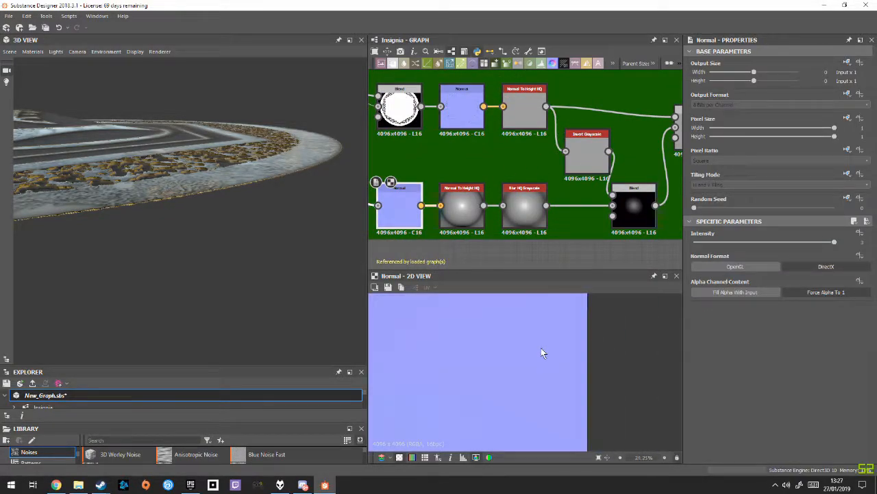
Trace the lower Normal node's source to the Circle Shape frame and preview its Invert Grayscale and radial gradient nodes
{"action": "left_click", "coordinate": [482, 220]}
{"action": "middle_click_drag", "start_coordinate": [432, 186], "coordinate": [674, 211]}
{"action": "scroll", "coordinate": [672, 212], "scroll_direction": "down", "scroll_amount": 5}
{"action": "middle_click_drag", "start_coordinate": [535, 188], "coordinate": [727, 301]}
{"action": "middle_click_drag", "start_coordinate": [458, 152], "coordinate": [518, 189]}
{"action": "double_click", "coordinate": [490, 148]}
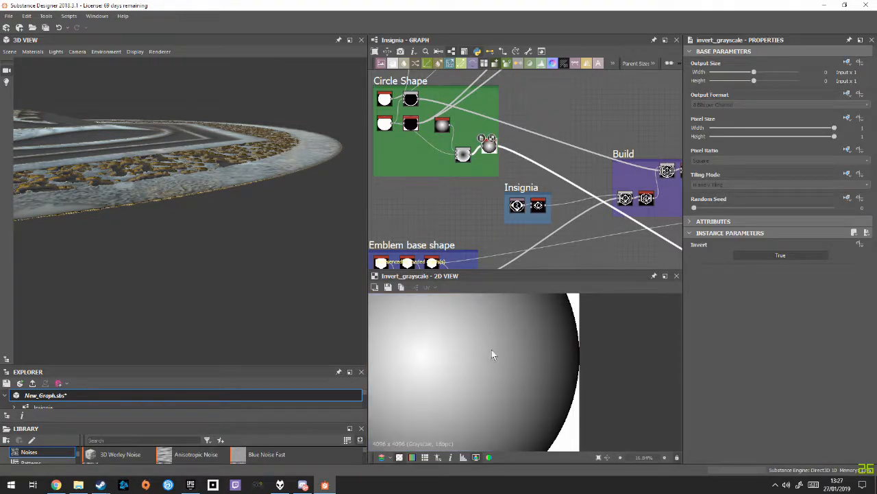
{"action": "double_click", "coordinate": [442, 129]}
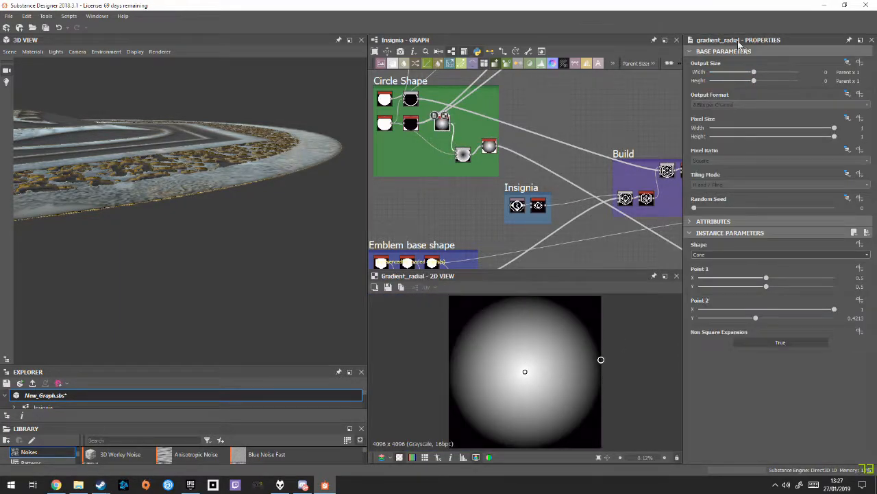
Preview the Height frame's lower Normal To Height HQ node and the Blur HQ Grayscale node it feeds
{"action": "middle_click_drag", "start_coordinate": [546, 165], "coordinate": [414, 95]}
{"action": "middle_click_drag", "start_coordinate": [630, 240], "coordinate": [469, 150]}
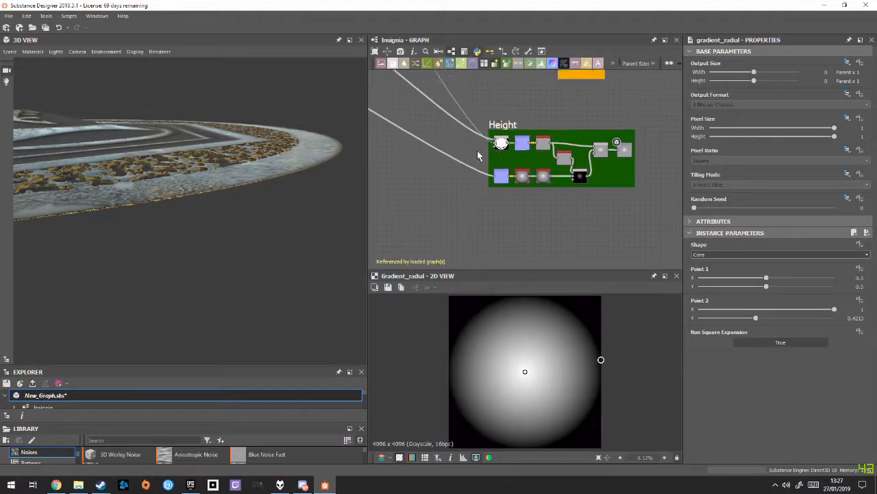
{"action": "double_click", "coordinate": [524, 177]}
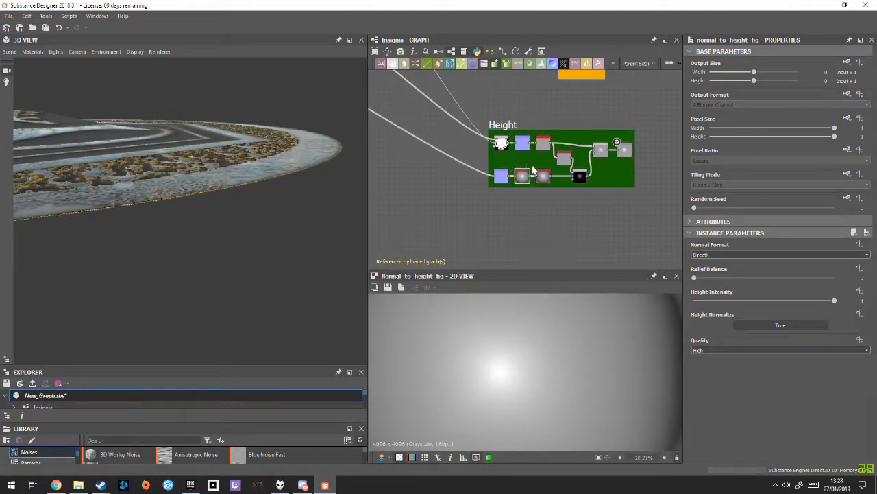
{"action": "double_click", "coordinate": [543, 178]}
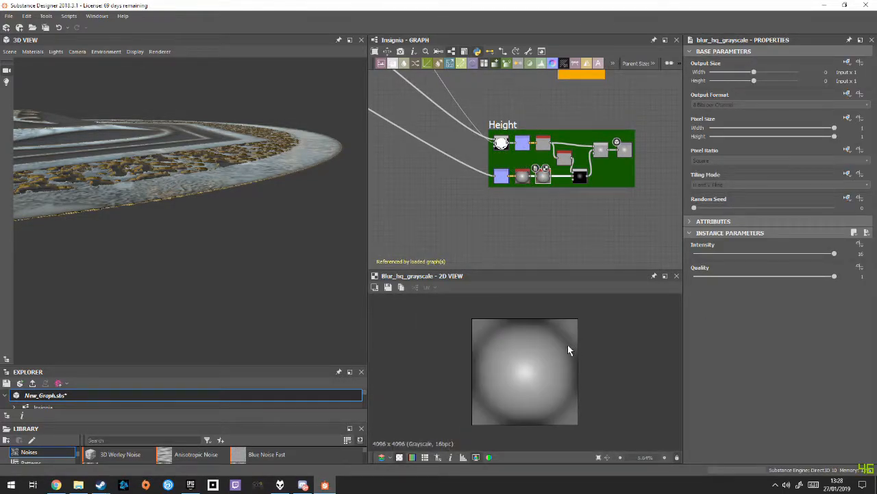
{"action": "scroll", "coordinate": [538, 183], "scroll_direction": "up", "scroll_amount": 6}
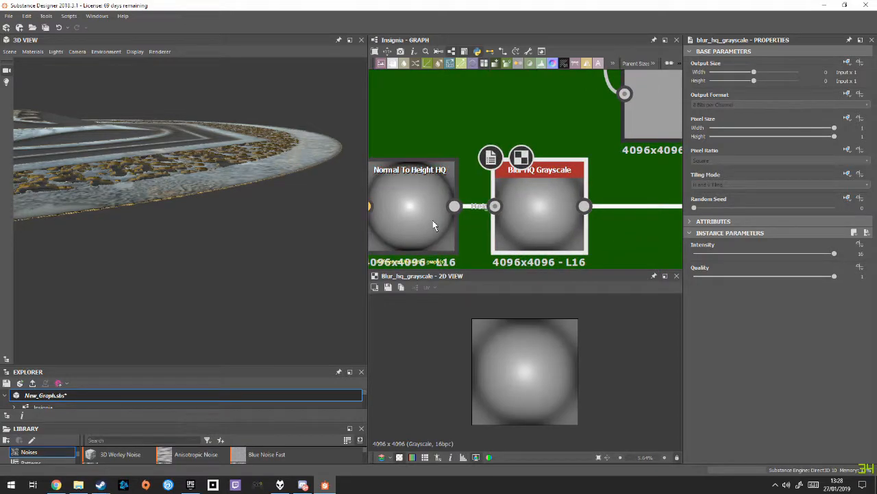
Compare the lower Normal To Height HQ image with the Blur HQ Grayscale result
{"action": "double_click", "coordinate": [434, 220]}
{"action": "middle_click_drag", "start_coordinate": [472, 222], "coordinate": [459, 199]}
{"action": "left_click", "coordinate": [565, 199]}
{"action": "double_click", "coordinate": [564, 198]}
Preview the Invert Grayscale node in the Height frame and inspect the emblem's relief from above
{"action": "middle_click_drag", "start_coordinate": [613, 169], "coordinate": [441, 184]}
{"action": "scroll", "coordinate": [596, 165], "scroll_direction": "up", "scroll_amount": 1}
{"action": "middle_click_drag", "start_coordinate": [597, 165], "coordinate": [504, 165]}
{"action": "double_click", "coordinate": [494, 188]}
{"action": "scroll", "coordinate": [562, 234], "scroll_direction": "down", "scroll_amount": 4}
{"action": "scroll", "coordinate": [455, 151], "scroll_direction": "up", "scroll_amount": 3}
{"action": "middle_click_drag", "start_coordinate": [444, 179], "coordinate": [514, 231]}
{"action": "left_click_drag", "start_coordinate": [256, 177], "coordinate": [290, 205]}
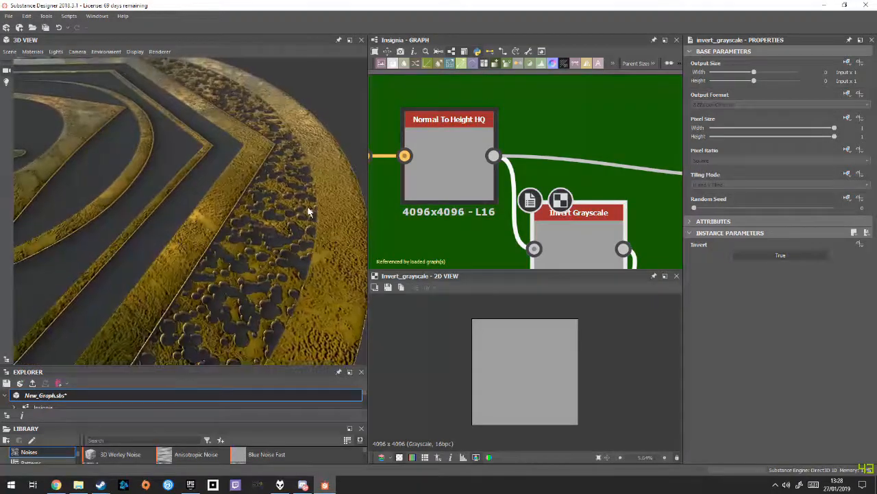
Connect the upper Normal To Height HQ directly to the Subtract Blend and delete the bypassed Invert Grayscale node
{"action": "scroll", "coordinate": [570, 212], "scroll_direction": "down", "scroll_amount": 4}
{"action": "middle_click_drag", "start_coordinate": [556, 196], "coordinate": [480, 149]}
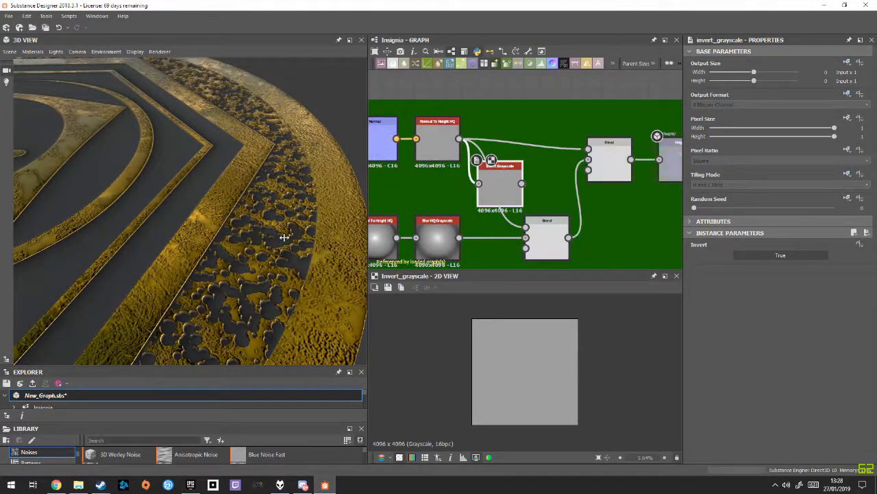
{"action": "left_click_drag", "start_coordinate": [294, 231], "coordinate": [259, 252]}
{"action": "scroll", "coordinate": [438, 260], "scroll_direction": "up", "scroll_amount": 2}
{"action": "middle_click_drag", "start_coordinate": [522, 177], "coordinate": [564, 163]}
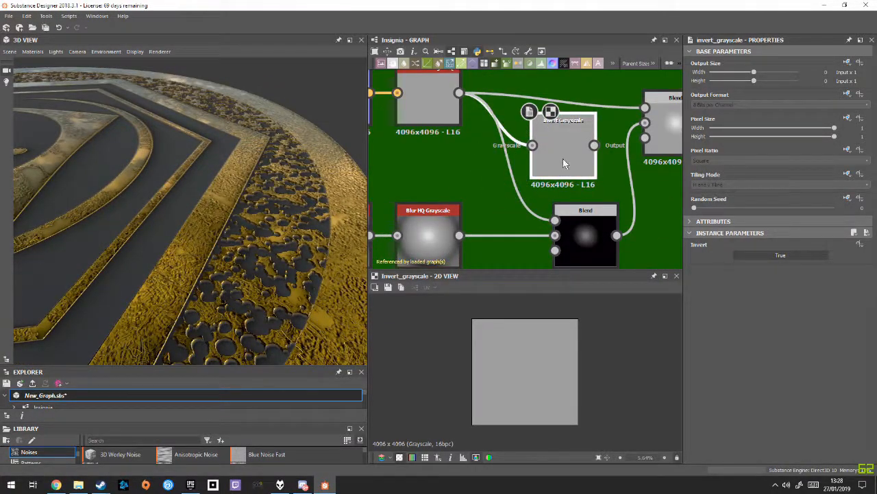
{"action": "left_click_drag", "start_coordinate": [329, 294], "coordinate": [340, 264]}
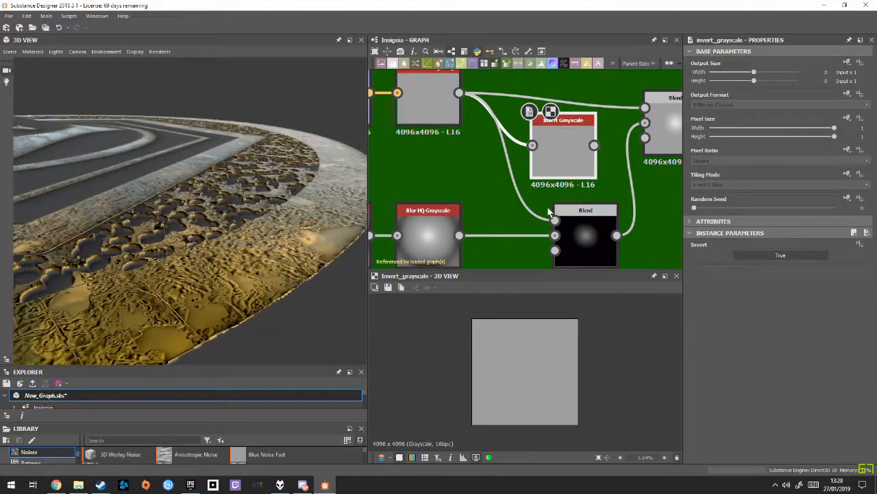
{"action": "left_click_drag", "start_coordinate": [267, 199], "coordinate": [343, 189]}
{"action": "key", "text": "ctrl+z"}
{"action": "key", "text": "Delete"}
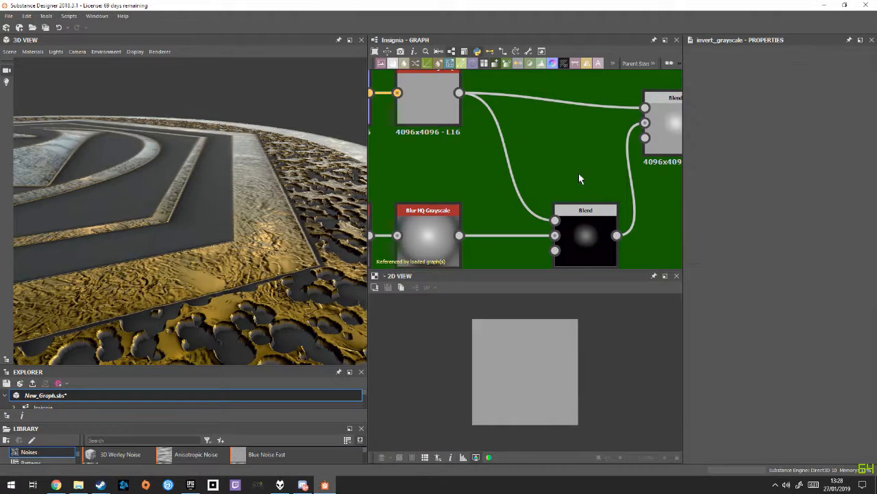
Preview the Height frame's Subtract Blend and try different Opacity values, returning it to 1
{"action": "middle_click_drag", "start_coordinate": [579, 172], "coordinate": [537, 145]}
{"action": "left_click", "coordinate": [526, 204]}
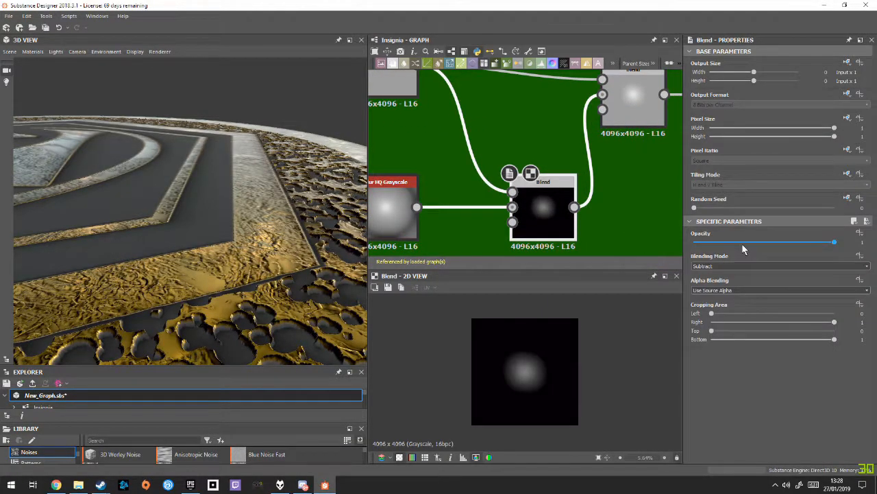
{"action": "left_click_drag", "start_coordinate": [717, 245], "coordinate": [834, 242]}
{"action": "scroll", "coordinate": [528, 379], "scroll_direction": "up", "scroll_amount": 3}
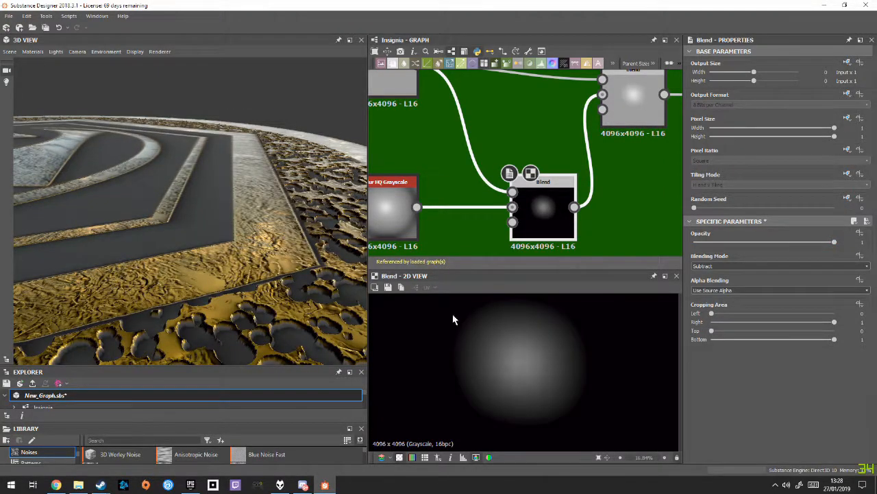
Set the Subtract Blend's Opacity to 0.59, checking the height change on the 3D emblem
{"action": "left_click_drag", "start_coordinate": [243, 200], "coordinate": [230, 236]}
{"action": "scroll", "coordinate": [223, 197], "scroll_direction": "up", "scroll_amount": 3}
{"action": "scroll", "coordinate": [226, 193], "scroll_direction": "down", "scroll_amount": 3}
{"action": "left_click_drag", "start_coordinate": [230, 191], "coordinate": [288, 219]}
{"action": "left_click_drag", "start_coordinate": [807, 244], "coordinate": [746, 242]}
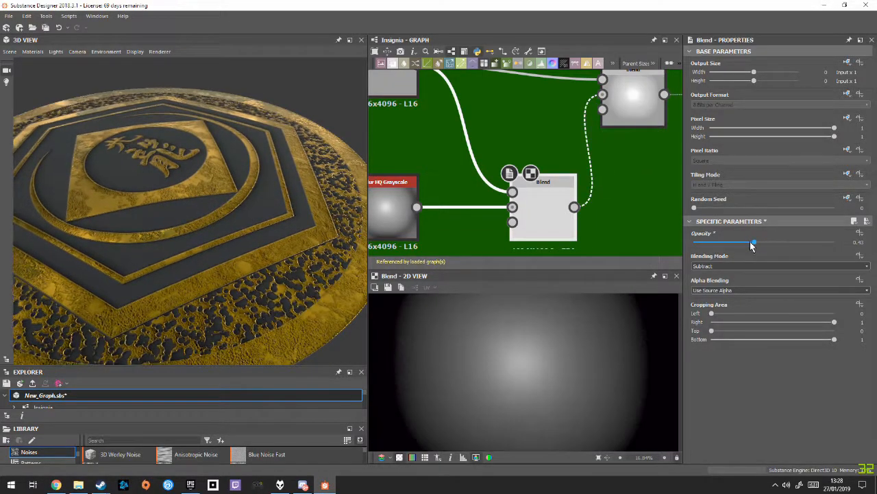
{"action": "left_click_drag", "start_coordinate": [233, 175], "coordinate": [315, 123]}
{"action": "scroll", "coordinate": [224, 205], "scroll_direction": "down", "scroll_amount": 3}
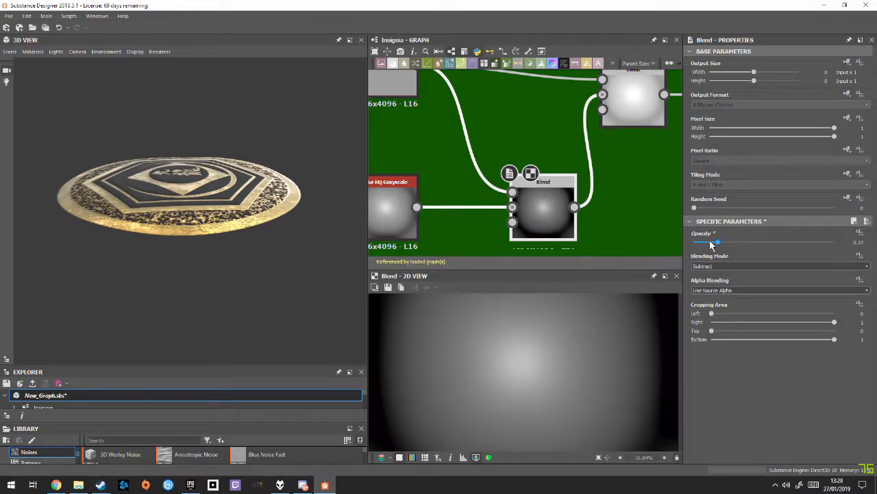
{"action": "left_click_drag", "start_coordinate": [716, 245], "coordinate": [779, 247]}
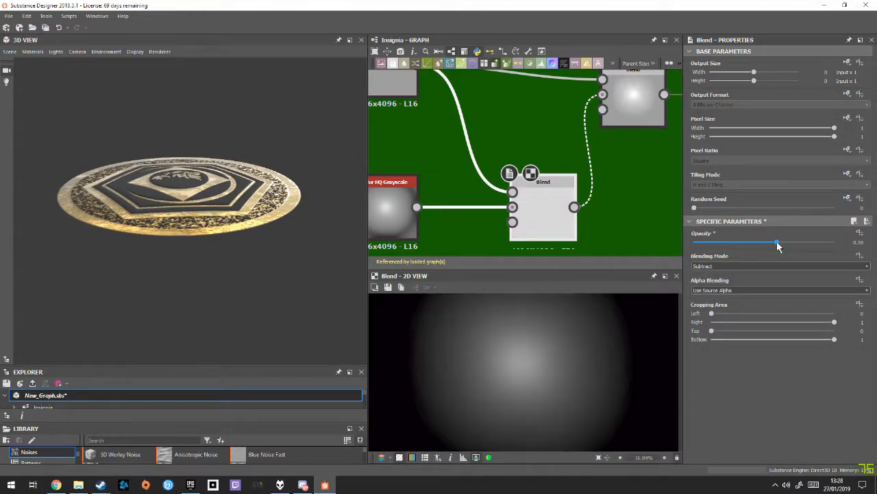
{"action": "left_click_drag", "start_coordinate": [192, 180], "coordinate": [271, 242]}
{"action": "scroll", "coordinate": [265, 293], "scroll_direction": "up", "scroll_amount": 3}
{"action": "scroll", "coordinate": [271, 247], "scroll_direction": "up", "scroll_amount": 5}
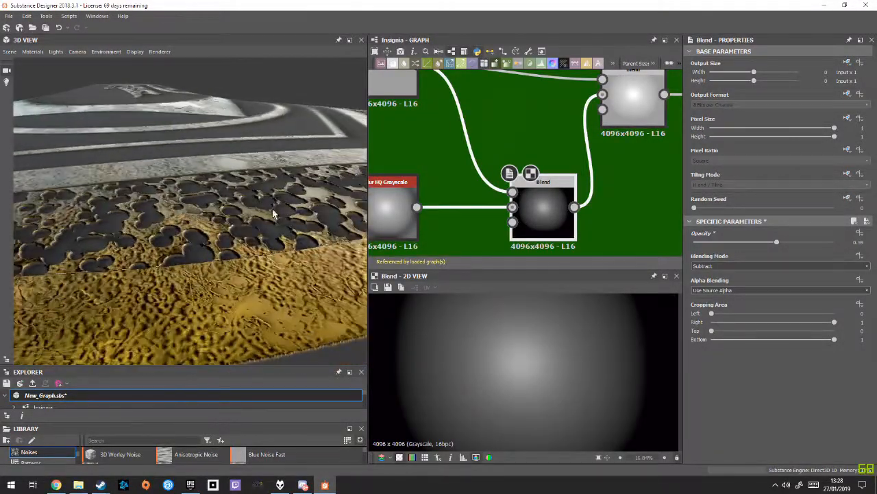
Preview the Add (Linear Dodge) Blend at the end of the Height frame and examine its combined image
{"action": "middle_click_drag", "start_coordinate": [562, 165], "coordinate": [429, 205]}
{"action": "double_click", "coordinate": [499, 164]}
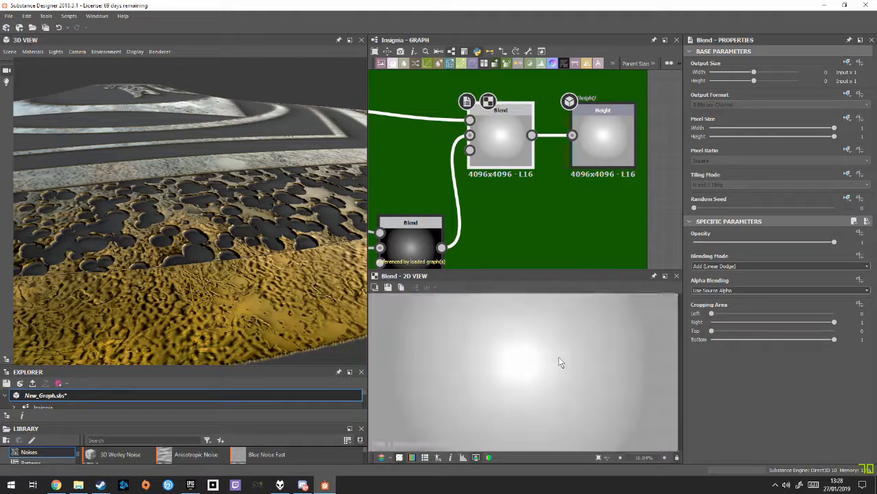
{"action": "scroll", "coordinate": [620, 385], "scroll_direction": "up", "scroll_amount": 3}
{"action": "scroll", "coordinate": [627, 383], "scroll_direction": "down", "scroll_amount": 6}
{"action": "scroll", "coordinate": [480, 141], "scroll_direction": "up", "scroll_amount": 1}
{"action": "middle_click_drag", "start_coordinate": [480, 141], "coordinate": [686, 213]}
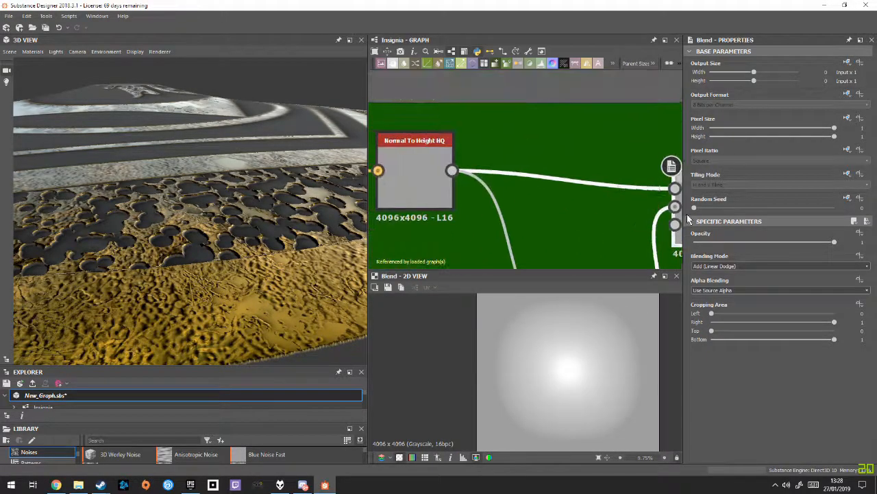
Check the upper Normal To Height HQ settings and preview the Height output node
{"action": "scroll", "coordinate": [615, 201], "scroll_direction": "down", "scroll_amount": 2}
{"action": "left_click", "coordinate": [492, 185]}
{"action": "scroll", "coordinate": [583, 230], "scroll_direction": "up", "scroll_amount": 1}
{"action": "middle_click_drag", "start_coordinate": [607, 226], "coordinate": [447, 200]}
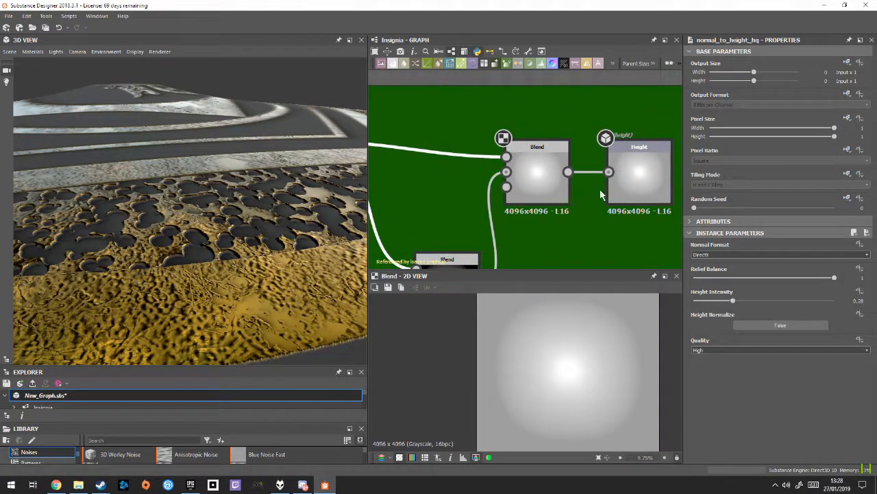
{"action": "double_click", "coordinate": [632, 190]}
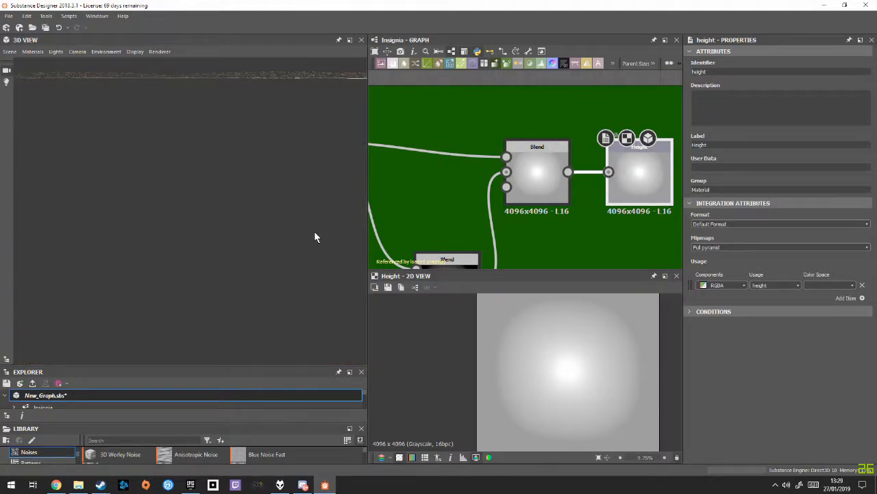
Preview the final Height Blend and the upper Normal To Height HQ node that feeds it
{"action": "double_click", "coordinate": [563, 182]}
{"action": "middle_click_drag", "start_coordinate": [541, 224], "coordinate": [715, 247]}
{"action": "double_click", "coordinate": [553, 179]}
{"action": "scroll", "coordinate": [652, 208], "scroll_direction": "down", "scroll_amount": 3}
{"action": "scroll", "coordinate": [653, 206], "scroll_direction": "down", "scroll_amount": 1}
{"action": "middle_click_drag", "start_coordinate": [652, 206], "coordinate": [504, 181]}
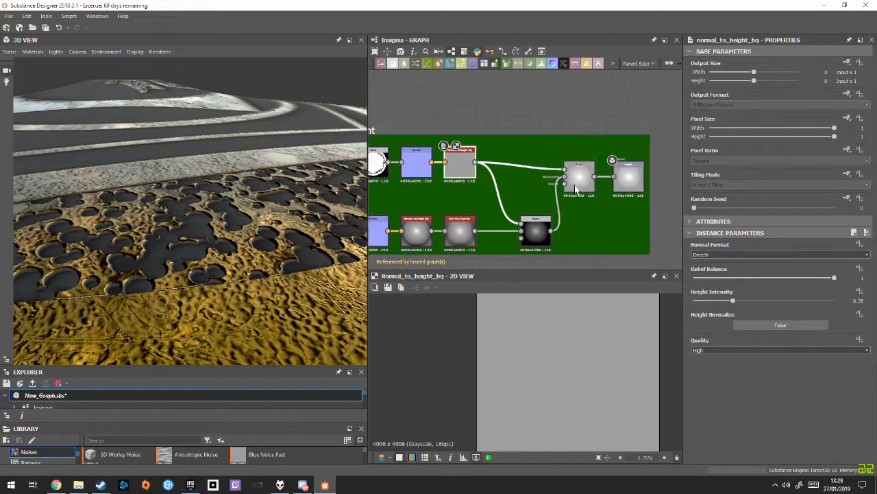
Preview the final Height Blend again, followed by the Height output's complete image
{"action": "scroll", "coordinate": [583, 201], "scroll_direction": "up", "scroll_amount": 4}
{"action": "double_click", "coordinate": [587, 177]}
{"action": "middle_click_drag", "start_coordinate": [631, 200], "coordinate": [478, 212]}
{"action": "double_click", "coordinate": [527, 182]}
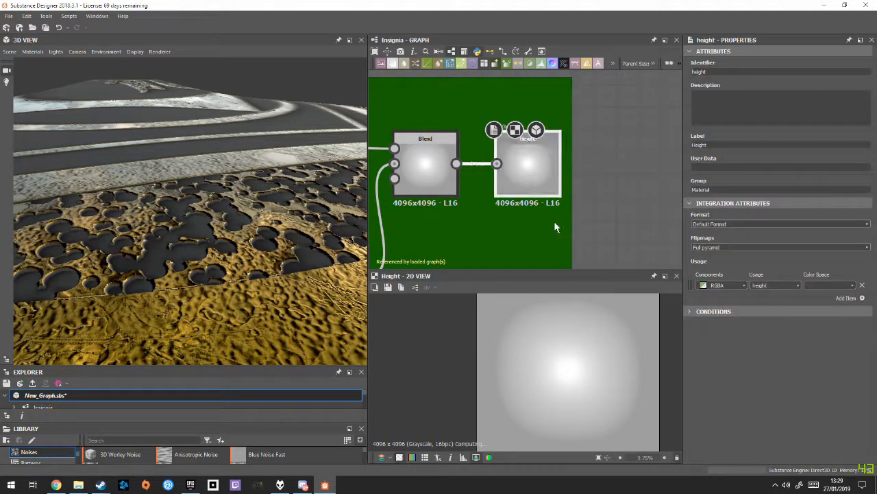
{"action": "scroll", "coordinate": [597, 384], "scroll_direction": "down", "scroll_amount": 2}
{"action": "scroll", "coordinate": [564, 218], "scroll_direction": "down", "scroll_amount": 7}
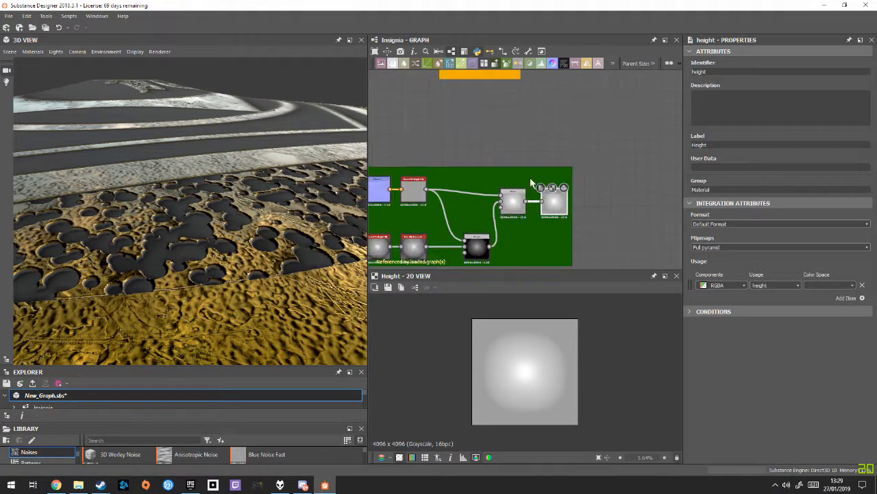
Preview the Tile Generator in the Build frame and look over the whole 3D emblem
{"action": "middle_click_drag", "start_coordinate": [468, 122], "coordinate": [517, 220]}
{"action": "middle_click_drag", "start_coordinate": [475, 173], "coordinate": [621, 238]}
{"action": "middle_click_drag", "start_coordinate": [527, 162], "coordinate": [446, 179]}
{"action": "scroll", "coordinate": [595, 152], "scroll_direction": "up", "scroll_amount": 5}
{"action": "middle_click_drag", "start_coordinate": [593, 174], "coordinate": [431, 166]}
{"action": "scroll", "coordinate": [579, 214], "scroll_direction": "up", "scroll_amount": 1}
{"action": "middle_click_drag", "start_coordinate": [579, 213], "coordinate": [535, 145]}
{"action": "scroll", "coordinate": [500, 198], "scroll_direction": "down", "scroll_amount": 3}
{"action": "middle_click_drag", "start_coordinate": [500, 198], "coordinate": [576, 115]}
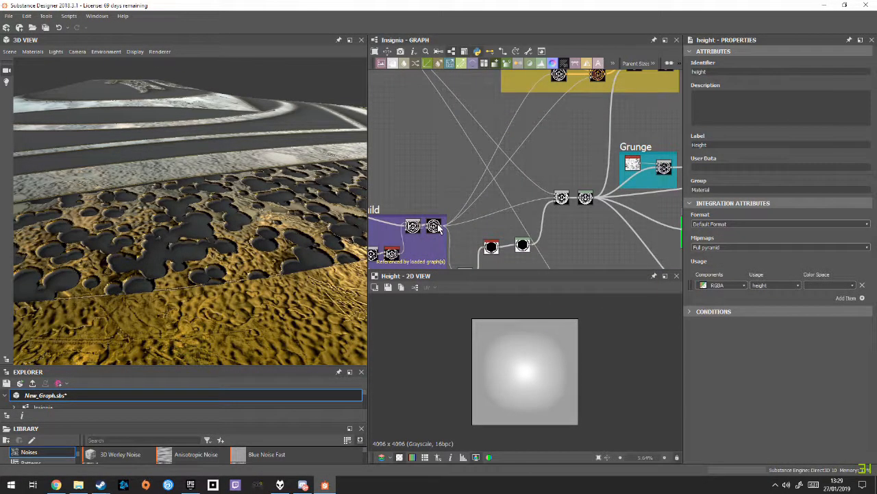
{"action": "scroll", "coordinate": [528, 373], "scroll_direction": "up", "scroll_amount": 6}
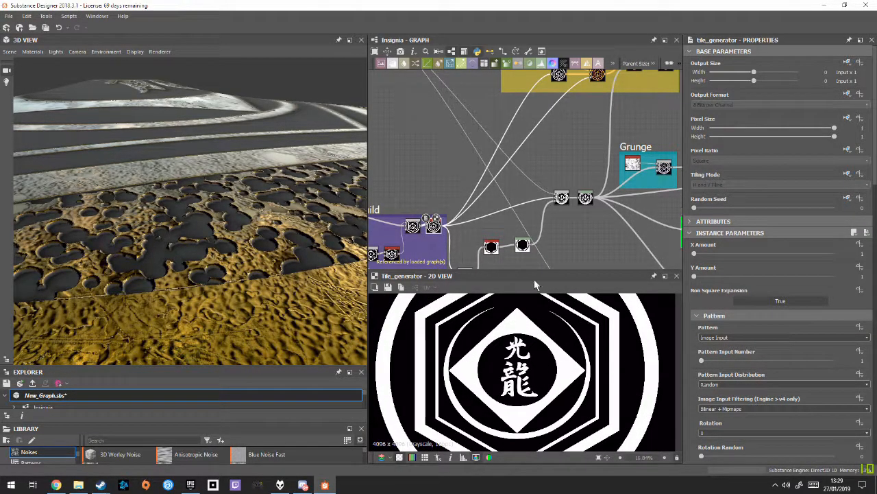
{"action": "left_click_drag", "start_coordinate": [270, 285], "coordinate": [283, 317]}
{"action": "scroll", "coordinate": [284, 317], "scroll_direction": "down", "scroll_amount": 5}
Preview the Base Colour frame's lower Gradient Map and the Copy Blend it feeds
{"action": "middle_click_drag", "start_coordinate": [529, 143], "coordinate": [505, 245]}
{"action": "double_click", "coordinate": [535, 176]}
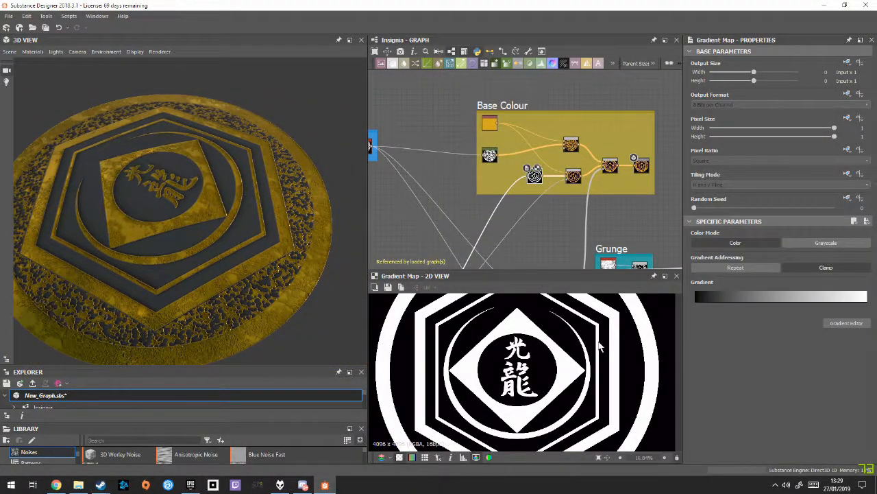
{"action": "scroll", "coordinate": [521, 164], "scroll_direction": "up", "scroll_amount": 5}
{"action": "middle_click_drag", "start_coordinate": [579, 213], "coordinate": [445, 214]}
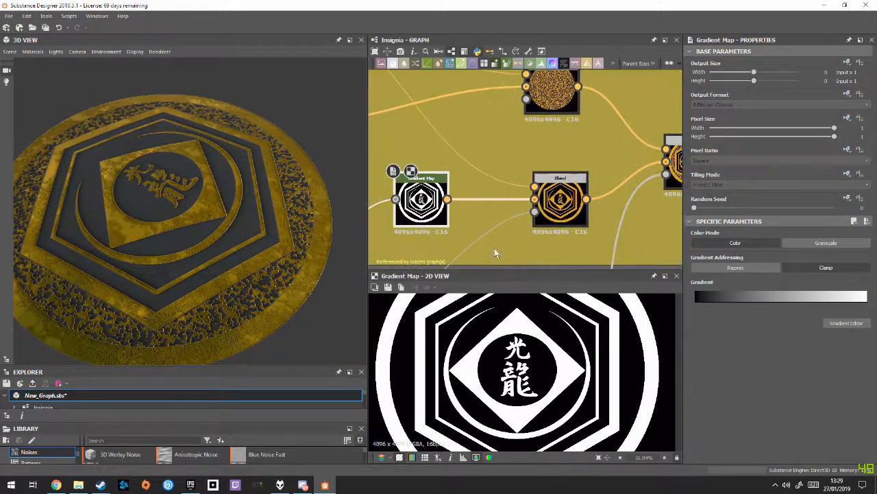
{"action": "double_click", "coordinate": [559, 217]}
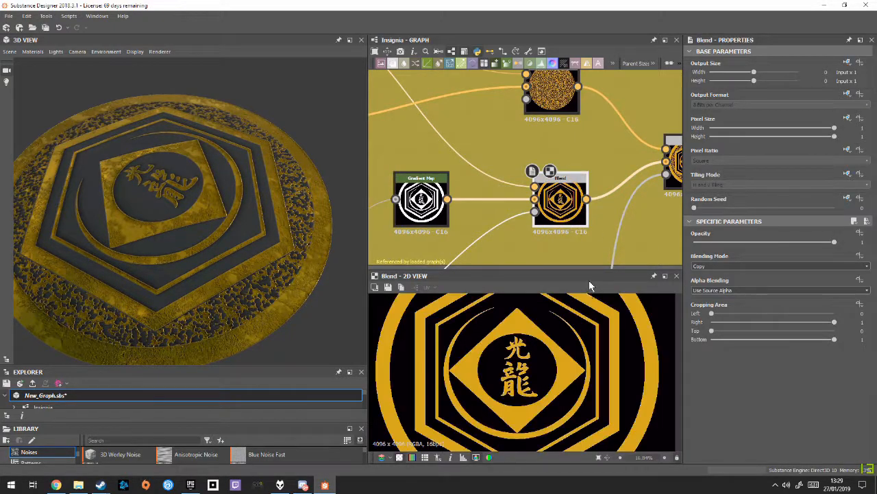
{"action": "scroll", "coordinate": [572, 204], "scroll_direction": "up", "scroll_amount": 3}
{"action": "scroll", "coordinate": [533, 218], "scroll_direction": "down", "scroll_amount": 4}
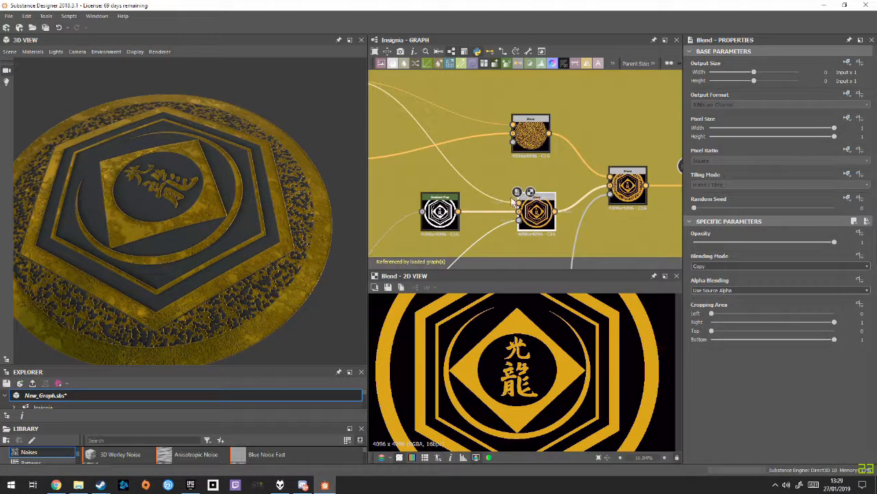
Preview the Base Colour frame's Uniform Color node and check its gold colour in the Color Editor
{"action": "middle_click_drag", "start_coordinate": [435, 145], "coordinate": [580, 214]}
{"action": "double_click", "coordinate": [464, 145]}
{"action": "left_click", "coordinate": [707, 269]}
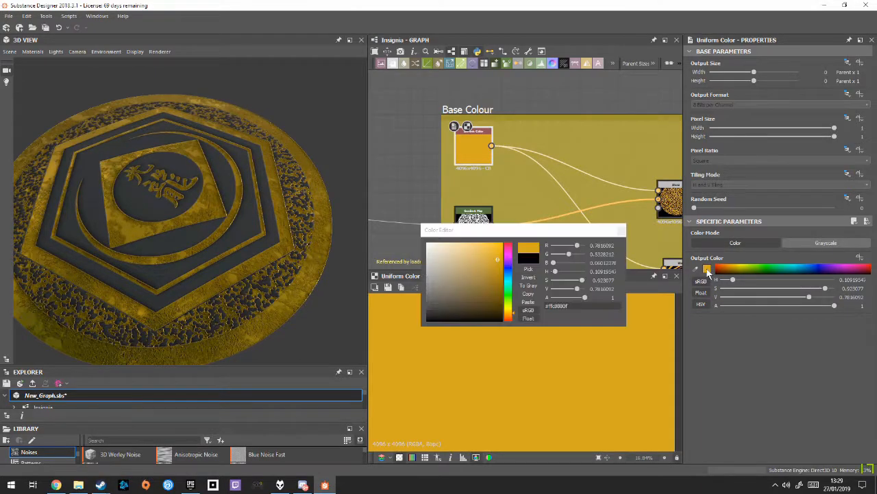
{"action": "left_click", "coordinate": [621, 233]}
Trace the Build frame's link to the Base Colour frame and preview the Copy Blend again
{"action": "middle_click_drag", "start_coordinate": [451, 159], "coordinate": [399, 98]}
{"action": "scroll", "coordinate": [624, 239], "scroll_direction": "down", "scroll_amount": 5}
{"action": "middle_click_drag", "start_coordinate": [624, 239], "coordinate": [580, 132]}
{"action": "mouse_move", "coordinate": [543, 191]}
{"action": "middle_mouse_down"}
{"action": "mouse_move", "coordinate": [594, 122]}
{"action": "mouse_move", "coordinate": [529, 201]}
{"action": "middle_mouse_up"}
{"action": "double_click", "coordinate": [596, 104]}
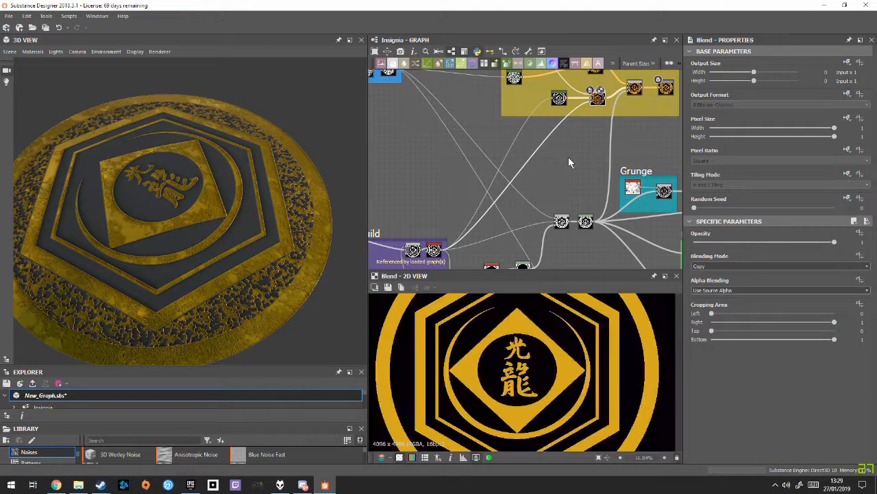
Preview the upper Multiply Blend in the Base Colour frame
{"action": "middle_click_drag", "start_coordinate": [598, 158], "coordinate": [534, 190]}
{"action": "key", "text": "Delete"}
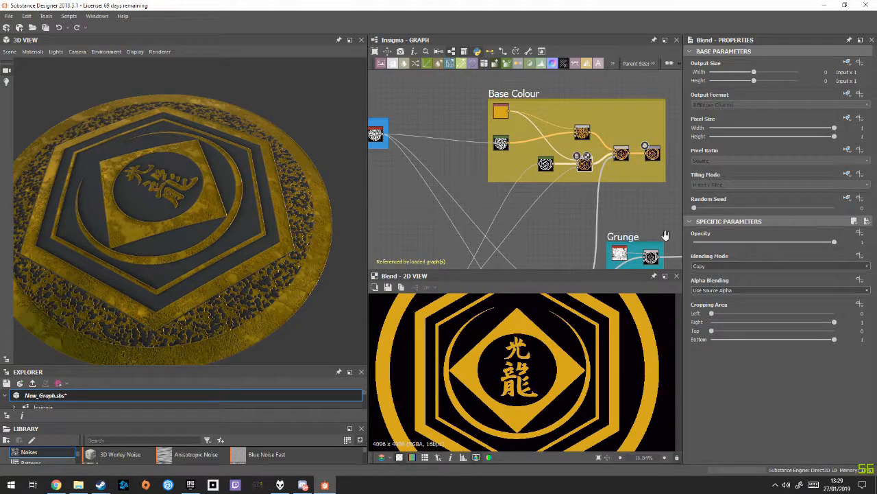
{"action": "scroll", "coordinate": [516, 137], "scroll_direction": "up", "scroll_amount": 5}
{"action": "scroll", "coordinate": [528, 141], "scroll_direction": "down", "scroll_amount": 2}
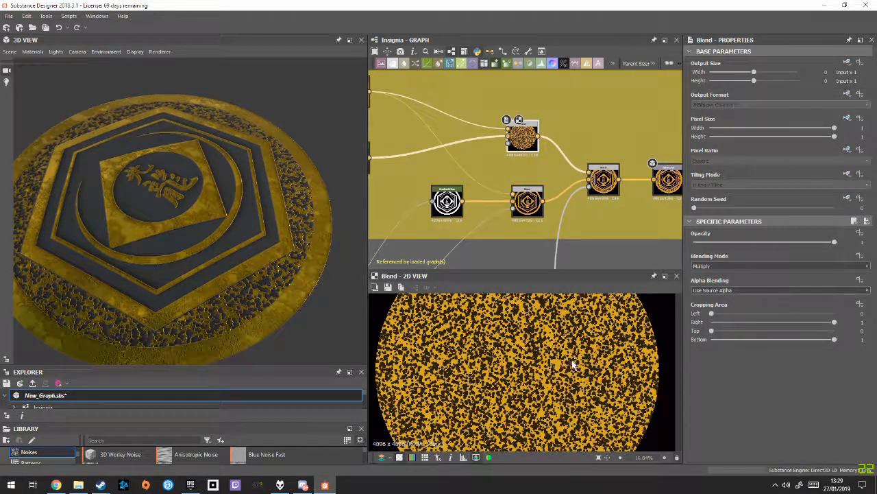
Preview the Gradient Map feeding the upper Multiply Blend in the Base Colour frame and compare it with the Blend's output
{"action": "scroll", "coordinate": [562, 357], "scroll_direction": "up", "scroll_amount": 5}
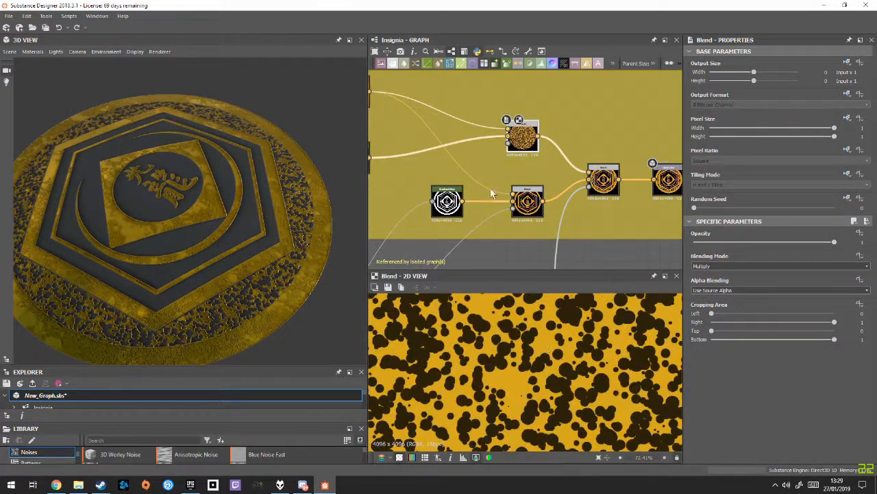
{"action": "middle_click_drag", "start_coordinate": [402, 176], "coordinate": [558, 169]}
{"action": "scroll", "coordinate": [521, 160], "scroll_direction": "down", "scroll_amount": 2}
{"action": "double_click", "coordinate": [511, 154]}
{"action": "middle_click_drag", "start_coordinate": [484, 197], "coordinate": [680, 237]}
{"action": "middle_click_drag", "start_coordinate": [626, 208], "coordinate": [415, 199]}
{"action": "scroll", "coordinate": [529, 153], "scroll_direction": "up", "scroll_amount": 2}
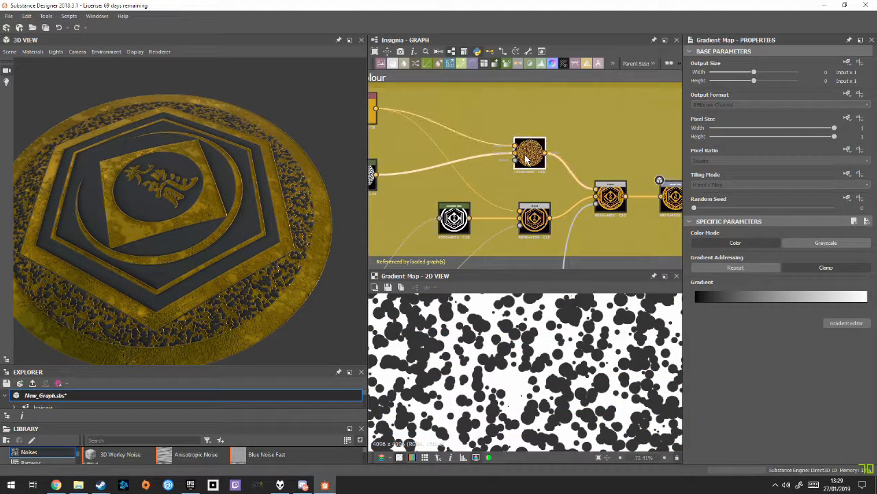
{"action": "double_click", "coordinate": [526, 156]}
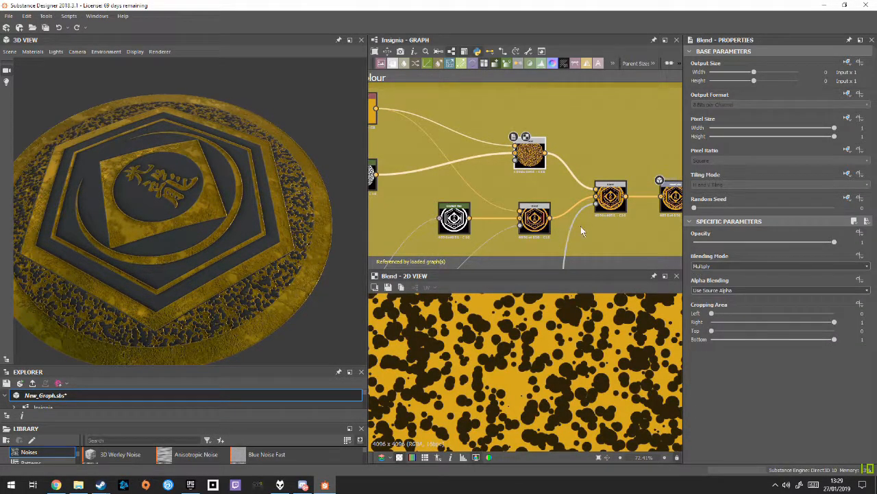
Preview the Max (Lighten) Blend in the Base Colour frame and the Levels node that feeds its mask input
{"action": "middle_click_drag", "start_coordinate": [578, 231], "coordinate": [509, 185]}
{"action": "double_click", "coordinate": [573, 169]}
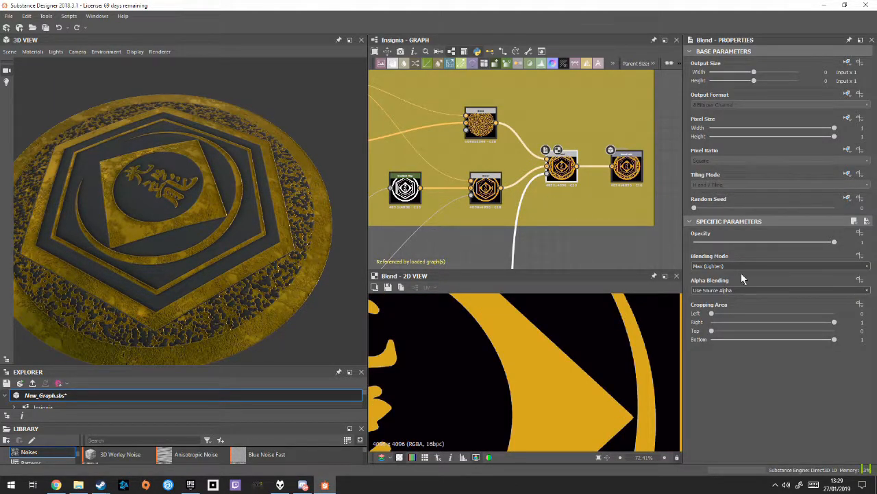
{"action": "scroll", "coordinate": [619, 325], "scroll_direction": "down", "scroll_amount": 5}
{"action": "middle_click_drag", "start_coordinate": [567, 239], "coordinate": [547, 105]}
{"action": "scroll", "coordinate": [547, 106], "scroll_direction": "down", "scroll_amount": 3}
{"action": "scroll", "coordinate": [501, 245], "scroll_direction": "up", "scroll_amount": 4}
{"action": "double_click", "coordinate": [482, 220]}
{"action": "scroll", "coordinate": [597, 382], "scroll_direction": "up", "scroll_amount": 3}
{"action": "middle_click_drag", "start_coordinate": [630, 362], "coordinate": [485, 353]}
{"action": "scroll", "coordinate": [541, 233], "scroll_direction": "down", "scroll_amount": 4}
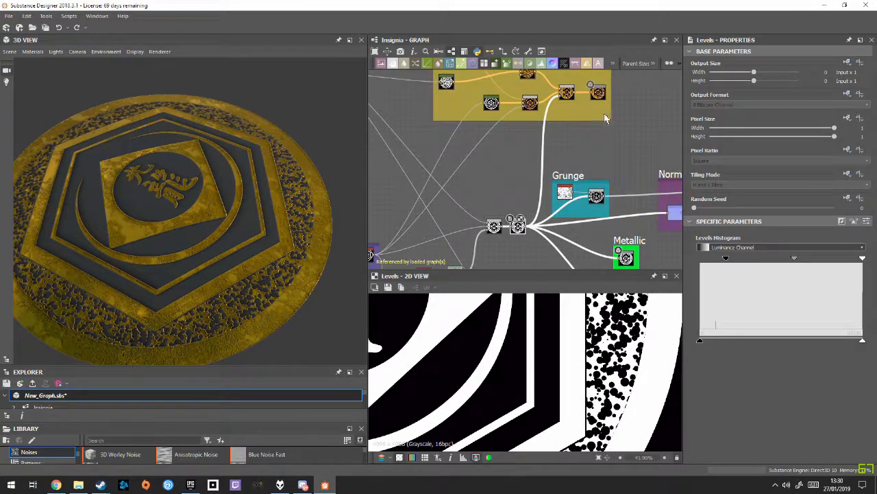
Preview the baseColor output node of the Base Colour frame
{"action": "middle_click_drag", "start_coordinate": [560, 99], "coordinate": [530, 164]}
{"action": "scroll", "coordinate": [530, 161], "scroll_direction": "up", "scroll_amount": 4}
{"action": "double_click", "coordinate": [631, 154]}
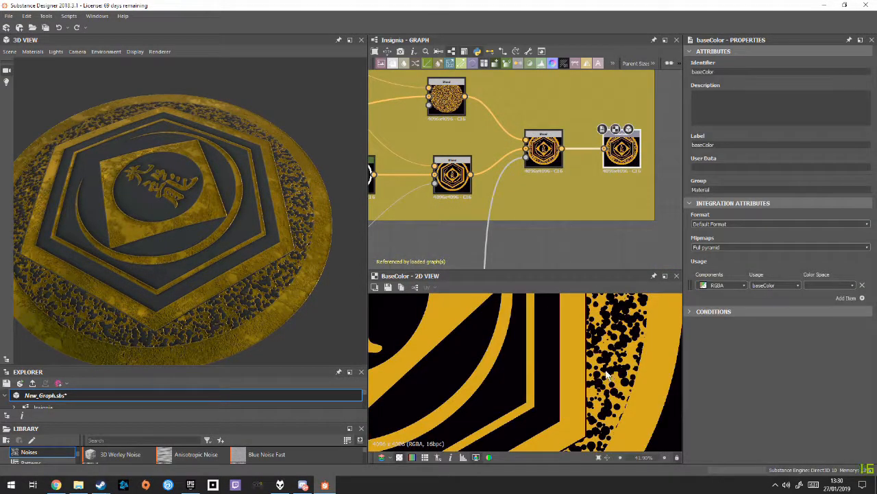
Preview the Opacity frame's output node and inspect the emblem's outer edge in the 3D view
{"action": "scroll", "coordinate": [513, 234], "scroll_direction": "down", "scroll_amount": 5}
{"action": "middle_click_drag", "start_coordinate": [485, 231], "coordinate": [619, 163]}
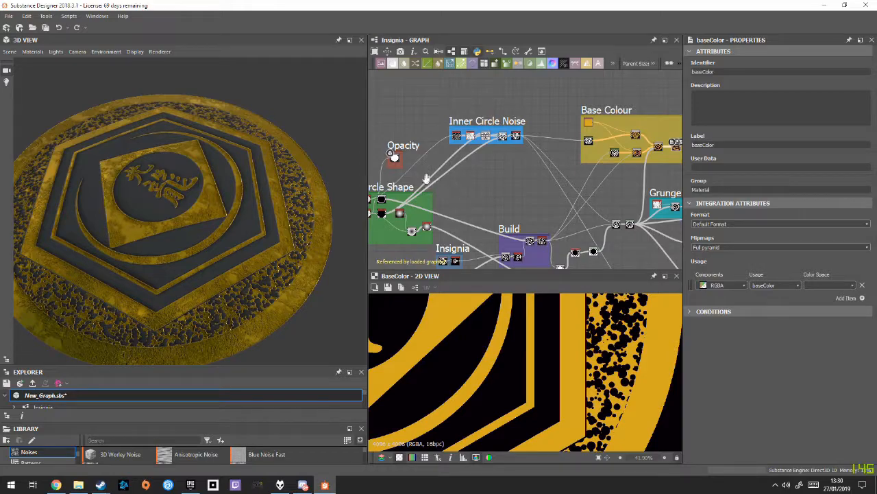
{"action": "middle_click_drag", "start_coordinate": [431, 185], "coordinate": [517, 175]}
{"action": "scroll", "coordinate": [511, 149], "scroll_direction": "up", "scroll_amount": 3}
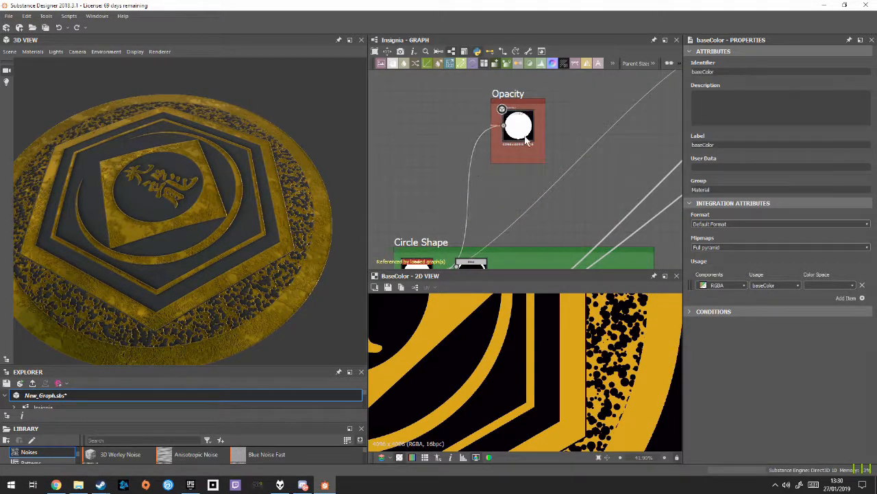
{"action": "double_click", "coordinate": [518, 163]}
{"action": "scroll", "coordinate": [265, 251], "scroll_direction": "up", "scroll_amount": 10}
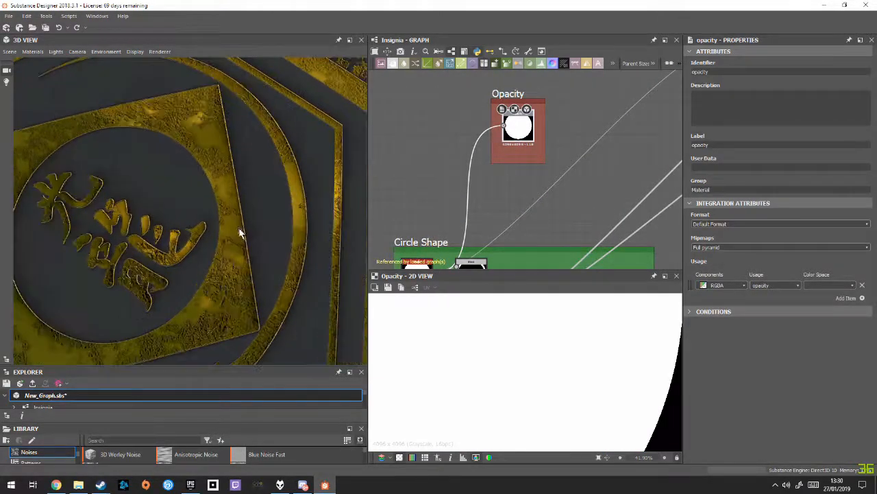
{"action": "left_click_drag", "start_coordinate": [235, 198], "coordinate": [255, 152]}
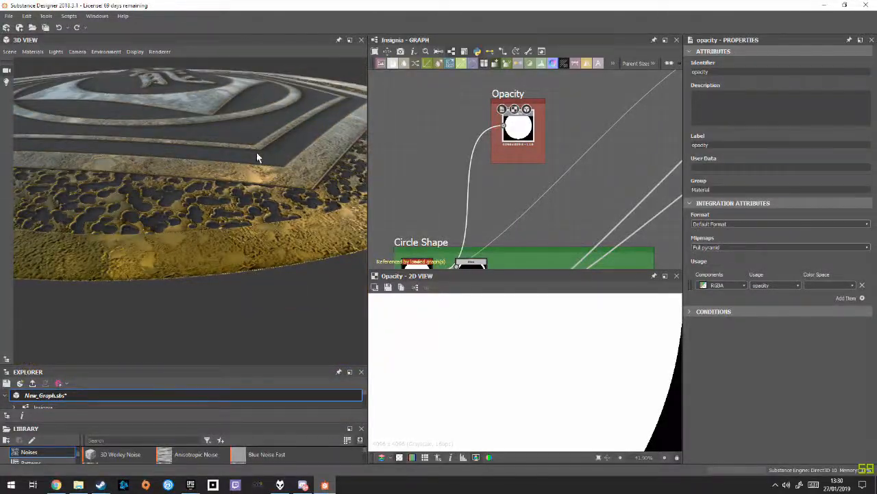
Trace the opacity source to the Circle Shape frame and preview the shape node and the Subtract Blend there
{"action": "scroll", "coordinate": [542, 196], "scroll_direction": "down", "scroll_amount": 3}
{"action": "middle_click_drag", "start_coordinate": [621, 240], "coordinate": [423, 198]}
{"action": "scroll", "coordinate": [623, 249], "scroll_direction": "down", "scroll_amount": 1}
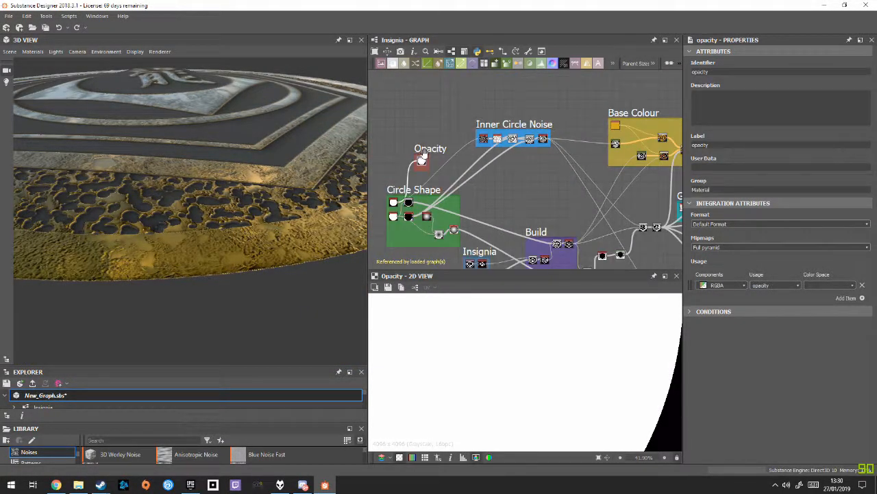
{"action": "scroll", "coordinate": [398, 185], "scroll_direction": "up", "scroll_amount": 3}
{"action": "left_click_drag", "start_coordinate": [282, 179], "coordinate": [371, 187]}
{"action": "double_click", "coordinate": [387, 183]}
{"action": "double_click", "coordinate": [440, 179]}
{"action": "scroll", "coordinate": [675, 349], "scroll_direction": "down", "scroll_amount": 4}
{"action": "middle_click_drag", "start_coordinate": [638, 369], "coordinate": [564, 379]}
{"action": "scroll", "coordinate": [455, 129], "scroll_direction": "down", "scroll_amount": 2}
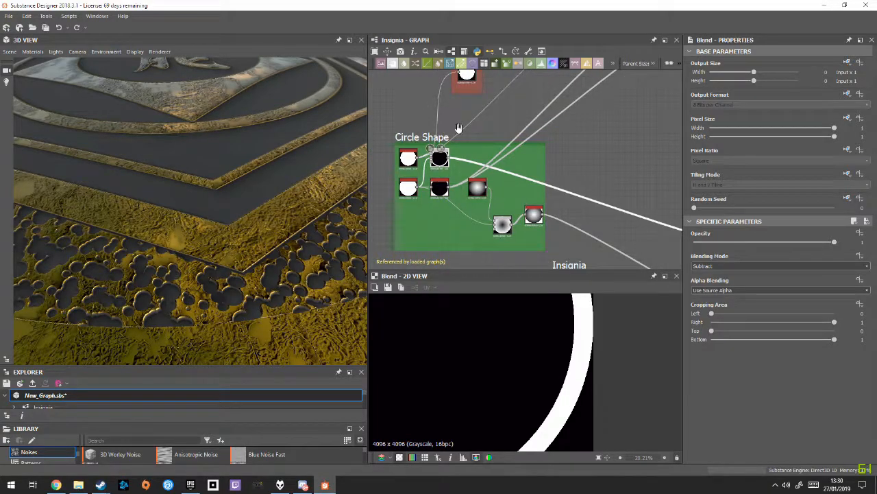
Move the Opacity frame across the graph to just above the Levels mask node, beside the Grunge frame
{"action": "middle_click_drag", "start_coordinate": [458, 128], "coordinate": [476, 186]}
{"action": "left_click", "coordinate": [483, 116]}
{"action": "scroll", "coordinate": [345, 226], "scroll_direction": "down", "scroll_amount": 3}
{"action": "left_click_drag", "start_coordinate": [345, 226], "coordinate": [376, 174]}
{"action": "scroll", "coordinate": [449, 168], "scroll_direction": "down", "scroll_amount": 2}
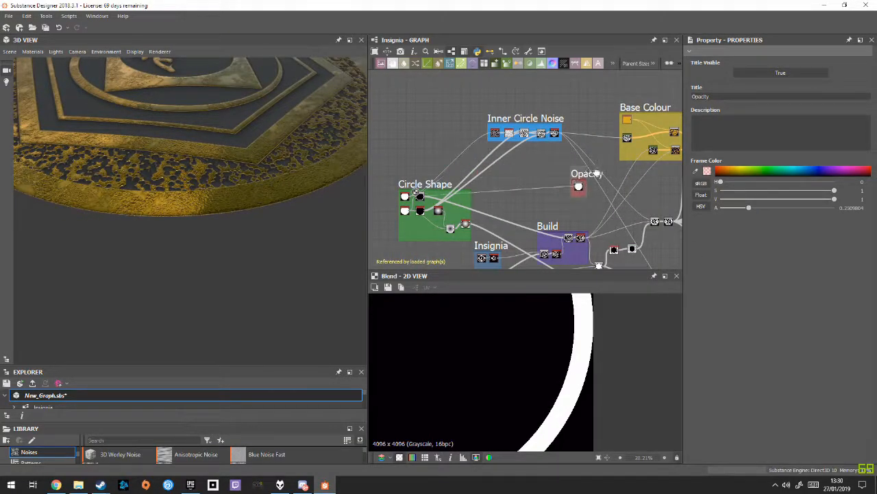
{"action": "left_click_drag", "start_coordinate": [588, 172], "coordinate": [656, 174]}
{"action": "left_click_drag", "start_coordinate": [353, 148], "coordinate": [271, 199]}
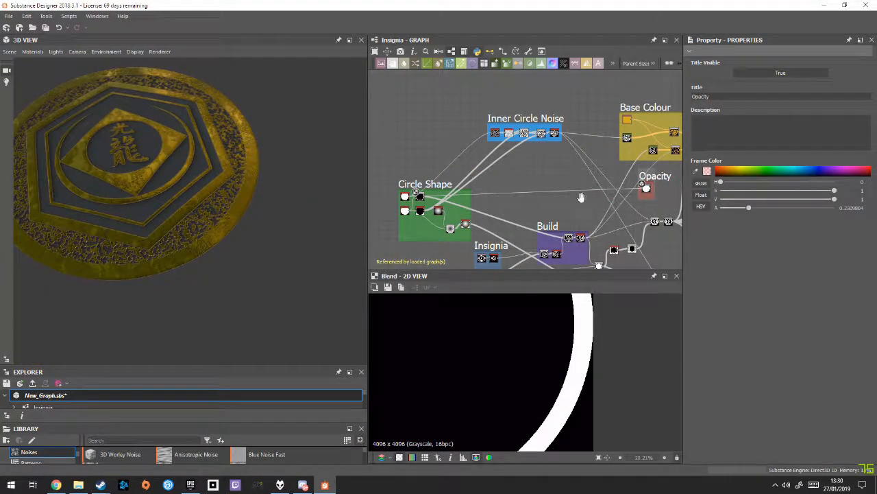
{"action": "middle_click_drag", "start_coordinate": [594, 198], "coordinate": [414, 196]}
{"action": "scroll", "coordinate": [528, 205], "scroll_direction": "up", "scroll_amount": 4}
{"action": "middle_click_drag", "start_coordinate": [370, 176], "coordinate": [446, 152]}
{"action": "left_click_drag", "start_coordinate": [476, 130], "coordinate": [524, 135]}
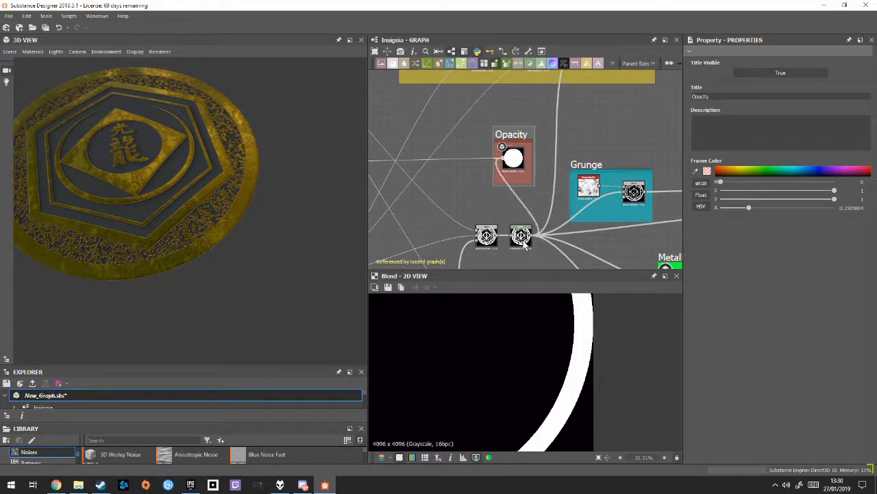
Try the Levels mask as the opacity input and inspect the cut-out emblem in the 3D view
{"action": "left_click_drag", "start_coordinate": [215, 215], "coordinate": [128, 260]}
{"action": "scroll", "coordinate": [202, 222], "scroll_direction": "up", "scroll_amount": 6}
{"action": "scroll", "coordinate": [263, 230], "scroll_direction": "down", "scroll_amount": 5}
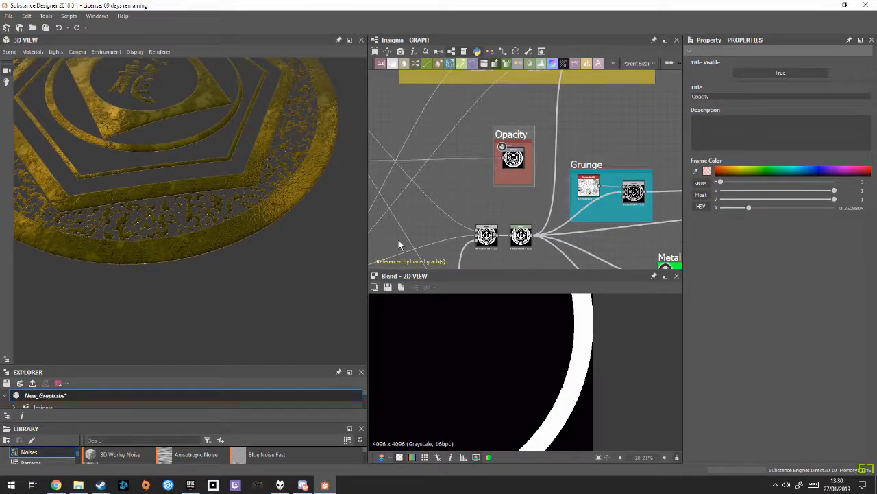
{"action": "scroll", "coordinate": [507, 157], "scroll_direction": "down", "scroll_amount": 5}
{"action": "left_click_drag", "start_coordinate": [585, 193], "coordinate": [382, 143]}
{"action": "middle_click_drag", "start_coordinate": [476, 193], "coordinate": [587, 199]}
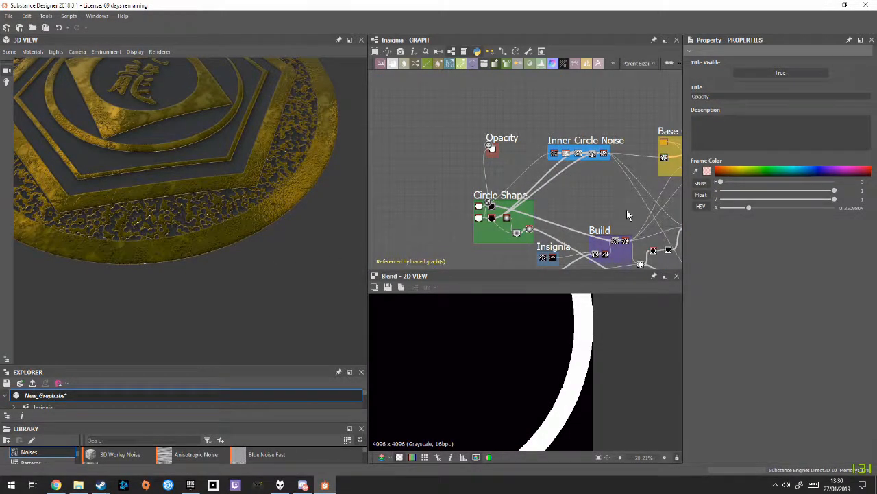
Look over the remaining Normal, Metallic, Roughness and Height frames of the Insignia graph
{"action": "middle_click_drag", "start_coordinate": [631, 217], "coordinate": [488, 134]}
{"action": "scroll", "coordinate": [576, 362], "scroll_direction": "down", "scroll_amount": 7}
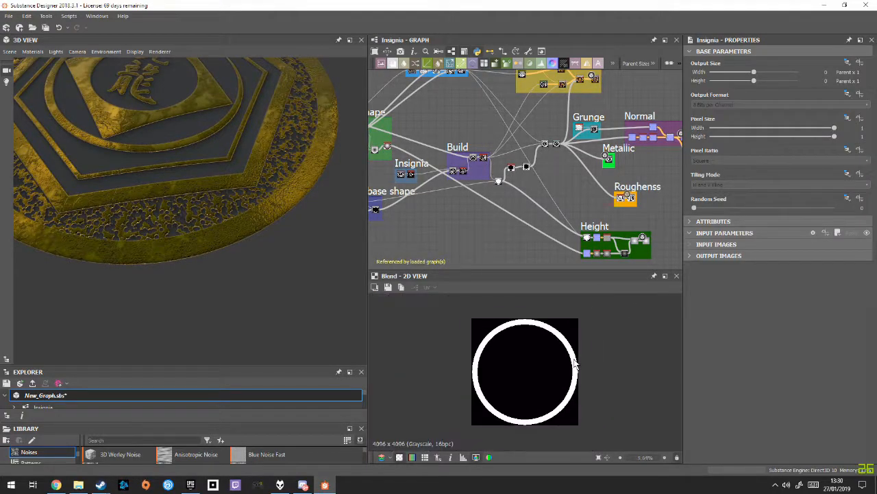
{"action": "scroll", "coordinate": [549, 169], "scroll_direction": "down", "scroll_amount": 1}
{"action": "middle_click_drag", "start_coordinate": [632, 193], "coordinate": [585, 270]}
{"action": "scroll", "coordinate": [566, 208], "scroll_direction": "up", "scroll_amount": 6}
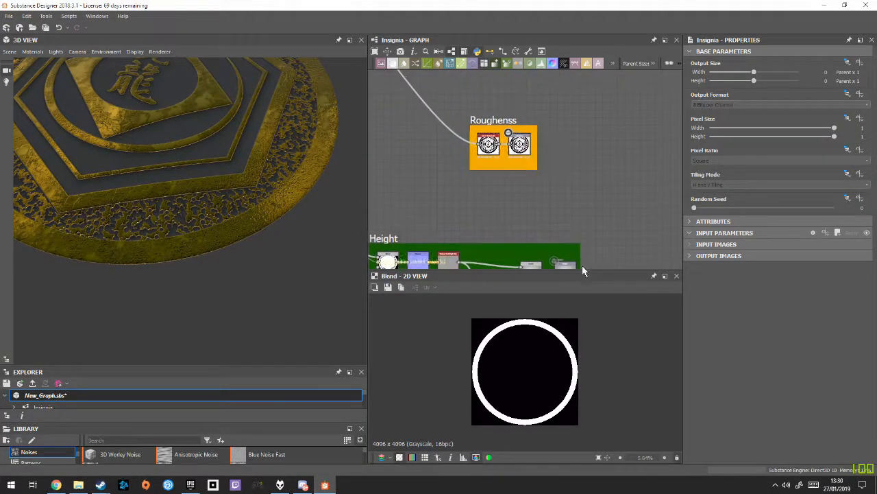
{"action": "scroll", "coordinate": [566, 229], "scroll_direction": "down", "scroll_amount": 4}
Try the emblem material on the Cube mesh and return the 3D preview to the Plane (hi-res) mesh
{"action": "left_click_drag", "start_coordinate": [343, 179], "coordinate": [226, 137]}
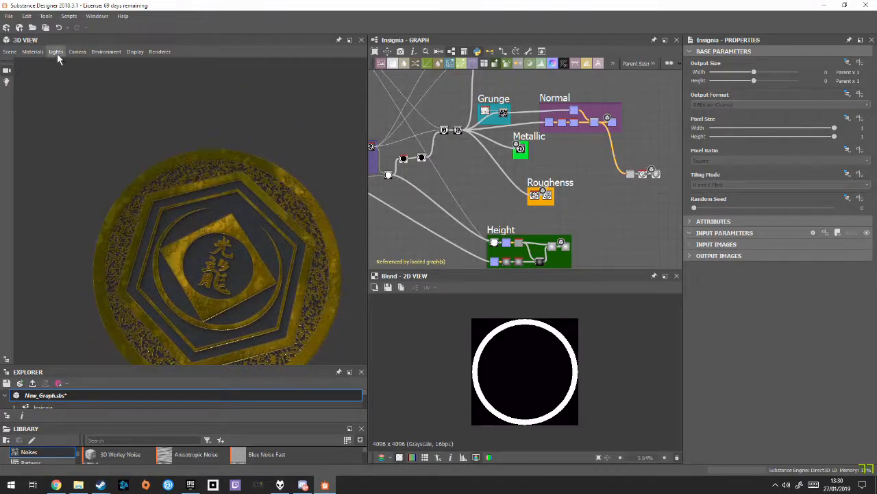
{"action": "left_click", "coordinate": [30, 52]}
{"action": "mouse_move", "coordinate": [7, 52]}
{"action": "left_click", "coordinate": [44, 80]}
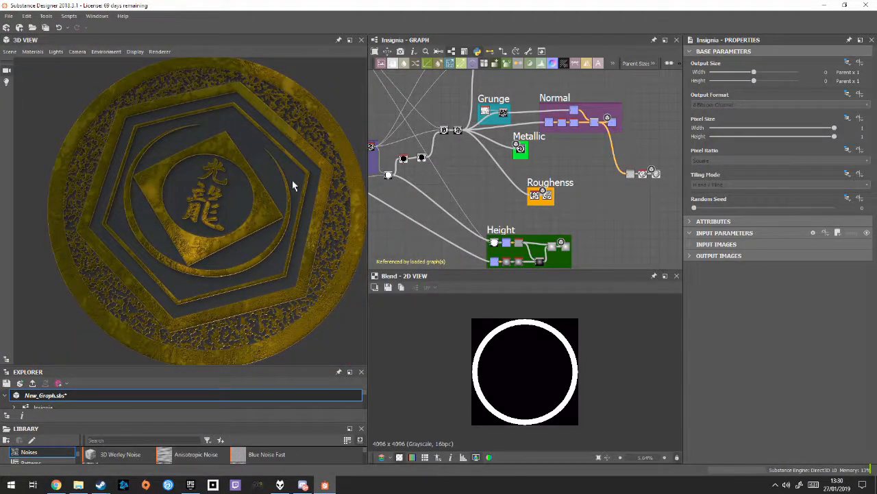
{"action": "scroll", "coordinate": [279, 235], "scroll_direction": "down", "scroll_amount": 5}
{"action": "left_click_drag", "start_coordinate": [279, 235], "coordinate": [182, 132]}
{"action": "left_click_drag", "start_coordinate": [261, 157], "coordinate": [110, 226]}
{"action": "left_click", "coordinate": [10, 52]}
{"action": "left_click", "coordinate": [211, 203]}
{"action": "left_click_drag", "start_coordinate": [257, 236], "coordinate": [178, 169]}
{"action": "left_click", "coordinate": [12, 51]}
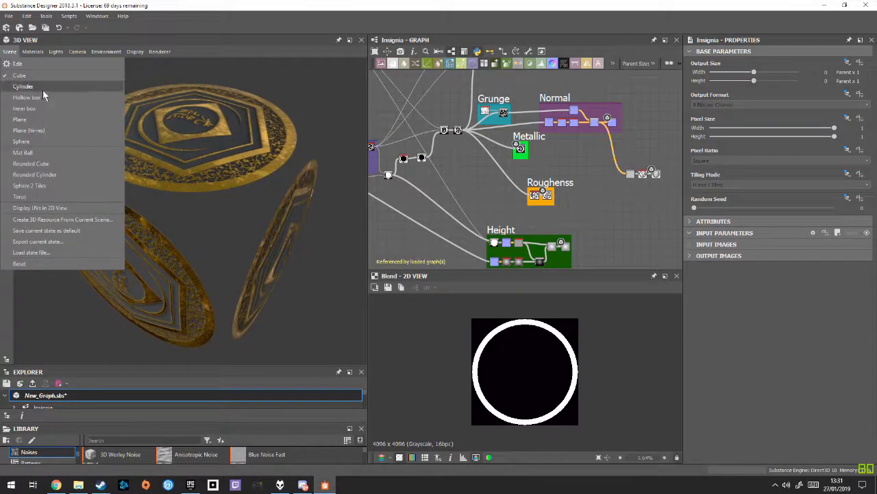
{"action": "left_click", "coordinate": [65, 130]}
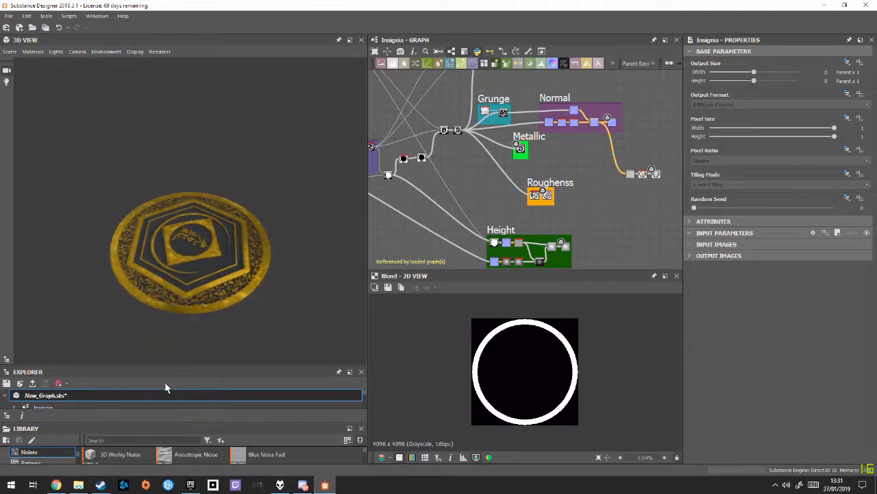
Open the Weathered_Insignia graph and inspect the Height to Normal World Units node's normal map up close
{"action": "left_click_drag", "start_coordinate": [189, 365], "coordinate": [188, 275]}
{"action": "left_click", "coordinate": [75, 338]}
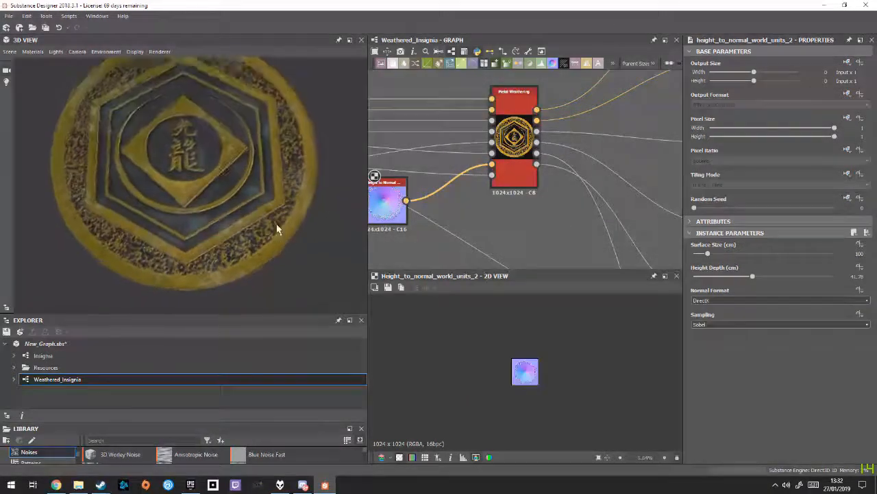
{"action": "key", "text": "f"}
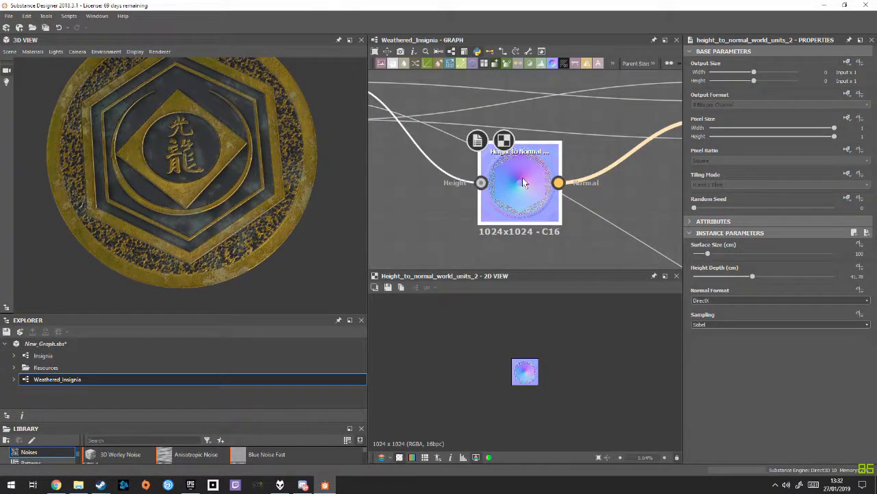
{"action": "left_click", "coordinate": [519, 195]}
{"action": "scroll", "coordinate": [545, 384], "scroll_direction": "up", "scroll_amount": 6}
{"action": "scroll", "coordinate": [547, 369], "scroll_direction": "down", "scroll_amount": 5}
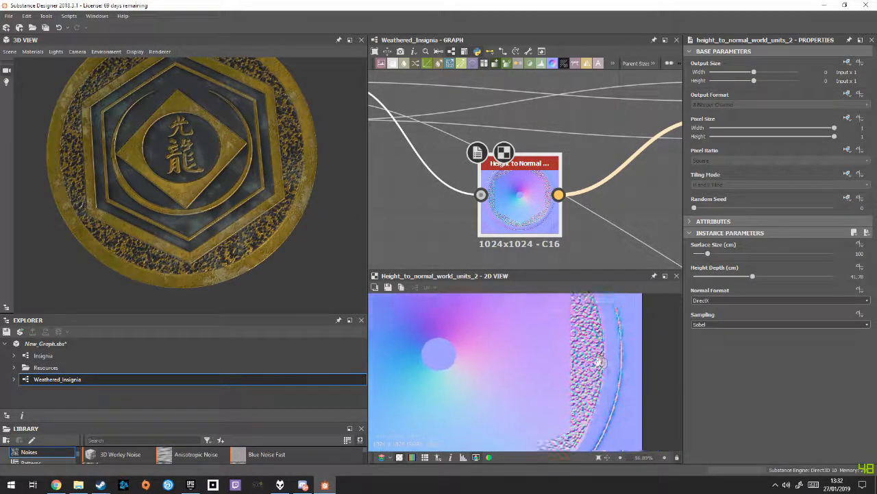
Compare the Sampling options of the Height to Normal World Units node, ending on Sobel
{"action": "left_click", "coordinate": [735, 325]}
{"action": "left_click", "coordinate": [728, 328]}
{"action": "left_click", "coordinate": [719, 325]}
{"action": "left_click", "coordinate": [701, 338]}
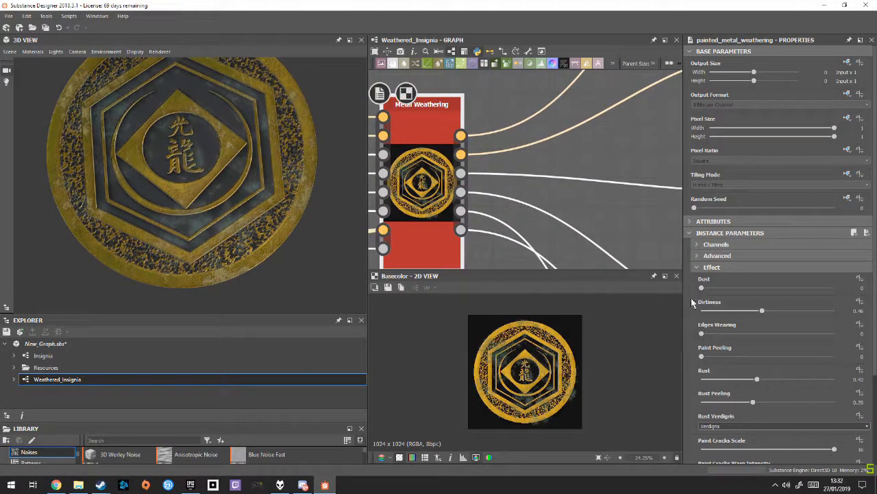
Examine the Metal Weathering node's Effect parameters, including the Rust Verdigris options, alongside the weathered emblem in the 3D view
{"action": "scroll", "coordinate": [761, 317], "scroll_direction": "down", "scroll_amount": 1}
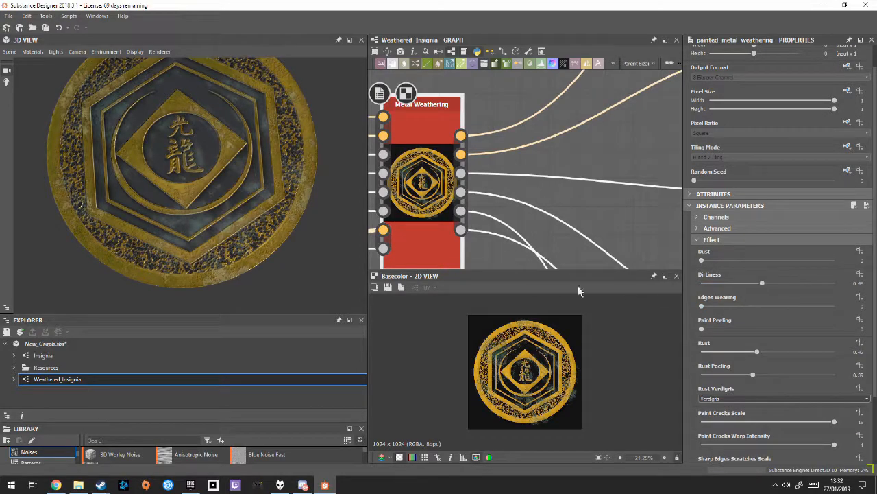
{"action": "scroll", "coordinate": [270, 224], "scroll_direction": "up", "scroll_amount": 3}
{"action": "left_click_drag", "start_coordinate": [270, 224], "coordinate": [280, 125]}
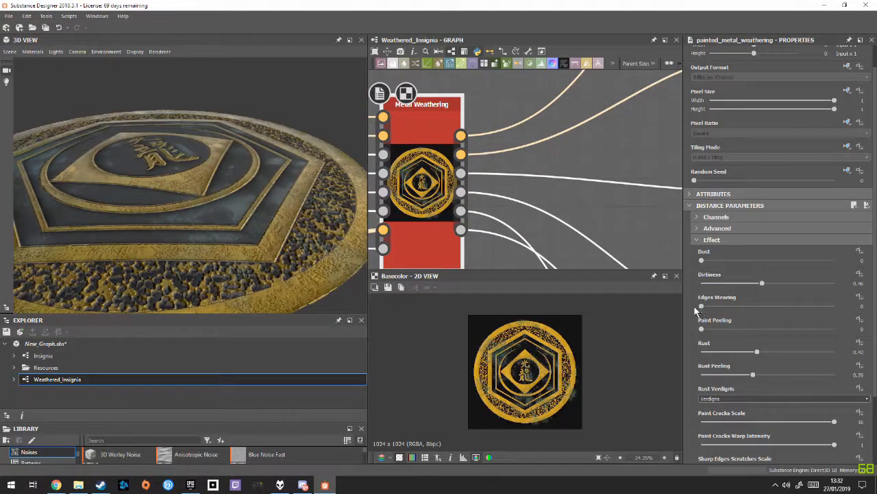
{"action": "scroll", "coordinate": [742, 352], "scroll_direction": "down", "scroll_amount": 1}
{"action": "left_click_drag", "start_coordinate": [309, 259], "coordinate": [302, 295]}
{"action": "left_click", "coordinate": [746, 371]}
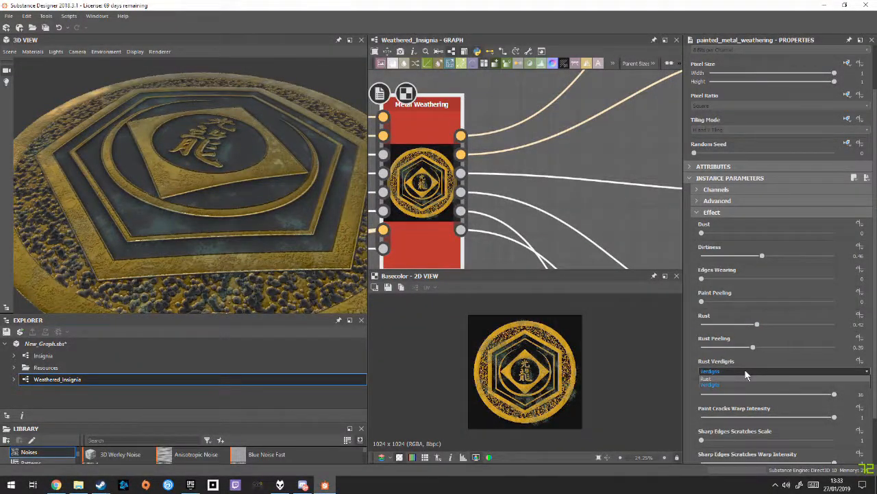
{"action": "left_click", "coordinate": [745, 371]}
{"action": "scroll", "coordinate": [745, 371], "scroll_direction": "down", "scroll_amount": 2}
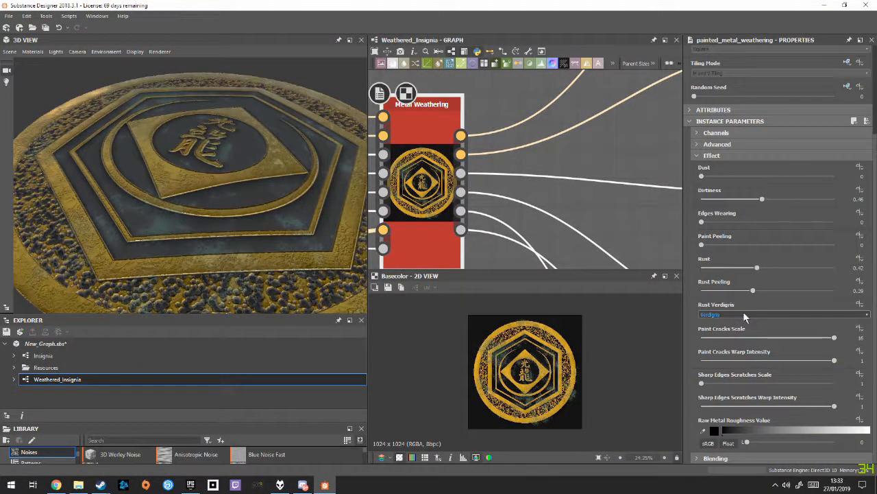
{"action": "left_click_drag", "start_coordinate": [340, 233], "coordinate": [347, 277]}
Compare Rust and Verdigris as the Metal Weathering node's Rust Verdigris type on the emblem, ending on Verdigris
{"action": "left_click", "coordinate": [737, 318]}
{"action": "left_click", "coordinate": [731, 324]}
{"action": "left_click_drag", "start_coordinate": [166, 251], "coordinate": [274, 185]}
{"action": "left_click", "coordinate": [744, 316]}
{"action": "left_click", "coordinate": [740, 332]}
{"action": "left_click_drag", "start_coordinate": [294, 253], "coordinate": [261, 264]}
{"action": "scroll", "coordinate": [290, 231], "scroll_direction": "down", "scroll_amount": 4}
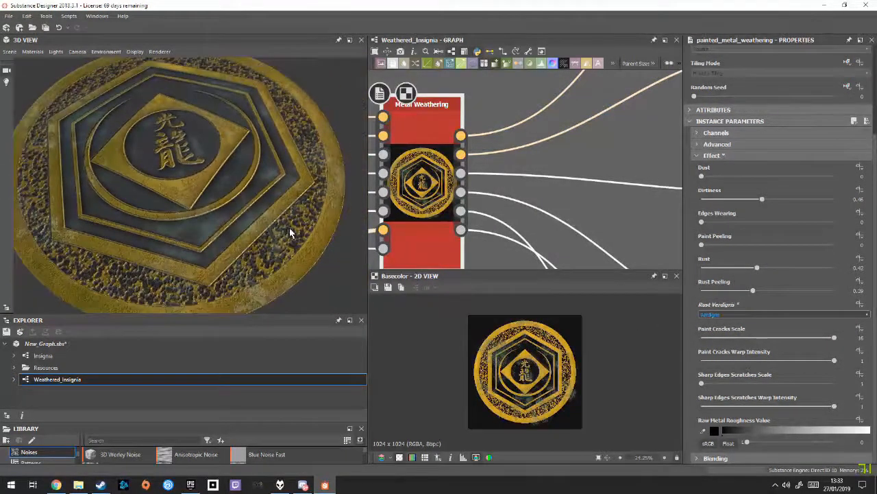
{"action": "left_click_drag", "start_coordinate": [290, 231], "coordinate": [283, 255]}
{"action": "left_click", "coordinate": [724, 315]}
{"action": "left_click", "coordinate": [723, 322]}
{"action": "left_click", "coordinate": [729, 314]}
{"action": "left_click", "coordinate": [728, 328]}
Try a Normal Intensity of 64 in the Metal Weathering node's Blending settings, inspect the emblem, and set it back to 0
{"action": "middle_click_drag", "start_coordinate": [580, 254], "coordinate": [519, 195]}
{"action": "left_click", "coordinate": [763, 459]}
{"action": "scroll", "coordinate": [757, 400], "scroll_direction": "down", "scroll_amount": 3}
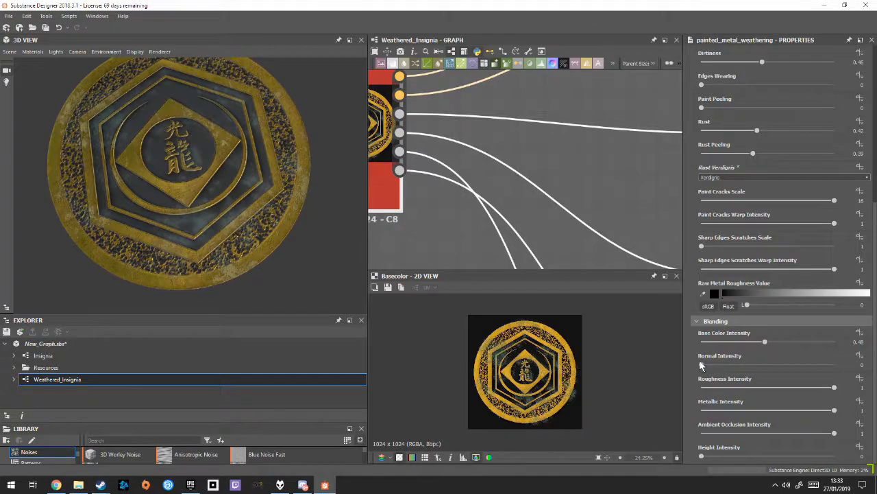
{"action": "left_click_drag", "start_coordinate": [701, 364], "coordinate": [869, 363]}
{"action": "scroll", "coordinate": [227, 273], "scroll_direction": "up", "scroll_amount": 5}
{"action": "left_click_drag", "start_coordinate": [223, 271], "coordinate": [262, 205]}
{"action": "right_click_drag", "start_coordinate": [262, 210], "coordinate": [304, 254]}
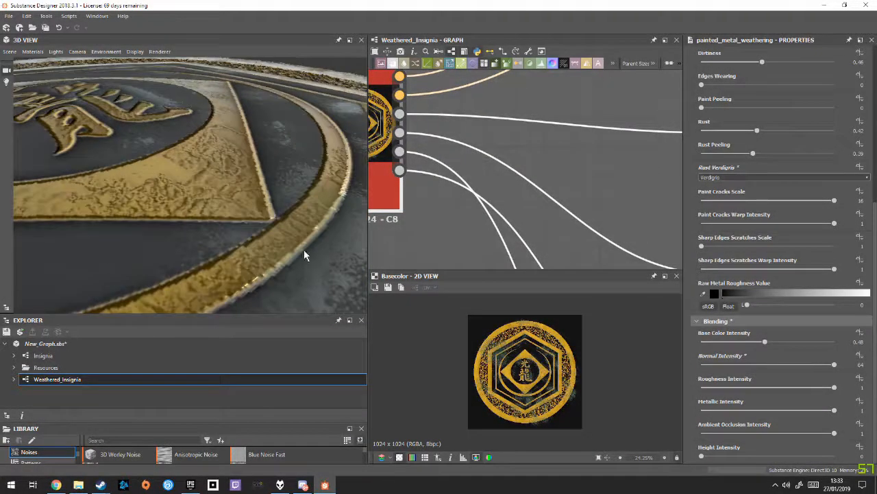
{"action": "middle_click_drag", "start_coordinate": [304, 254], "coordinate": [278, 246]}
{"action": "left_click_drag", "start_coordinate": [757, 364], "coordinate": [701, 364]}
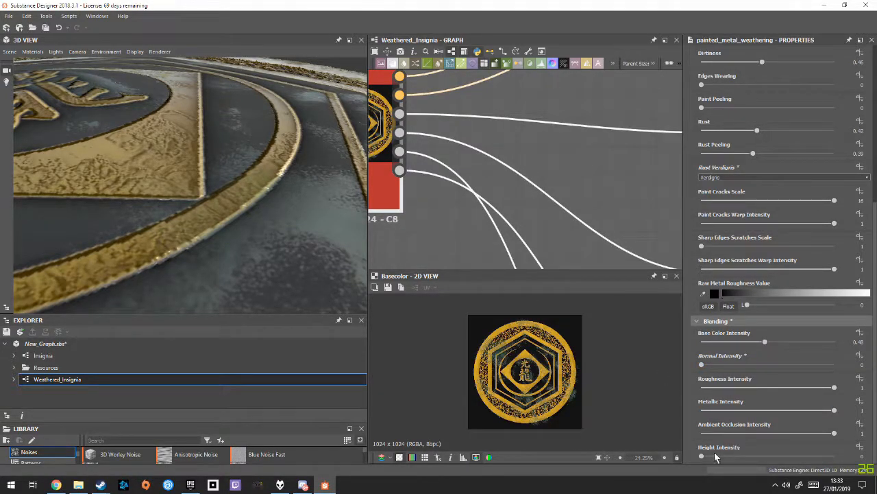
Try the maximum Height Intensity in the Metal Weathering node's Blending settings, inspect the emblem, and set it back to 0
{"action": "left_click_drag", "start_coordinate": [706, 456], "coordinate": [860, 453]}
{"action": "left_click_drag", "start_coordinate": [279, 262], "coordinate": [351, 205]}
{"action": "scroll", "coordinate": [264, 268], "scroll_direction": "down", "scroll_amount": 3}
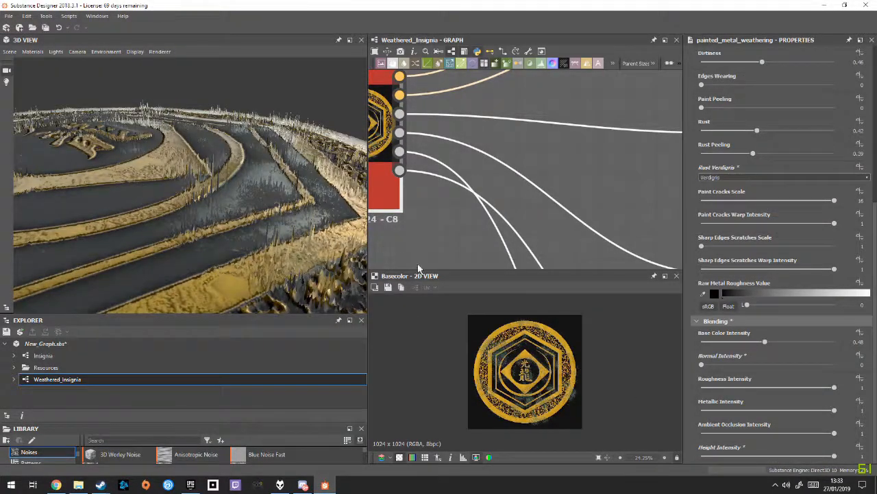
{"action": "left_click_drag", "start_coordinate": [758, 455], "coordinate": [660, 441]}
{"action": "left_click_drag", "start_coordinate": [306, 247], "coordinate": [249, 288]}
{"action": "scroll", "coordinate": [288, 284], "scroll_direction": "down", "scroll_amount": 3}
{"action": "scroll", "coordinate": [556, 375], "scroll_direction": "up", "scroll_amount": 3}
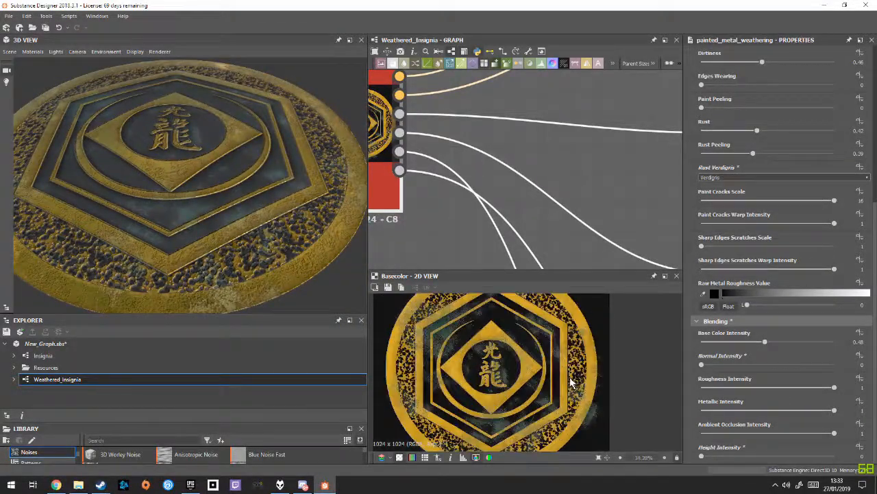
Inspect the weathered Base Color map up close in the 2D view, including the emblem's outer rim
{"action": "scroll", "coordinate": [572, 381], "scroll_direction": "up", "scroll_amount": 5}
{"action": "middle_click_drag", "start_coordinate": [619, 414], "coordinate": [545, 382]}
{"action": "scroll", "coordinate": [546, 384], "scroll_direction": "up", "scroll_amount": 2}
{"action": "scroll", "coordinate": [615, 365], "scroll_direction": "down", "scroll_amount": 4}
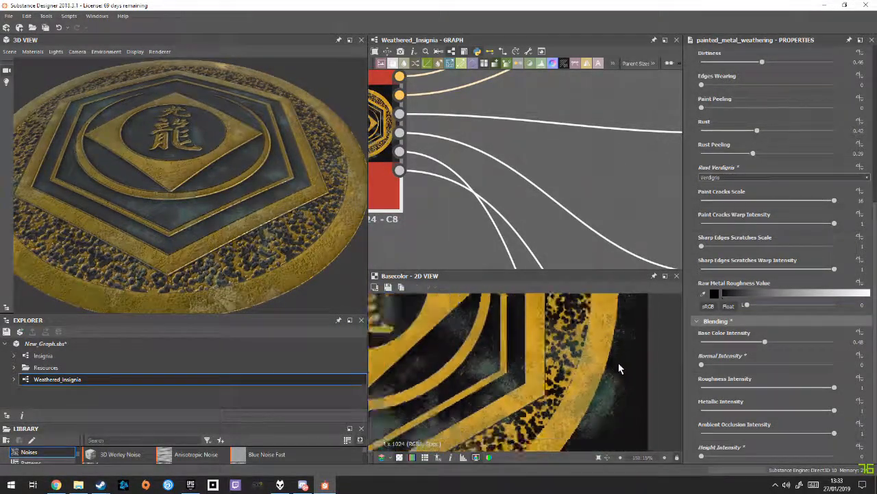
{"action": "scroll", "coordinate": [621, 362], "scroll_direction": "down", "scroll_amount": 4}
{"action": "scroll", "coordinate": [604, 363], "scroll_direction": "down", "scroll_amount": 2}
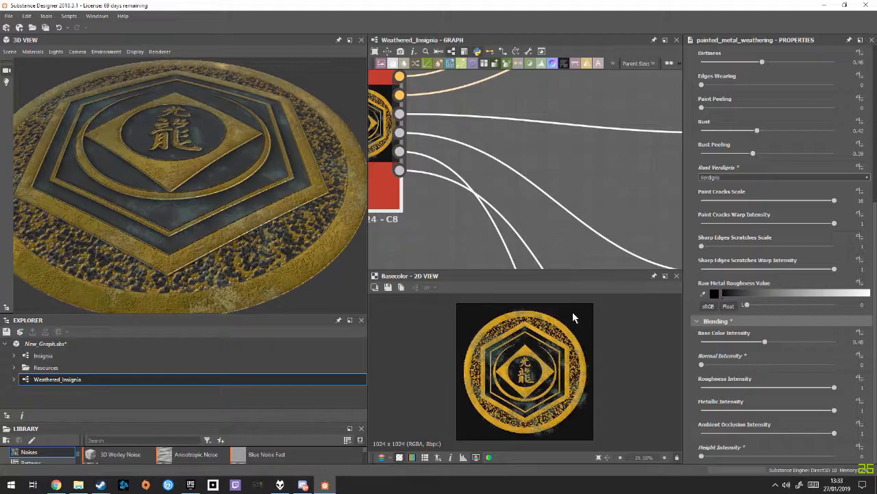
Examine the Metal Weathering node's output connections and its Channels and Advanced parameter groups
{"action": "scroll", "coordinate": [468, 211], "scroll_direction": "down", "scroll_amount": 5}
{"action": "middle_click_drag", "start_coordinate": [601, 201], "coordinate": [599, 106]}
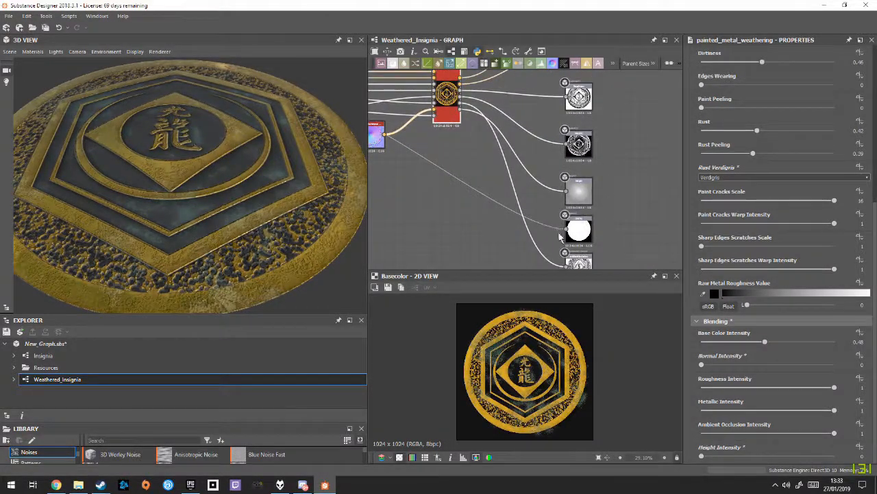
{"action": "middle_click_drag", "start_coordinate": [514, 206], "coordinate": [564, 267]}
{"action": "scroll", "coordinate": [757, 353], "scroll_direction": "up", "scroll_amount": 6}
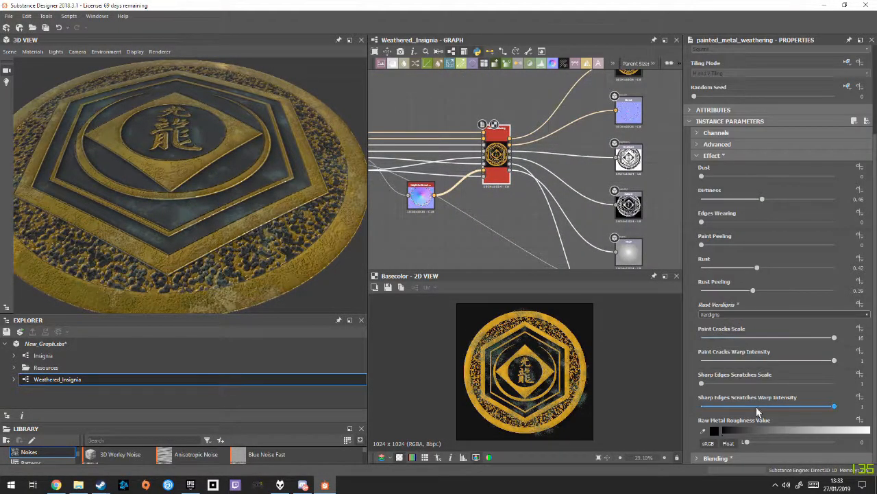
{"action": "left_click", "coordinate": [718, 255]}
{"action": "left_click", "coordinate": [722, 246]}
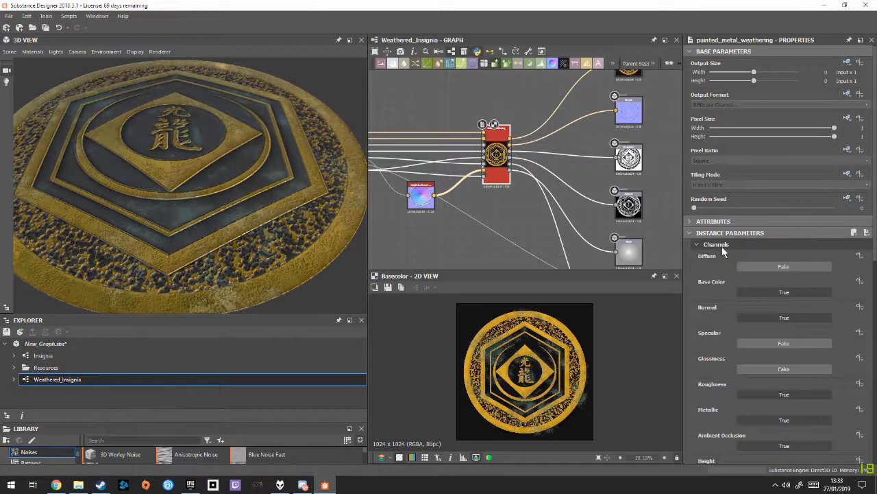
{"action": "left_click", "coordinate": [724, 247]}
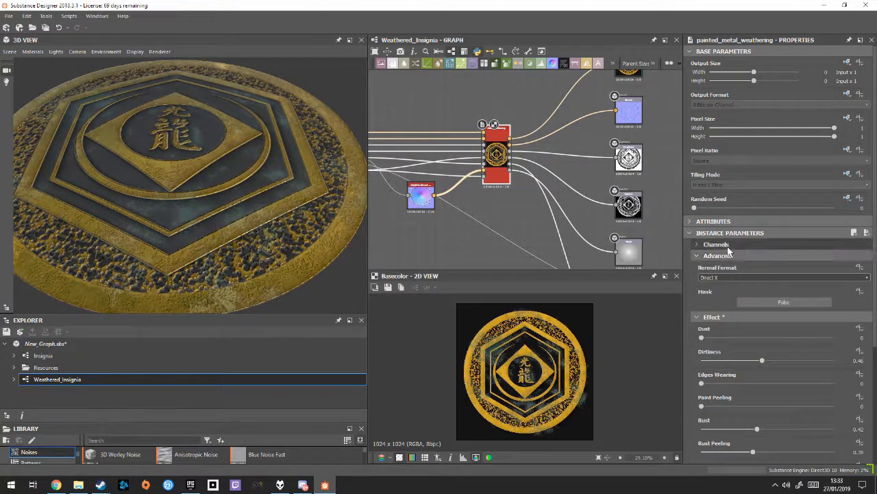
{"action": "left_click", "coordinate": [716, 244]}
Show the ambientOcclusion output in the 2D view and inspect its detail
{"action": "scroll", "coordinate": [748, 314], "scroll_direction": "down", "scroll_amount": 2}
{"action": "middle_click_drag", "start_coordinate": [552, 163], "coordinate": [397, 102]}
{"action": "scroll", "coordinate": [486, 144], "scroll_direction": "up", "scroll_amount": 3}
{"action": "middle_click_drag", "start_coordinate": [485, 144], "coordinate": [505, 10]}
{"action": "left_click", "coordinate": [495, 229]}
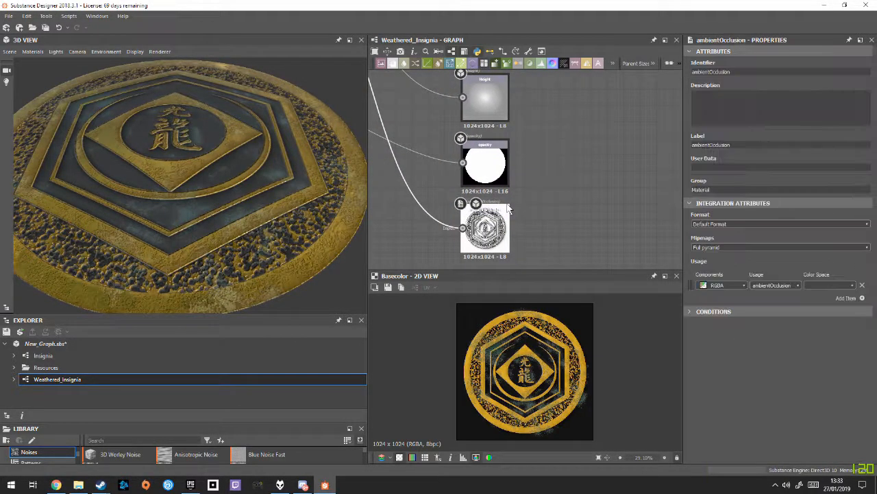
{"action": "double_click", "coordinate": [496, 252]}
{"action": "scroll", "coordinate": [587, 354], "scroll_direction": "up", "scroll_amount": 3}
{"action": "scroll", "coordinate": [586, 353], "scroll_direction": "down", "scroll_amount": 1}
{"action": "scroll", "coordinate": [587, 353], "scroll_direction": "up", "scroll_amount": 3}
{"action": "scroll", "coordinate": [586, 352], "scroll_direction": "down", "scroll_amount": 3}
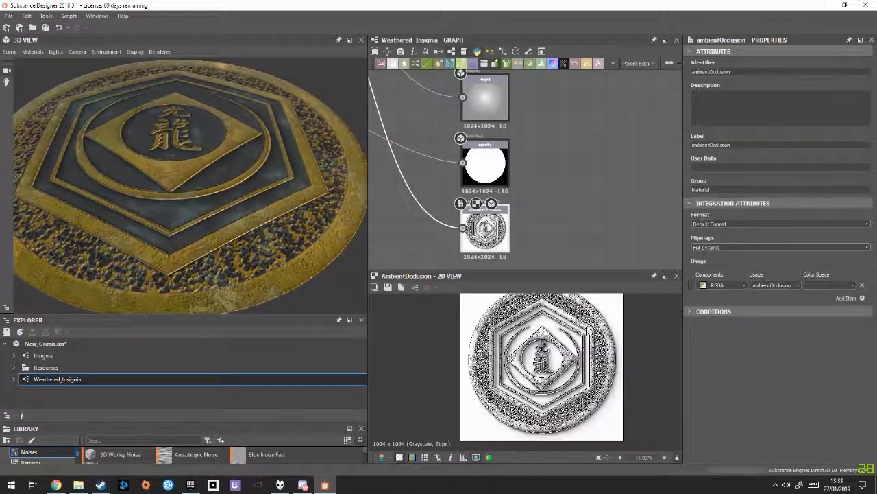
Show the Base Color output in the 2D view and inspect the whole weathered emblem in the 3D view
{"action": "middle_click_drag", "start_coordinate": [576, 177], "coordinate": [619, 288]}
{"action": "scroll", "coordinate": [567, 117], "scroll_direction": "down", "scroll_amount": 3}
{"action": "middle_click_drag", "start_coordinate": [568, 122], "coordinate": [574, 229]}
{"action": "double_click", "coordinate": [555, 106]}
{"action": "left_click_drag", "start_coordinate": [233, 199], "coordinate": [281, 215]}
{"action": "scroll", "coordinate": [247, 228], "scroll_direction": "down", "scroll_amount": 3}
{"action": "middle_click_drag", "start_coordinate": [282, 215], "coordinate": [319, 283]}
{"action": "left_click_drag", "start_coordinate": [319, 284], "coordinate": [340, 210]}
{"action": "middle_click_drag", "start_coordinate": [340, 210], "coordinate": [289, 238]}
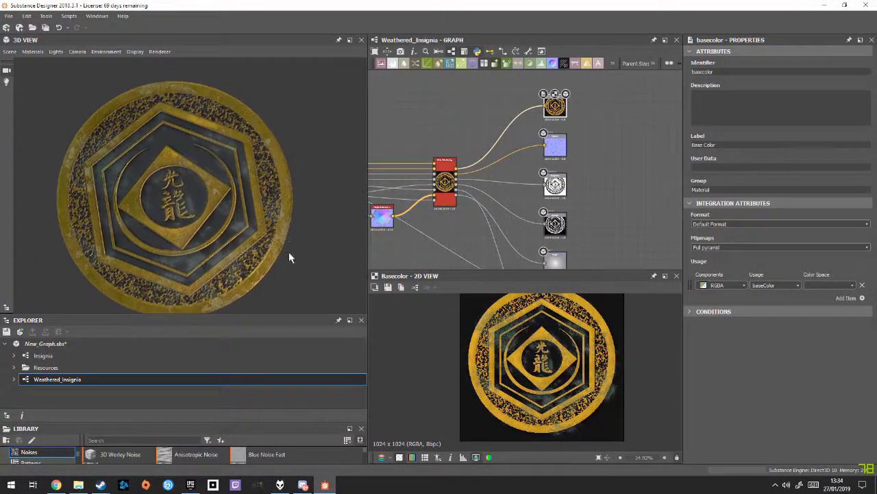
Select the Insignia graph in the package
{"action": "left_click", "coordinate": [187, 356]}
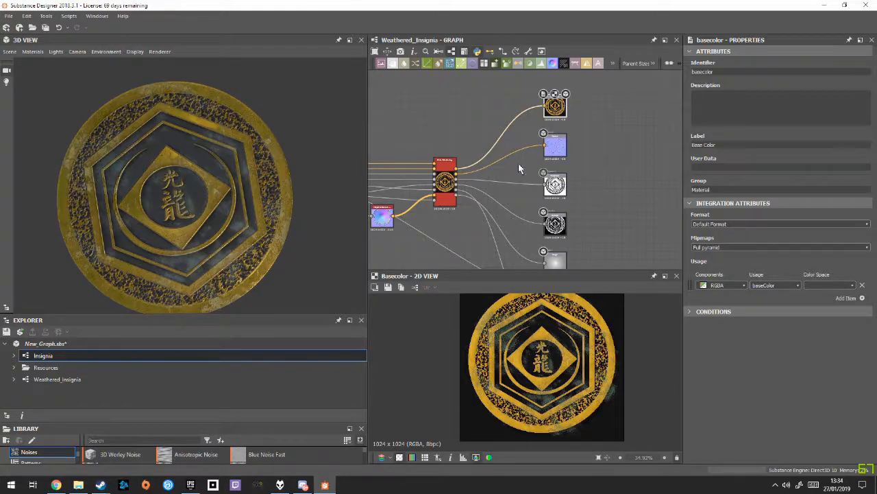